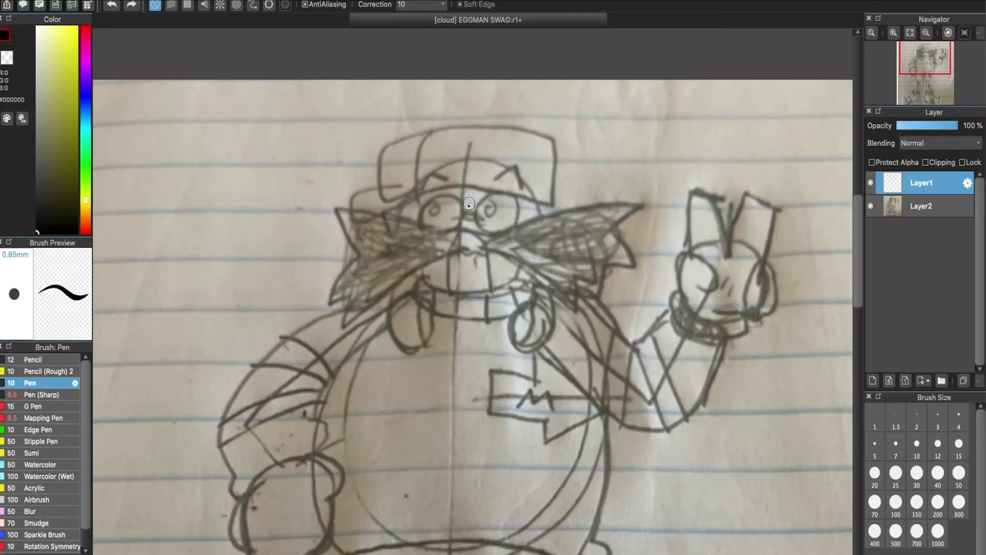
Step: Ink the cap, the eyebrows and the round glasses with bridge over the pencil sketch's head
mouse_move(406, 198)
left_mouse_down()
mouse_move(466, 192)
mouse_move(562, 136)
mouse_move(407, 201)
left_mouse_up()
mouse_move(413, 133)
left_mouse_down()
mouse_move(407, 201)
mouse_move(375, 205)
left_mouse_up()
left_click_drag(421, 186, 434, 168)
mouse_move(436, 204)
left_mouse_down()
mouse_move(446, 226)
mouse_move(468, 212)
mouse_move(447, 236)
mouse_move(444, 307)
left_mouse_up()
key("ctrl+z")
key("ctrl+z")
key("ctrl+z")
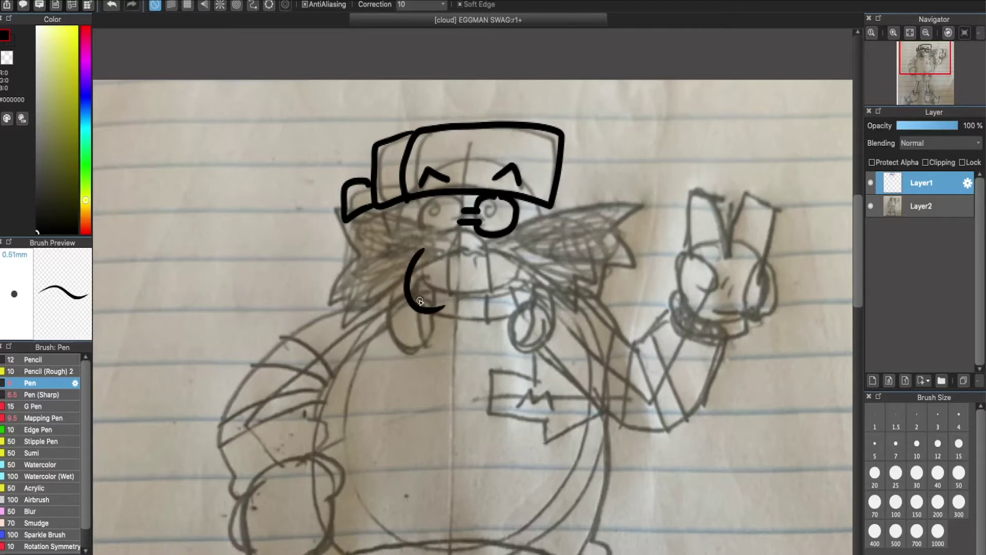
key("ctrl+z")
left_click_drag(462, 201, 465, 219)
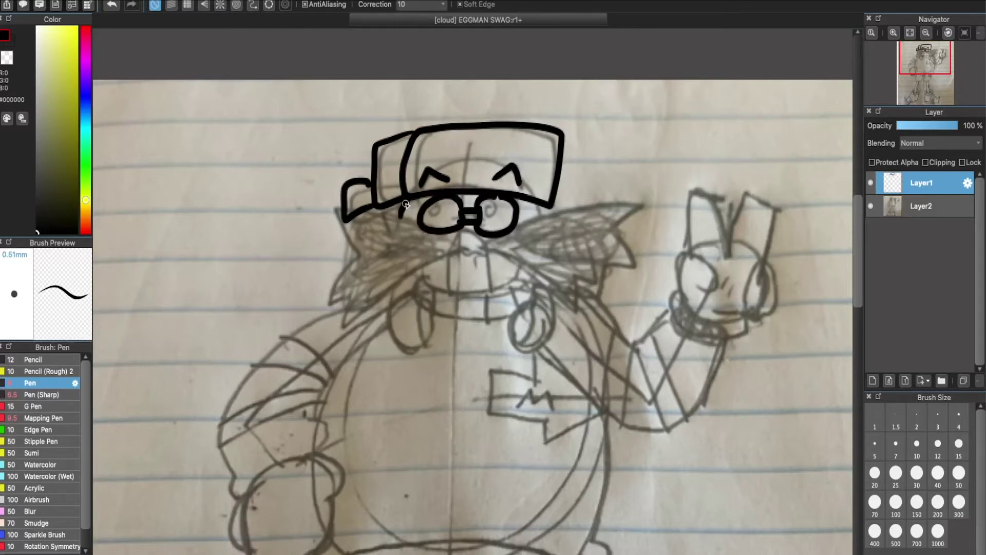
Step: Ink the nose with its jagged lower edge beneath the glasses
left_click_drag(455, 226, 486, 256)
left_click_drag(411, 216, 364, 278)
key("ctrl+z")
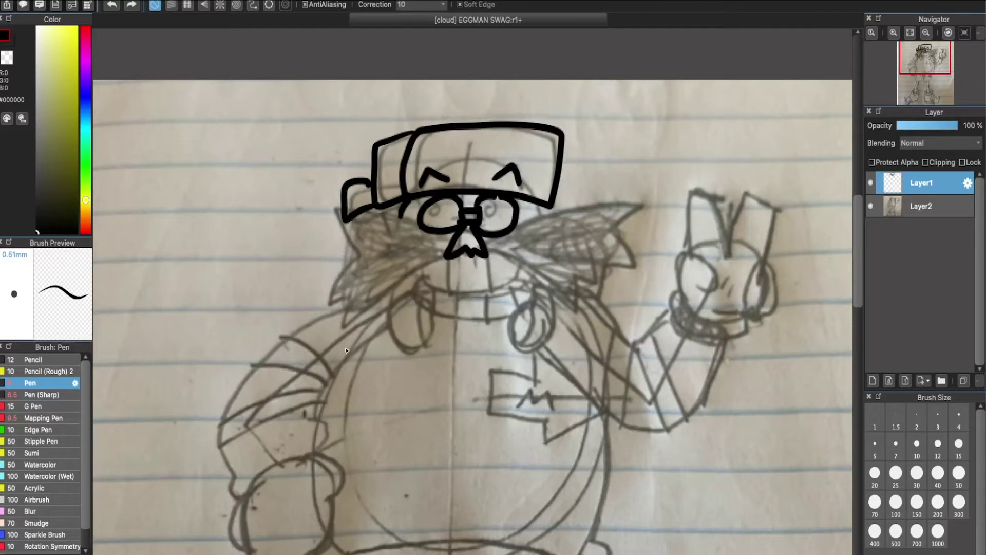
mouse_move(492, 255)
left_mouse_down()
mouse_move(530, 271)
mouse_move(559, 304)
left_mouse_up()
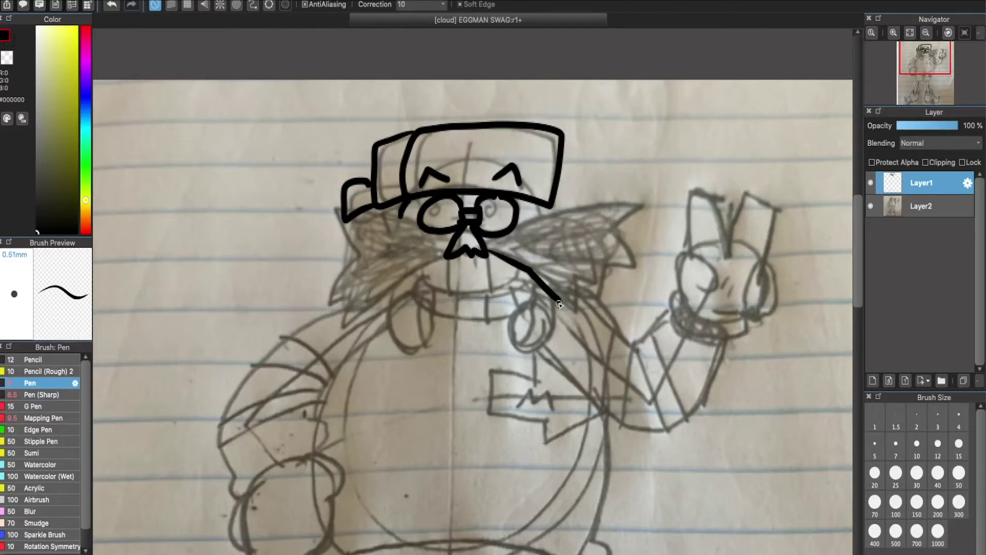
key("ctrl+z")
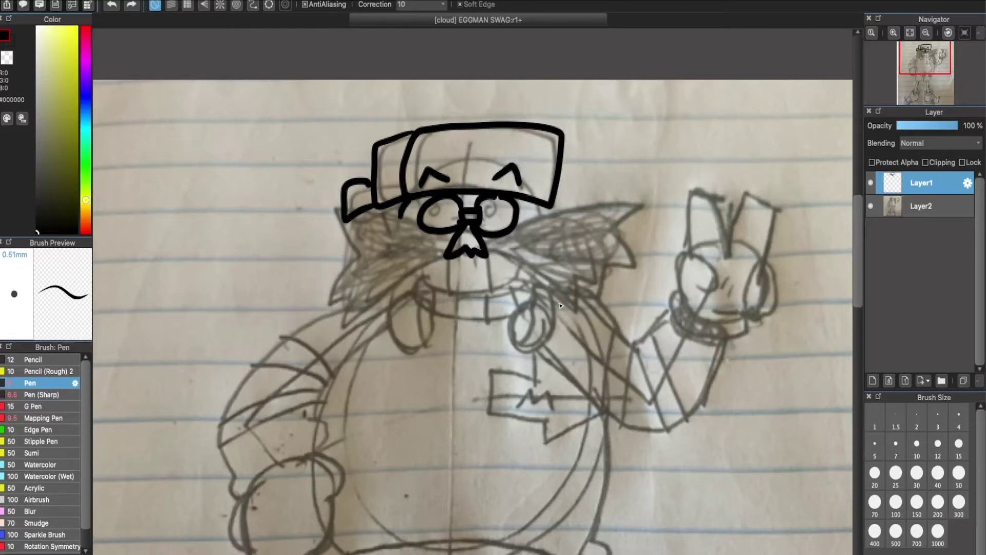
Step: Ink the spiky moustache and the toothy grin with the curved collar below it
mouse_move(491, 252)
left_mouse_down()
mouse_move(571, 288)
mouse_move(628, 262)
mouse_move(506, 234)
left_mouse_up()
mouse_move(447, 251)
left_mouse_down()
mouse_move(354, 308)
mouse_move(360, 212)
mouse_move(447, 232)
left_mouse_up()
mouse_move(413, 268)
left_mouse_down()
mouse_move(520, 272)
mouse_move(424, 272)
mouse_move(511, 270)
left_mouse_up()
key("ctrl+z")
key("ctrl+z")
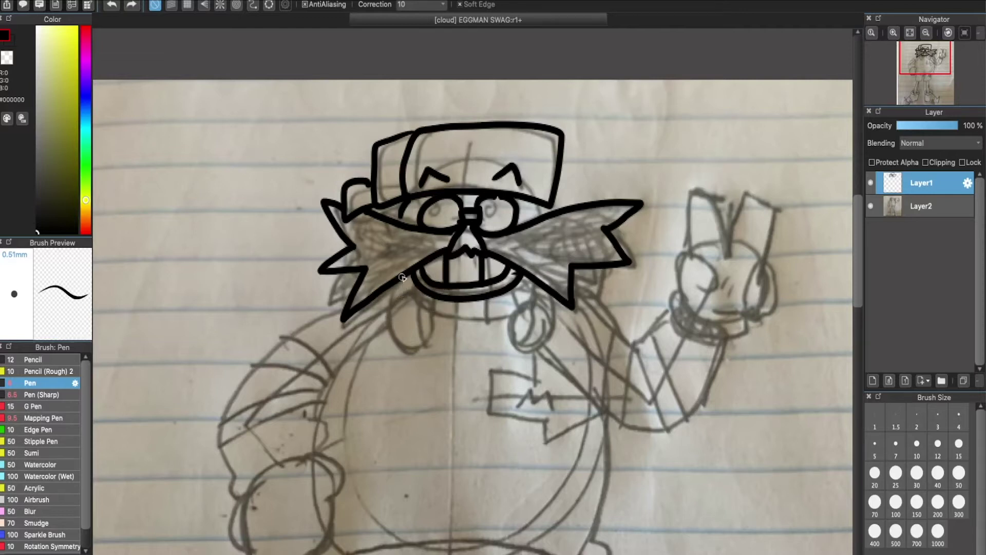
left_click_drag(399, 281, 532, 296)
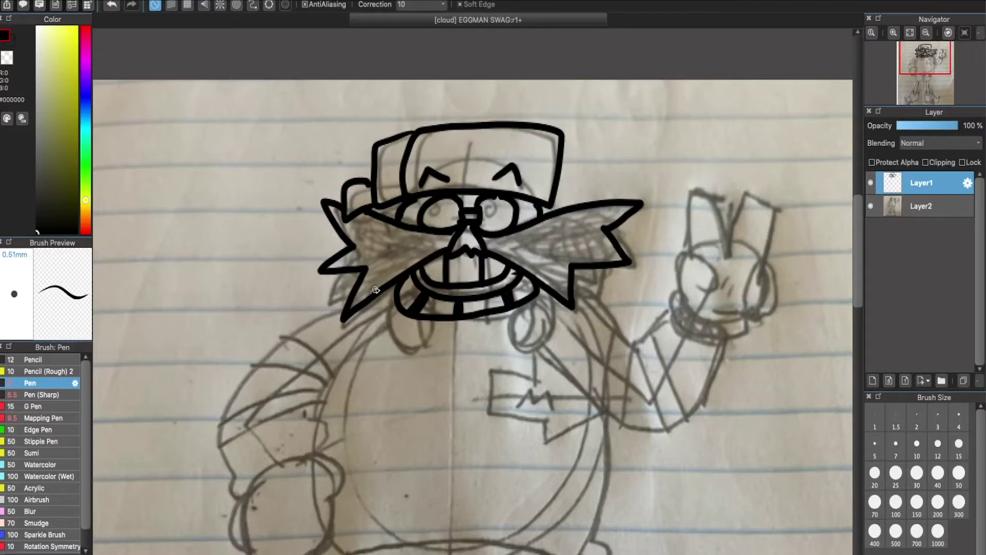
Step: Ink the raised hand making a peace sign, with its folded fingers and the glove's cuff
mouse_move(684, 301)
left_mouse_down()
mouse_move(732, 321)
mouse_move(697, 284)
mouse_move(694, 199)
left_mouse_up()
key("ctrl+z")
left_click_drag(692, 252, 757, 199)
key("ctrl+z")
mouse_move(724, 253)
left_mouse_down()
mouse_move(751, 257)
mouse_move(739, 303)
left_mouse_up()
key("ctrl+z")
left_click_drag(753, 264, 749, 318)
Step: Ink the upper and lower outlines of the raised arm from the shoulder to the glove
left_click_drag(574, 279, 664, 348)
key("ctrl+z")
mouse_move(544, 346)
left_mouse_down()
mouse_move(725, 345)
mouse_move(719, 408)
mouse_move(733, 344)
left_mouse_up()
key("ctrl+z")
mouse_move(575, 284)
left_mouse_down()
mouse_move(631, 336)
mouse_move(664, 315)
left_mouse_up()
Step: Ink the two headphone cups hanging at the neck on both sides of the collar
scroll(664, 314, "up", 2)
scroll(565, 257, "down", 5)
left_click_drag(516, 205, 529, 250)
key("ctrl+z")
key("ctrl+z")
left_click_drag(542, 185, 534, 246)
left_click_drag(417, 214, 422, 251)
left_click_drag(382, 185, 411, 249)
Step: Ink the lowered arm with its cuff and glove, plus the sweater's side and curved hem
left_click_drag(256, 384, 237, 368)
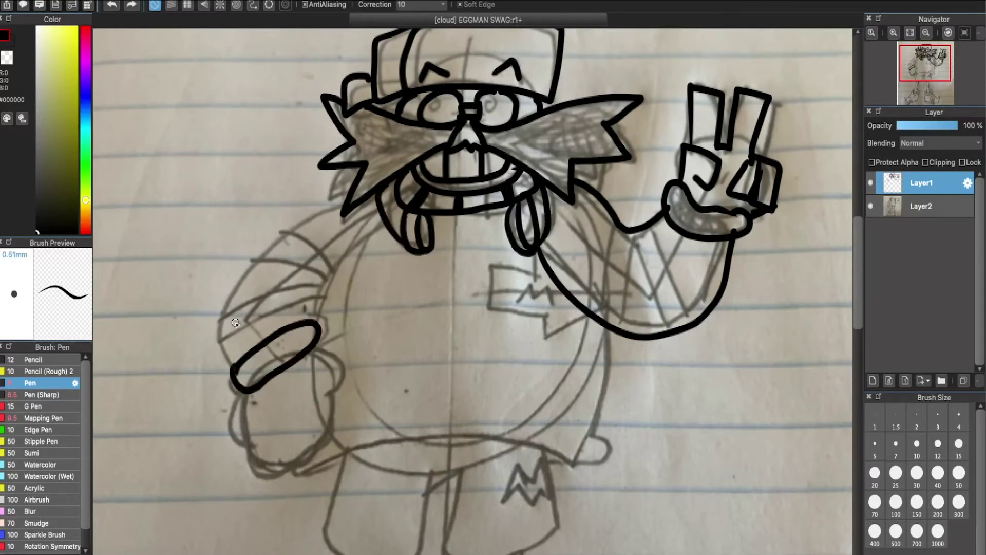
mouse_move(237, 390)
left_mouse_down()
mouse_move(308, 455)
mouse_move(317, 350)
left_mouse_up()
mouse_move(235, 365)
left_mouse_down()
mouse_move(257, 260)
mouse_move(343, 206)
left_mouse_up()
mouse_move(311, 329)
left_mouse_down()
mouse_move(377, 226)
mouse_move(367, 266)
left_mouse_up()
mouse_move(290, 483)
left_mouse_down()
mouse_move(567, 488)
mouse_move(598, 320)
left_mouse_up()
left_click_drag(513, 264, 537, 333)
key("ctrl+z")
mouse_move(512, 257)
left_mouse_down()
mouse_move(509, 352)
mouse_move(586, 309)
left_mouse_up()
key("ctrl+z")
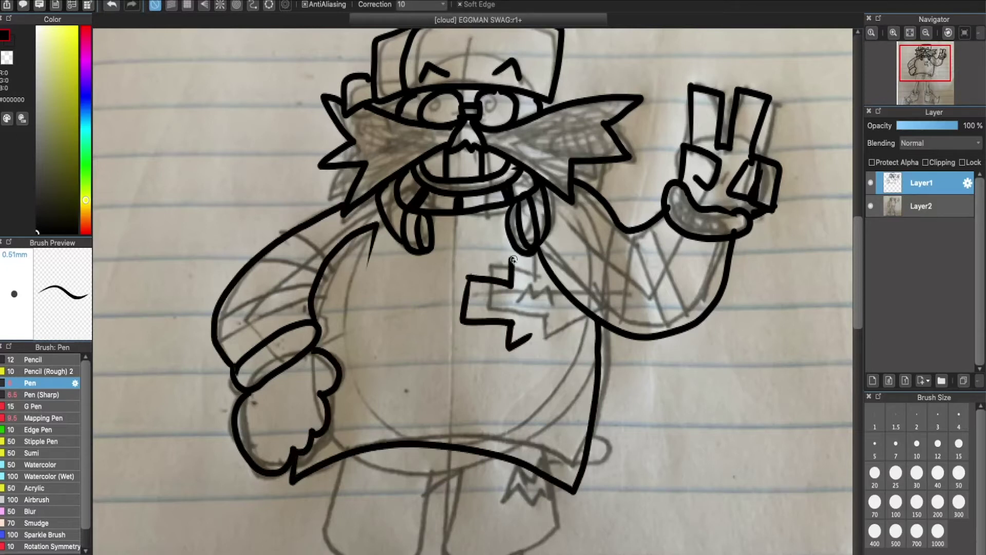
key("ctrl+z")
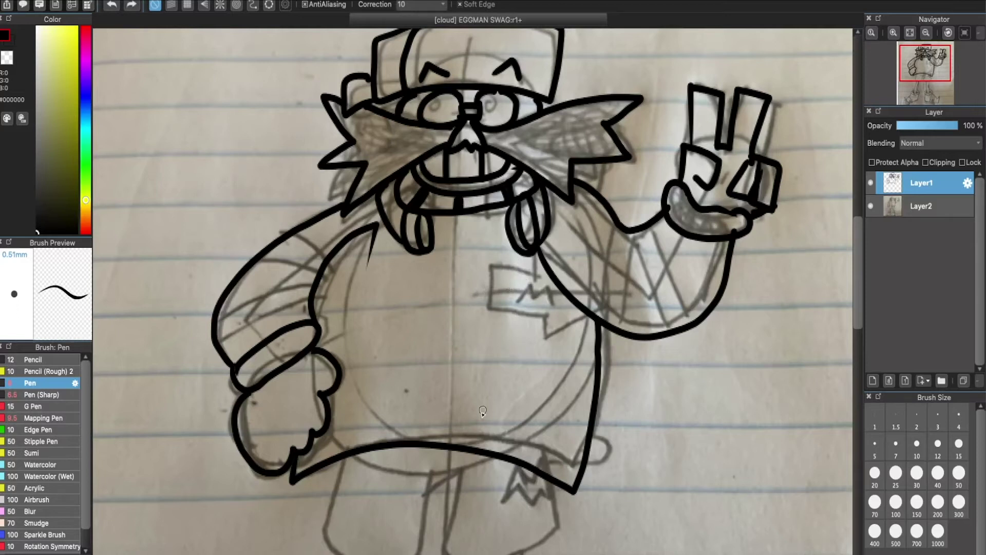
left_click_drag(532, 278, 501, 329)
key("ctrl+z")
mouse_move(427, 322)
left_mouse_down()
mouse_move(537, 364)
mouse_move(440, 289)
left_mouse_up()
key("ctrl+z")
key("e")
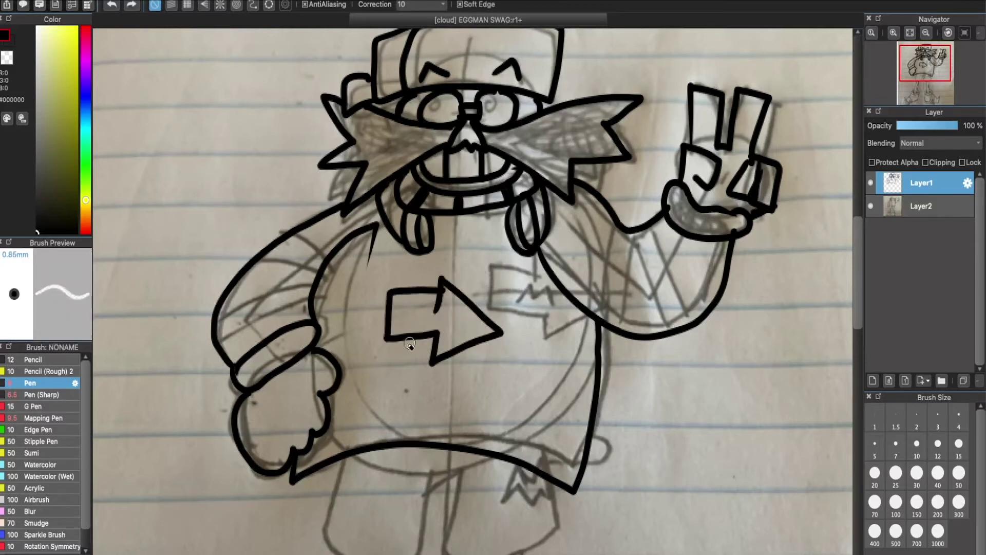
key("ctrl+z")
key("e")
mouse_move(489, 264)
left_mouse_down()
mouse_move(588, 308)
mouse_move(544, 254)
left_mouse_up()
key("ctrl+z")
mouse_move(488, 264)
left_mouse_down()
mouse_move(534, 254)
mouse_move(547, 273)
left_mouse_up()
key("e")
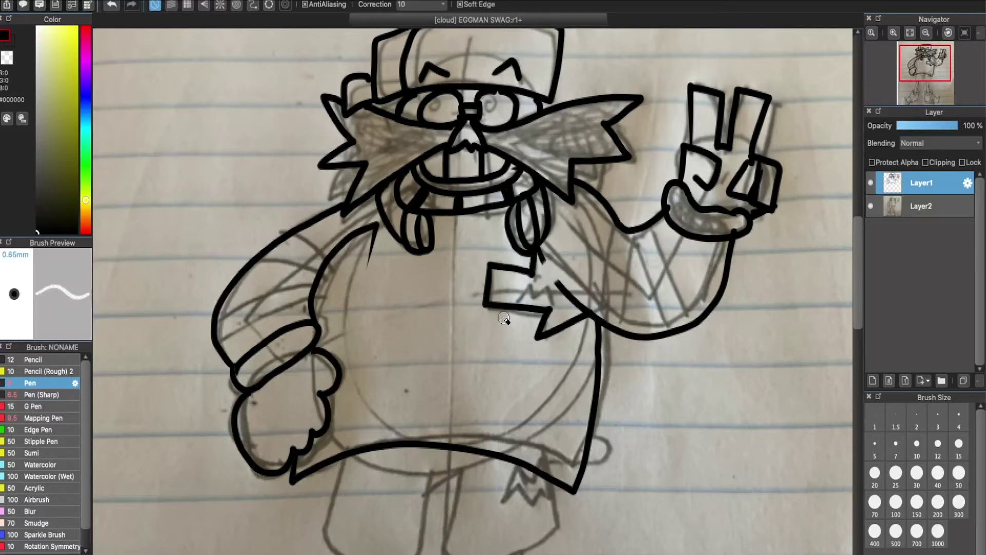
scroll(501, 403, "down", 1)
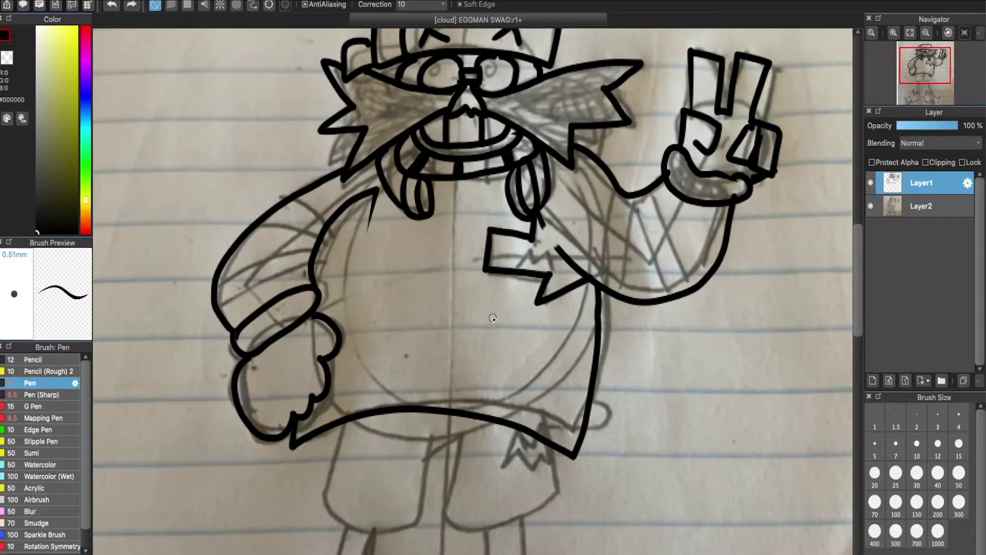
key("ctrl+z")
Step: Draw an arrow emblem pointing towards the raised arm on the sweater's chest, with a zigzag bolt inside
key("e")
left_click_drag(473, 241, 527, 278)
key("ctrl+z")
left_click_drag(506, 246, 506, 288)
left_click_drag(452, 267, 511, 267)
key("ctrl+z")
key("ctrl+z")
mouse_move(451, 252)
left_mouse_down()
mouse_move(451, 307)
mouse_move(538, 269)
mouse_move(450, 228)
left_mouse_up()
mouse_move(428, 292)
left_mouse_down()
mouse_move(484, 288)
mouse_move(430, 302)
left_mouse_up()
key("ctrl+z")
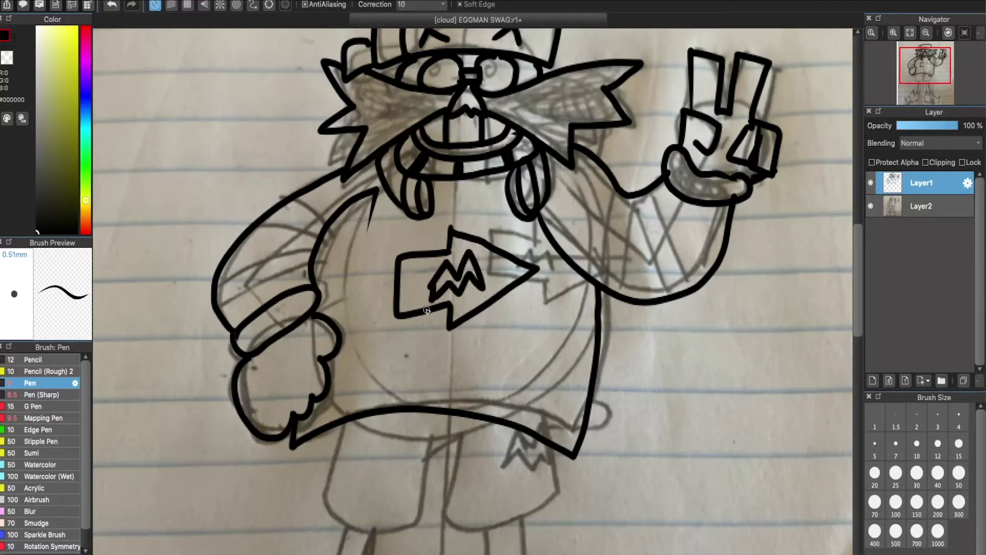
Step: Select the arrow emblem, scale it down, move it up beside the raised arm and clear the selection
key("g")
key("m")
left_click_drag(417, 231, 414, 231)
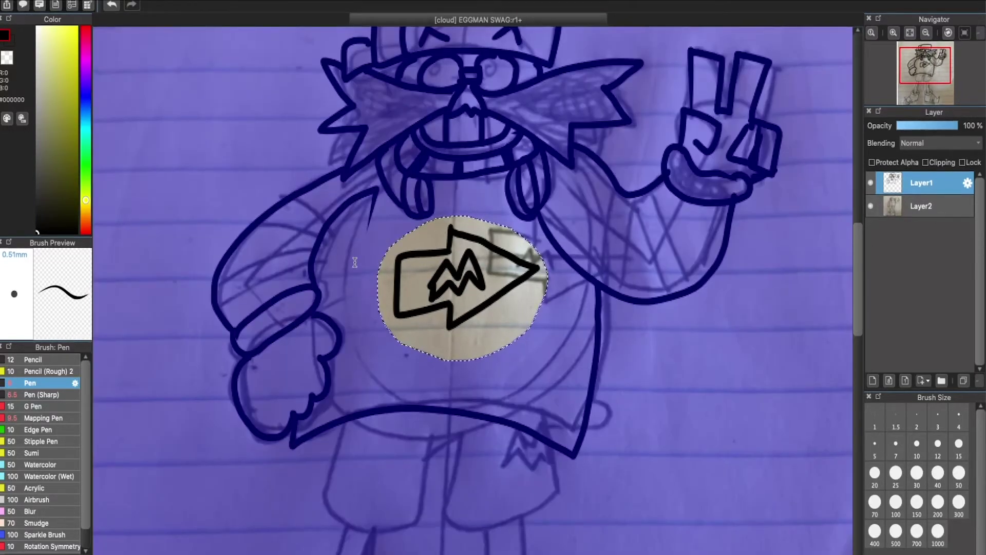
key("ctrl+t")
left_click_drag(377, 332, 462, 246)
key("Return")
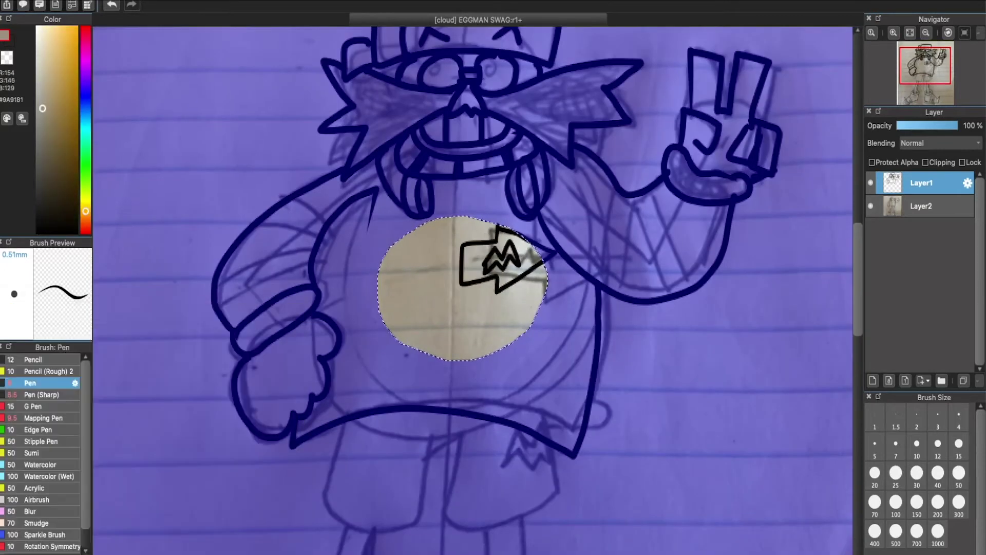
key("g")
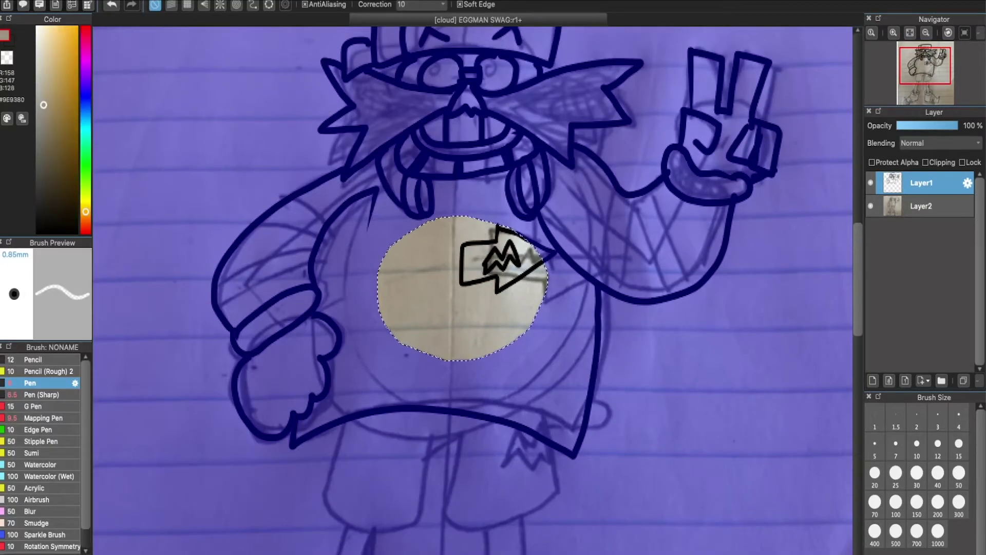
key("ctrl+d")
Step: Pick black from the existing line art and ink the shorts below the sweater's hem
scroll(451, 228, "down", 3)
scroll(419, 391, "up", 3)
key("b")
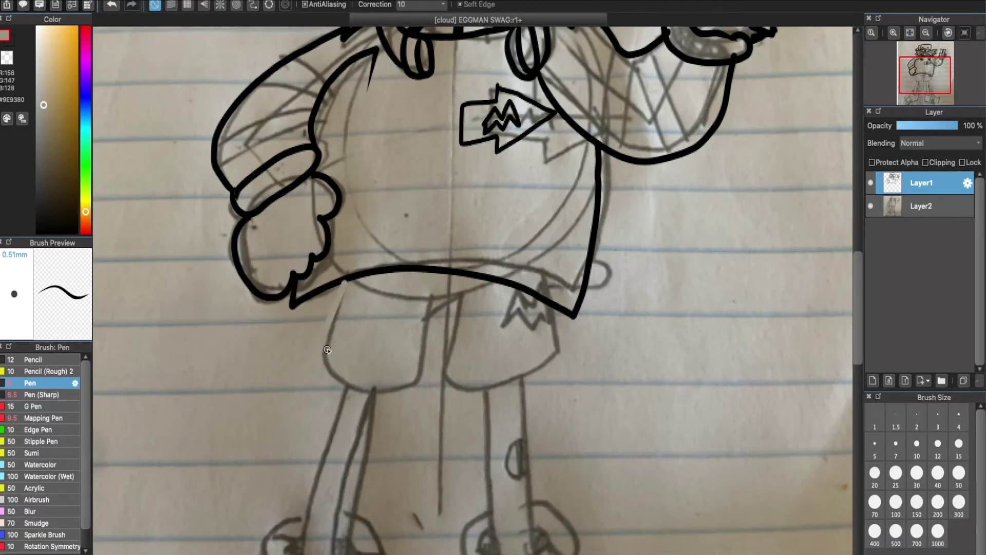
key("ctrl+z")
left_click(414, 267, "alt")
mouse_move(343, 281)
left_mouse_down()
mouse_move(411, 303)
mouse_move(455, 293)
mouse_move(449, 391)
mouse_move(547, 319)
mouse_move(517, 291)
mouse_move(494, 430)
left_mouse_up()
Step: Ink both edges of the leg below the shorts' bolt emblem, down to the ankle
scroll(512, 447, "down", 2)
scroll(511, 447, "down", 4)
key("ctrl+z")
left_click_drag(487, 291, 495, 432)
key("ctrl+z")
left_click_drag(485, 291, 484, 440)
key("ctrl+z")
left_click_drag(524, 285, 542, 447)
Step: Ink the half-round patch on that leg and the segmented ankle cuff with its opening filled black
left_click_drag(517, 336, 532, 380)
key("ctrl+z")
left_click_drag(520, 335, 516, 378)
left_click_drag(476, 437, 559, 434)
mouse_move(483, 414)
left_mouse_down()
mouse_move(458, 439)
mouse_move(534, 395)
left_mouse_up()
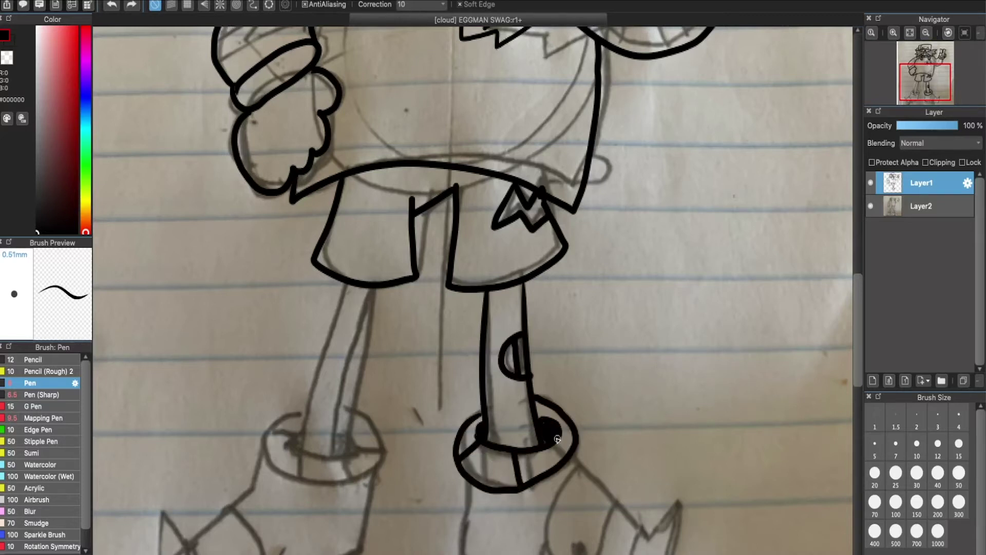
Step: Ink the other leg and the rounded shoe cuff around its ankle
scroll(516, 490, "down", 2)
left_click_drag(347, 217, 305, 368)
left_click_drag(377, 219, 351, 354)
key("ctrl+z")
left_click_drag(377, 218, 352, 354)
key("ctrl+z")
mouse_move(377, 215)
left_mouse_down()
mouse_move(350, 375)
mouse_move(365, 370)
left_mouse_up()
key("ctrl+z")
left_click_drag(295, 366, 363, 368)
mouse_move(307, 331)
left_mouse_down()
mouse_move(262, 380)
mouse_move(359, 337)
left_mouse_up()
Step: Set the stroke correction to 2 and ink the outline of the shoe under the patched leg
left_click_drag(459, 401, 591, 508)
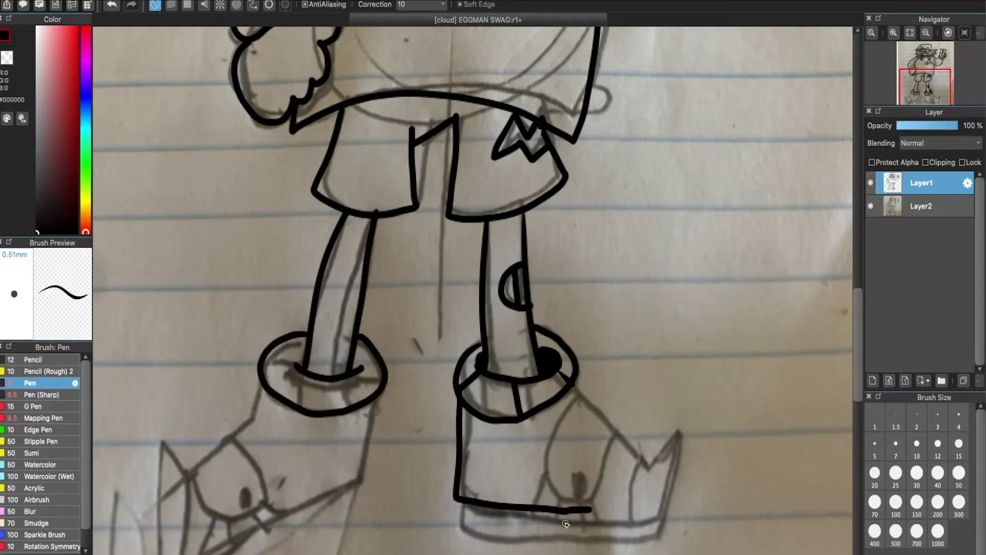
key("ctrl+z")
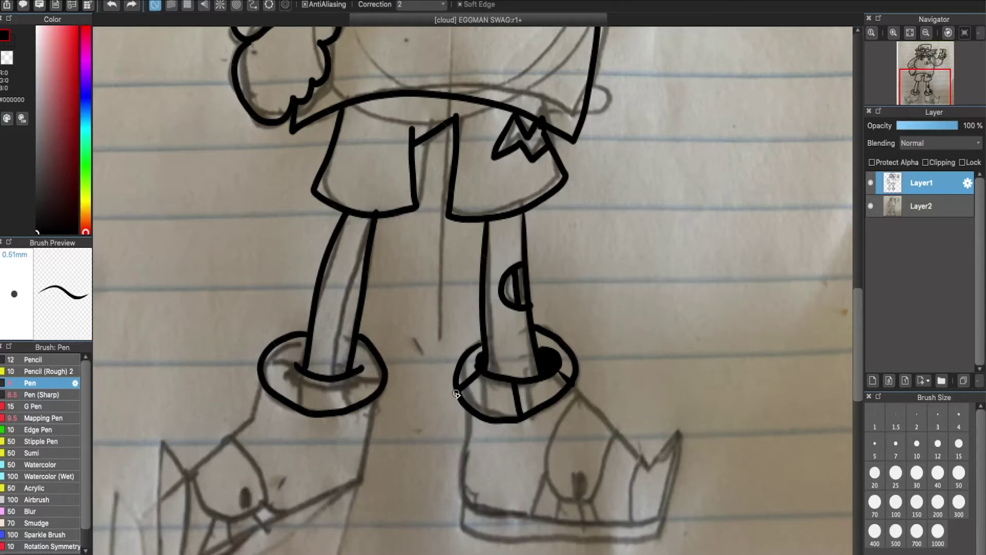
left_click_drag(456, 393, 642, 460)
left_click_drag(570, 385, 641, 457)
Step: Ink the oval panel on that shoe and the short lines from it to the sole
mouse_move(573, 400)
left_mouse_down()
mouse_move(552, 452)
mouse_move(585, 499)
mouse_move(578, 396)
left_mouse_up()
left_click_drag(545, 478, 529, 513)
left_click_drag(563, 501, 557, 508)
key("ctrl+z")
mouse_move(622, 500)
left_mouse_down()
mouse_move(648, 457)
mouse_move(644, 470)
left_mouse_up()
key("ctrl+z")
key("ctrl+z")
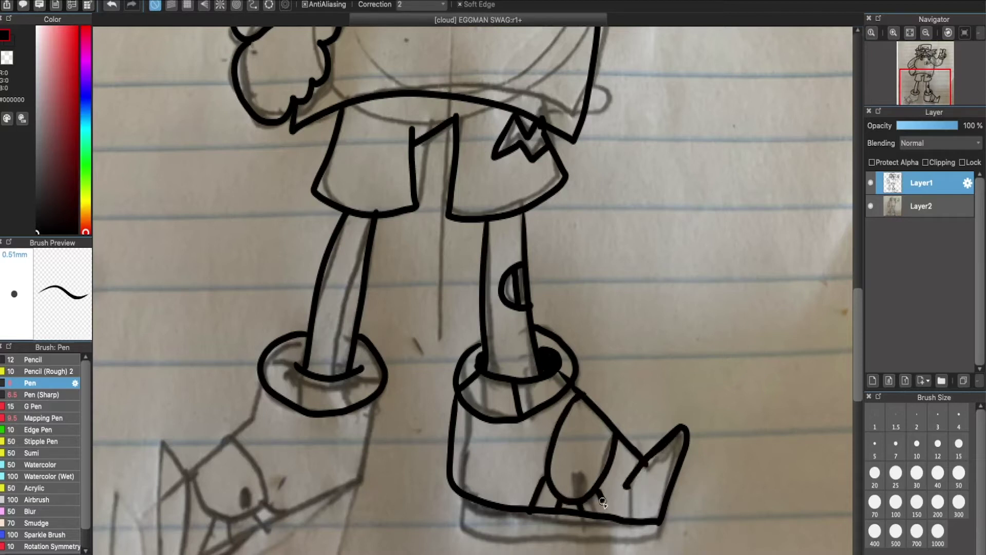
Step: Ink the other shoe with its pointed toe, oval panel and short lines down to the sole
scroll(508, 452, "down", 2)
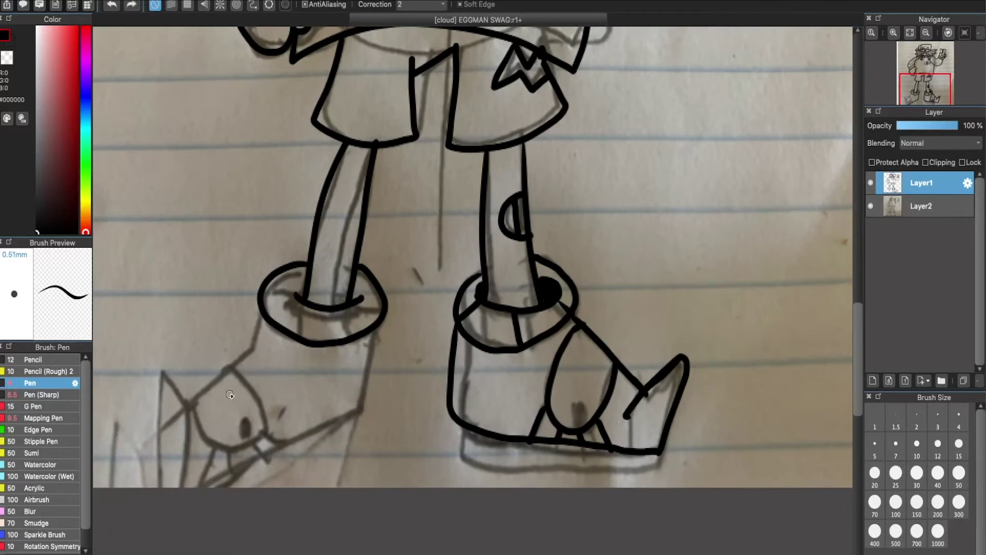
mouse_move(164, 484)
left_mouse_down()
mouse_move(188, 399)
mouse_move(370, 334)
left_mouse_up()
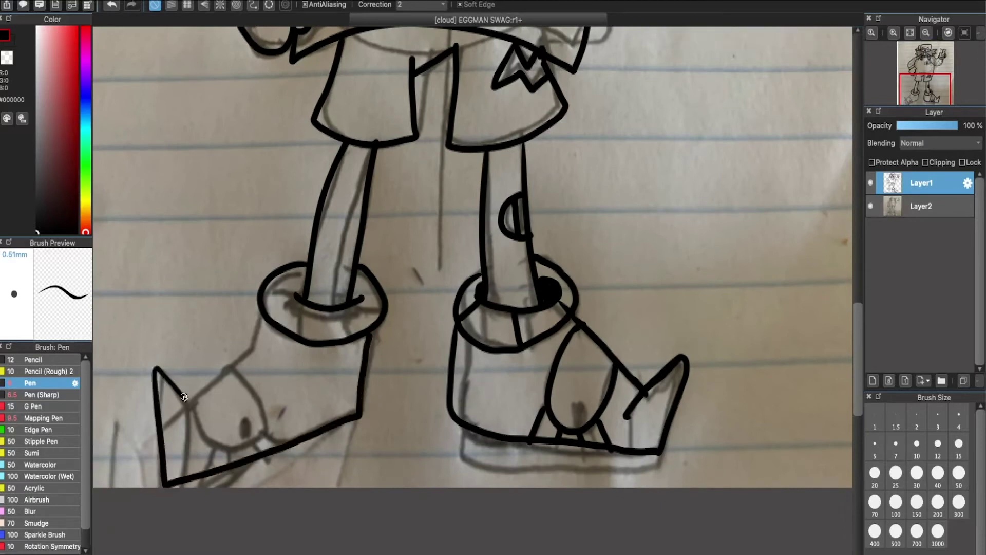
left_click_drag(196, 442, 259, 313)
left_click_drag(193, 399, 239, 364)
left_click_drag(267, 423, 293, 444)
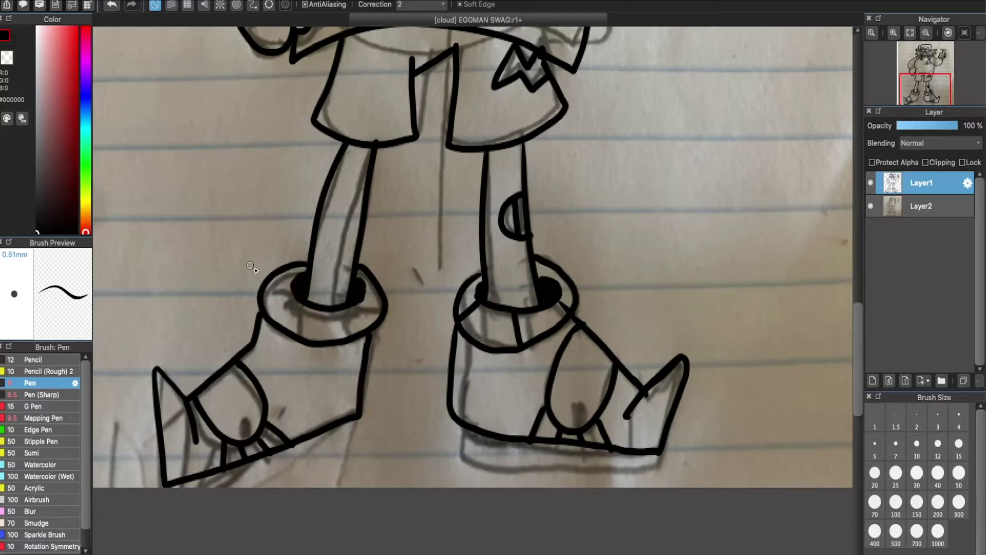
Step: Draw dividing lines across the second shoe's ankle cuff to split it into segments
key("ctrl+z")
left_click_drag(314, 310, 300, 339)
left_click_drag(351, 307, 363, 331)
key("e")
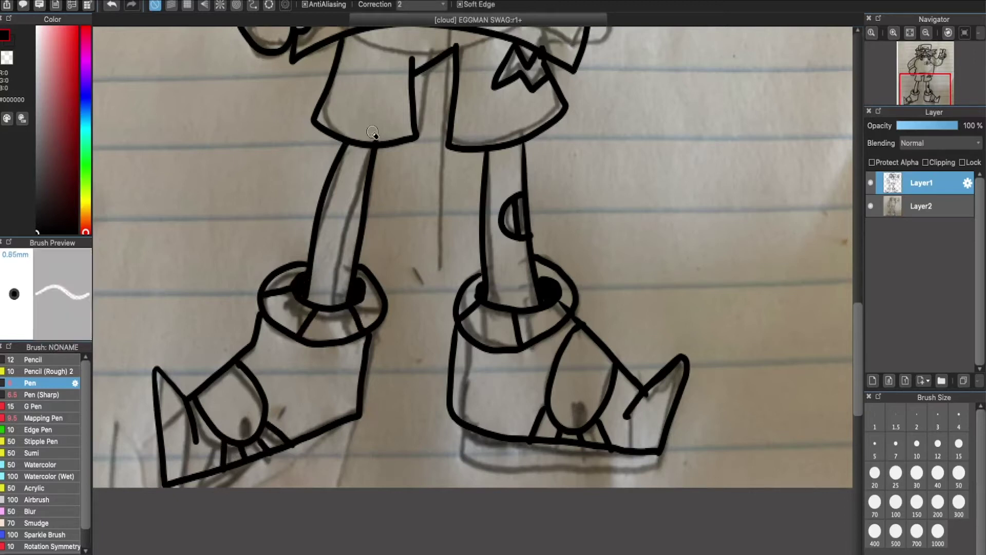
Step: Import the coloured reference picture on its own layer, scale it into the empty space beside the legs, and hide Layer2
scroll(427, 170, "up", 10)
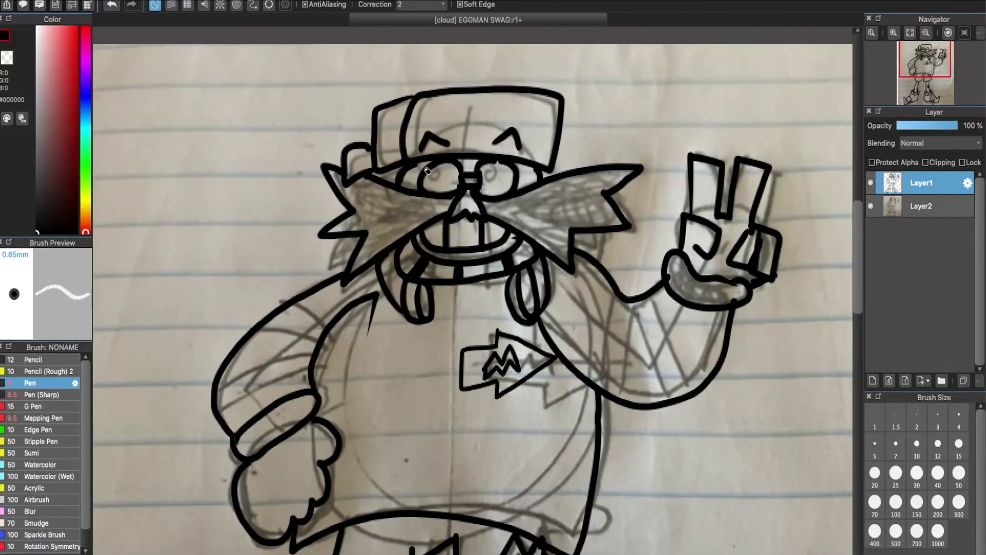
left_click_drag(431, 552, 946, 275)
scroll(670, 370, "down", 5)
left_click_drag(670, 370, 489, 363)
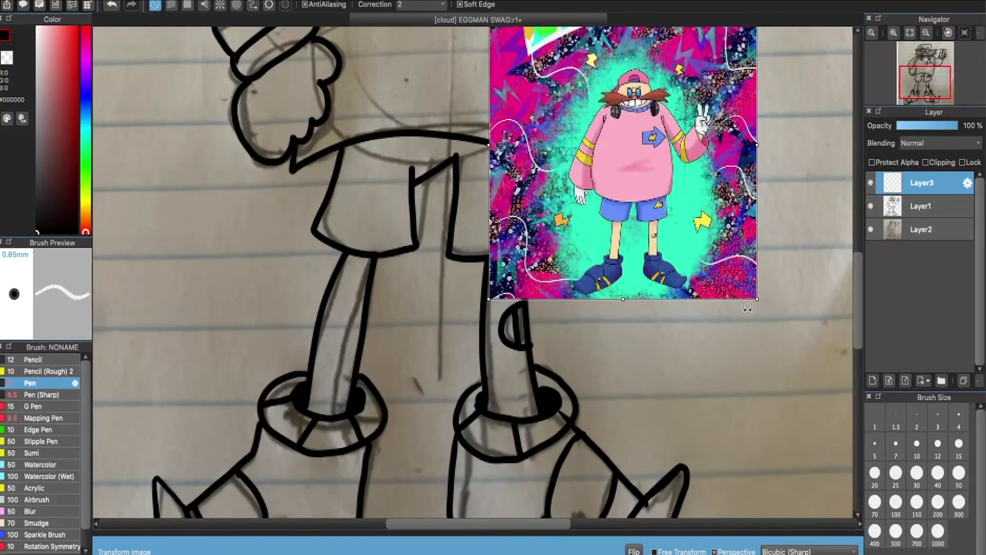
scroll(568, 275, "down", 4)
left_click_drag(567, 275, 624, 335)
key("Return")
left_click(871, 230)
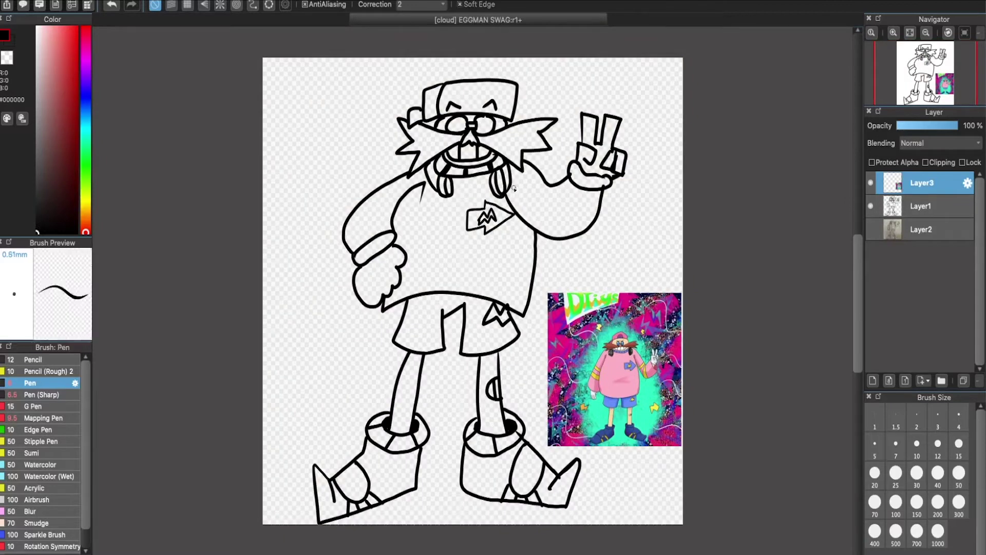
Step: Rework the eyebrows on Layer1 with slanted inner strokes
left_click(920, 206)
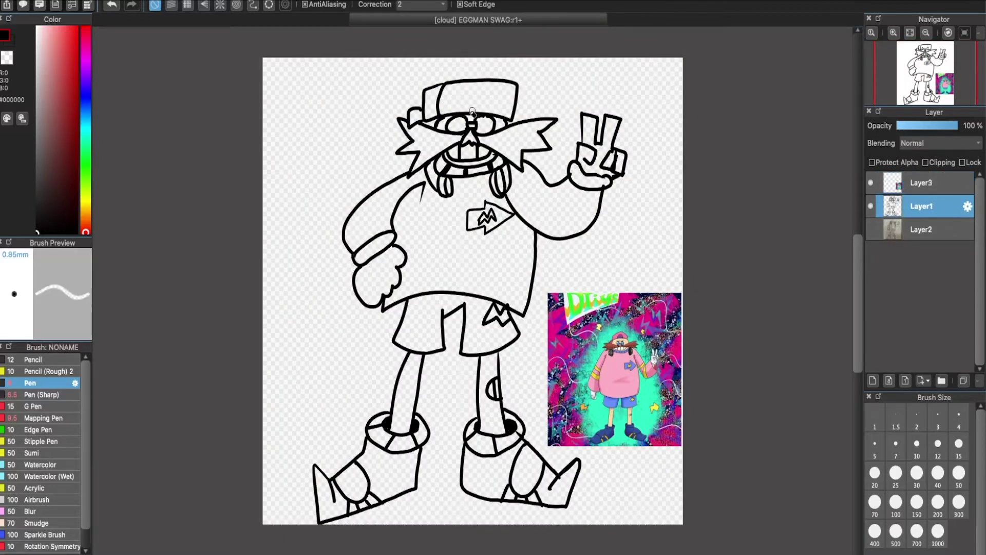
left_click_drag(453, 97, 464, 114)
left_click_drag(496, 105, 484, 107)
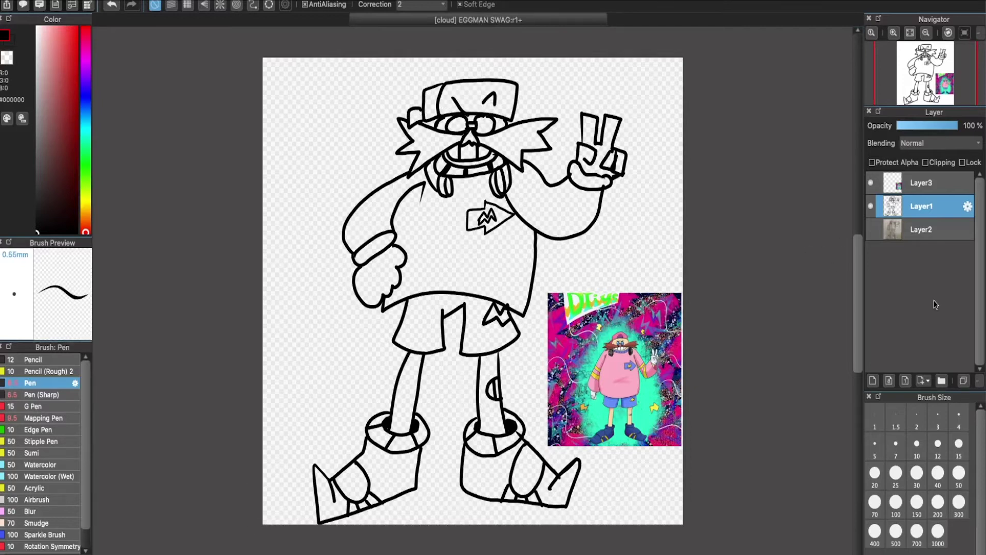
Step: Add a new empty layer and move it to the top of the layer stack
key("super+n")
key("Escape")
left_click(874, 381)
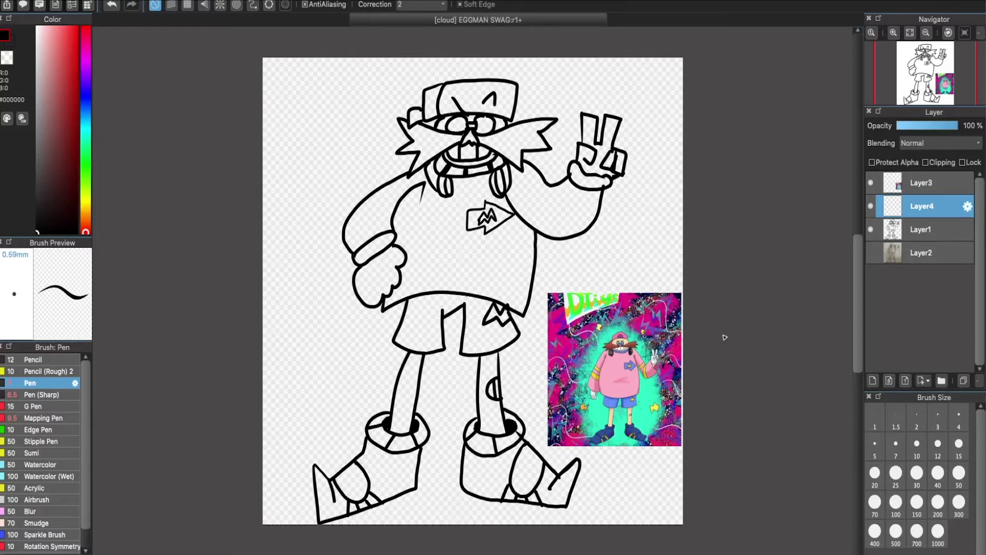
left_click_drag(901, 213, 901, 184)
Step: Sample the sweater's pink from the reference picture and paint a swatch of it above the picture
key("i")
left_click(621, 365)
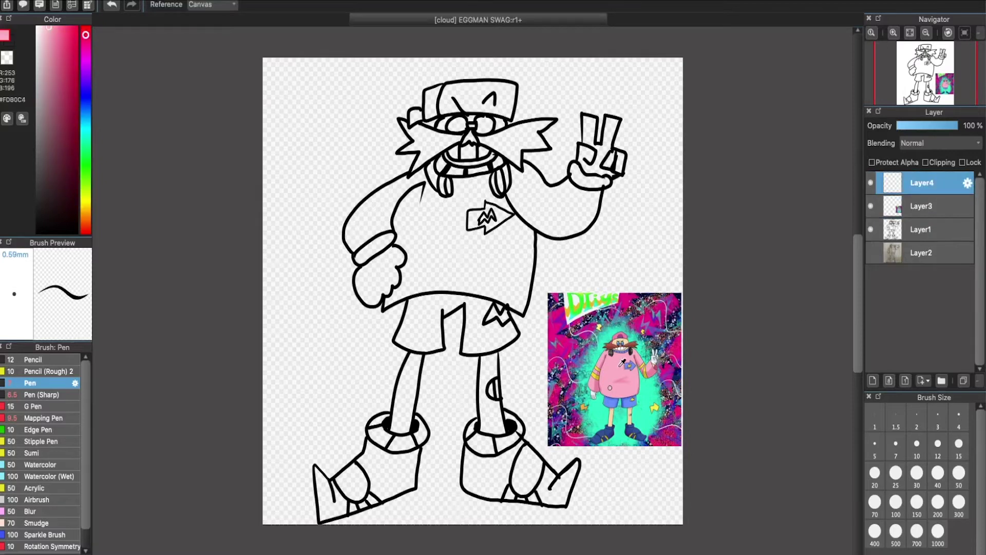
key("b")
scroll(581, 292, "up", 5)
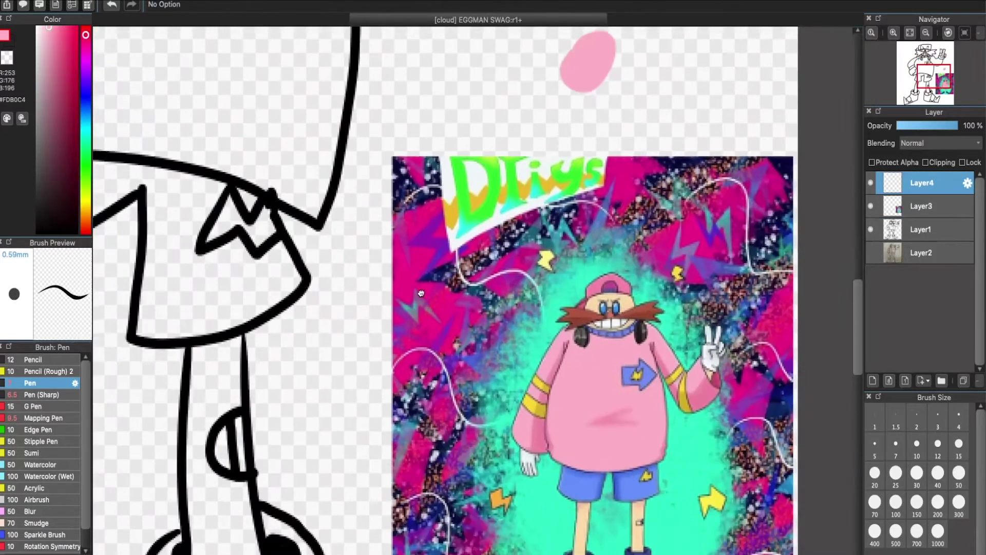
Step: Sample darker pink, yellow, blue, white and grey from the reference picture and paint their swatches beside the pink one
mouse_move(488, 69)
left_mouse_down()
mouse_move(503, 108)
mouse_move(593, 136)
left_mouse_up()
left_click(440, 385, "alt")
left_click(529, 398, "alt")
left_click(539, 404, "alt")
left_click(483, 334, "alt")
left_click_drag(617, 103, 623, 120)
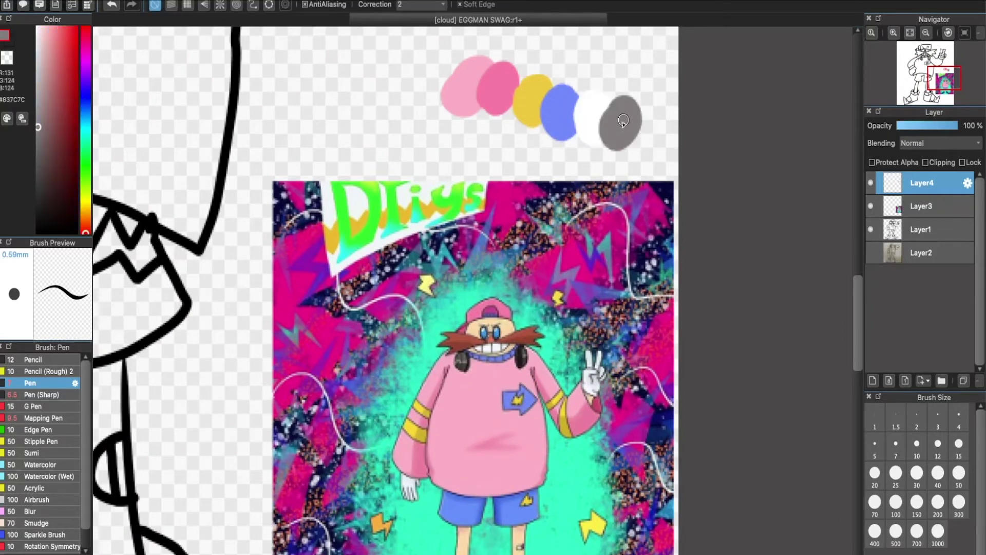
Step: Sample the shoes' dark blue from the reference picture and paint its swatch beside the grey one
scroll(623, 120, "down", 5)
left_click(403, 528, "alt")
scroll(462, 309, "up", 5)
left_click_drag(624, 205, 630, 246)
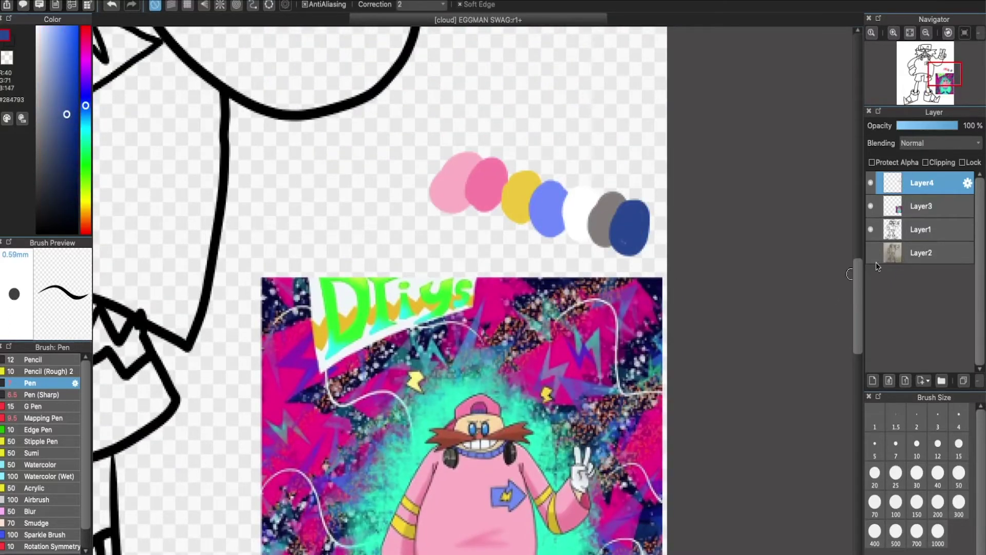
Step: Hide the palette and reference layers and fill the whole figure with red #FF0707 on a new layer beneath the line art
left_click(872, 380)
mouse_move(870, 206)
left_mouse_down()
mouse_move(870, 253)
mouse_move(920, 180)
left_mouse_up()
key("g")
left_click(76, 27)
left_click(121, 79)
left_click(870, 253)
scroll(828, 258, "down", 5)
left_click_drag(411, 280, 540, 282)
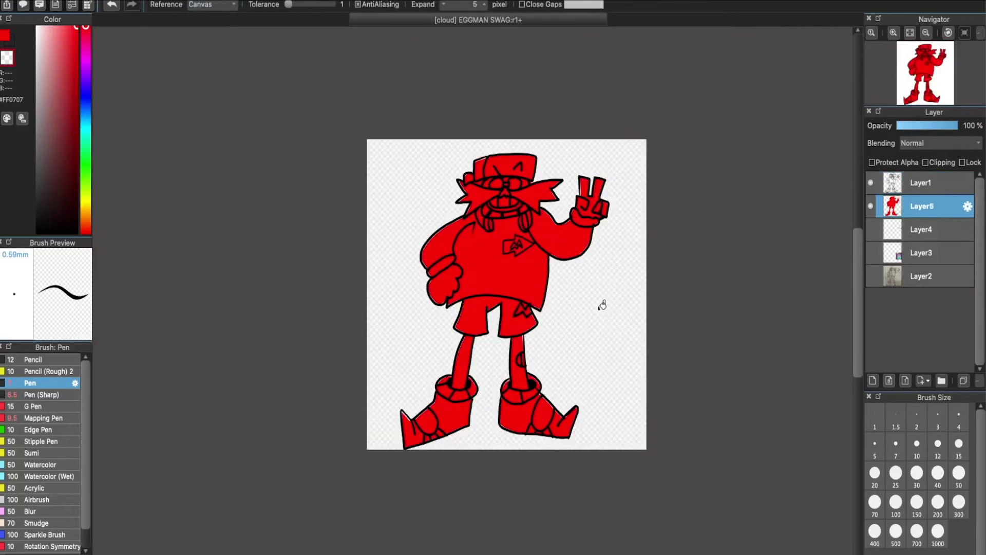
left_click_drag(922, 206, 923, 184)
key("ctrl+z")
key("ctrl+z")
Step: Show the palette and reference layers again and place a new empty layer directly above the red silhouette
left_click(871, 229)
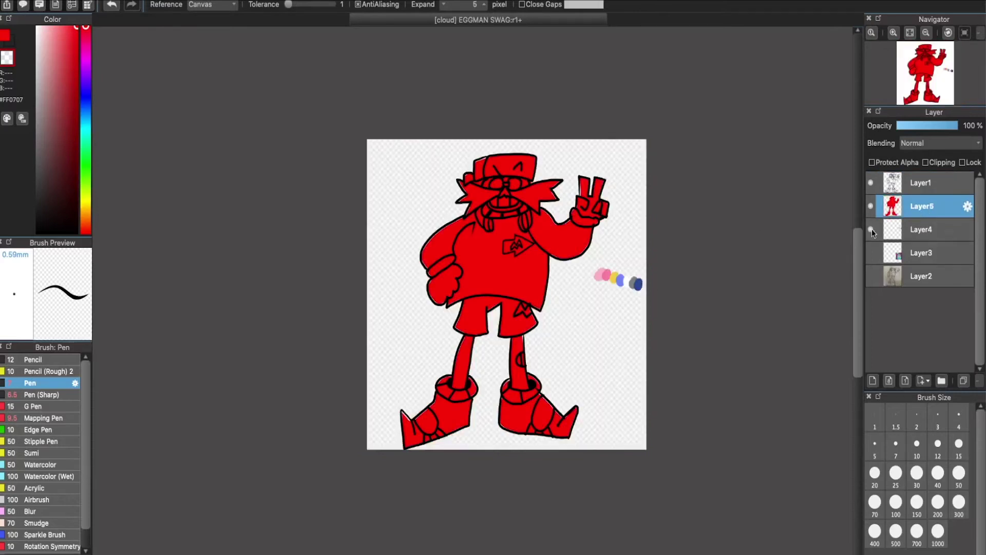
left_click(872, 380)
left_click(977, 381)
scroll(815, 300, "up", 1)
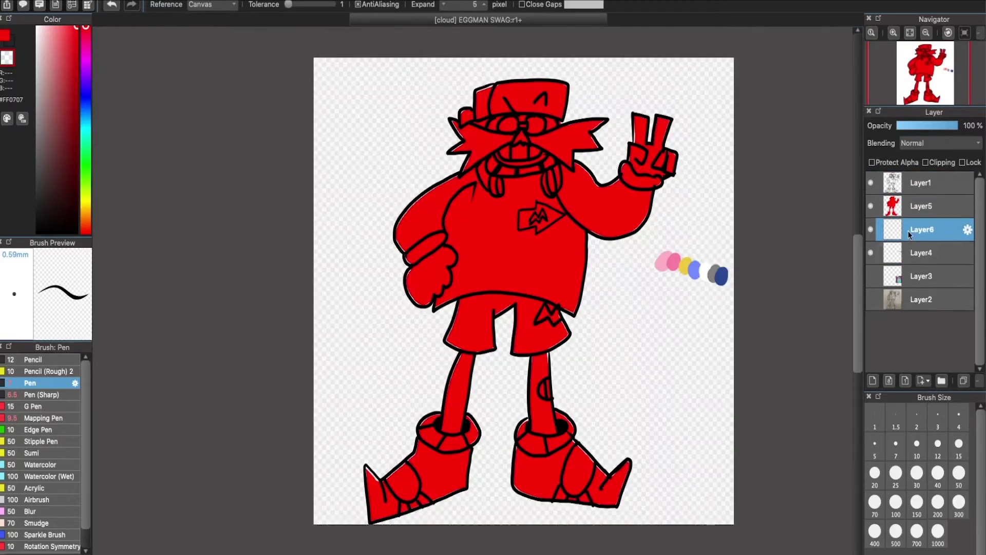
left_click_drag(911, 236, 911, 206)
left_click(871, 276)
Step: Paint the hat light pink (#FDB0C4) on Layer6 with a 1.19 mm Pen
key("b")
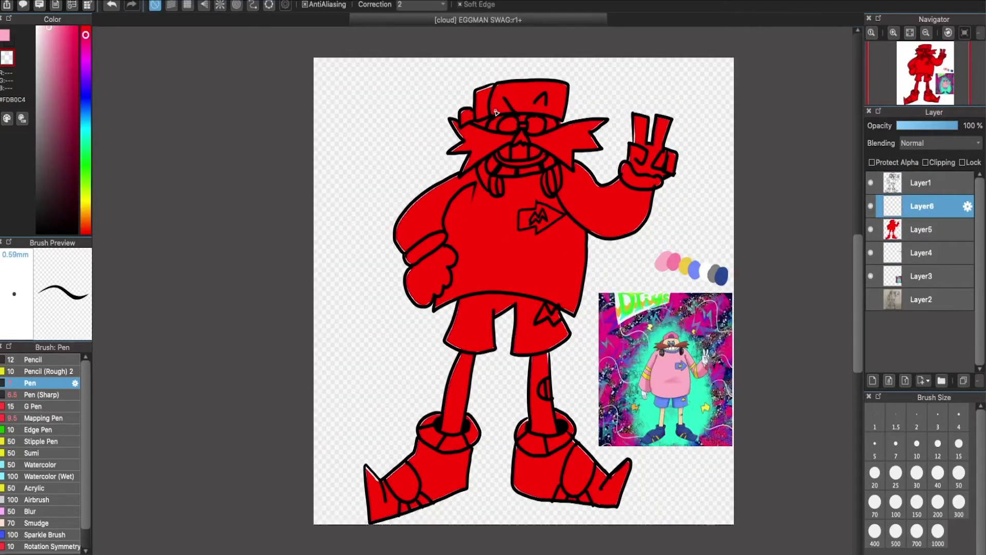
left_click(38, 430)
left_click(51, 383)
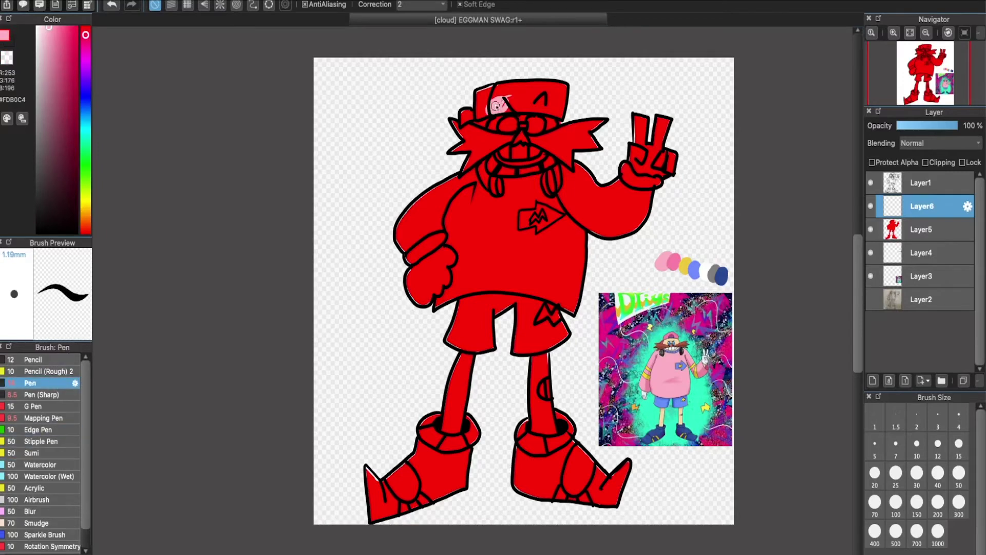
scroll(497, 101, "up", 5)
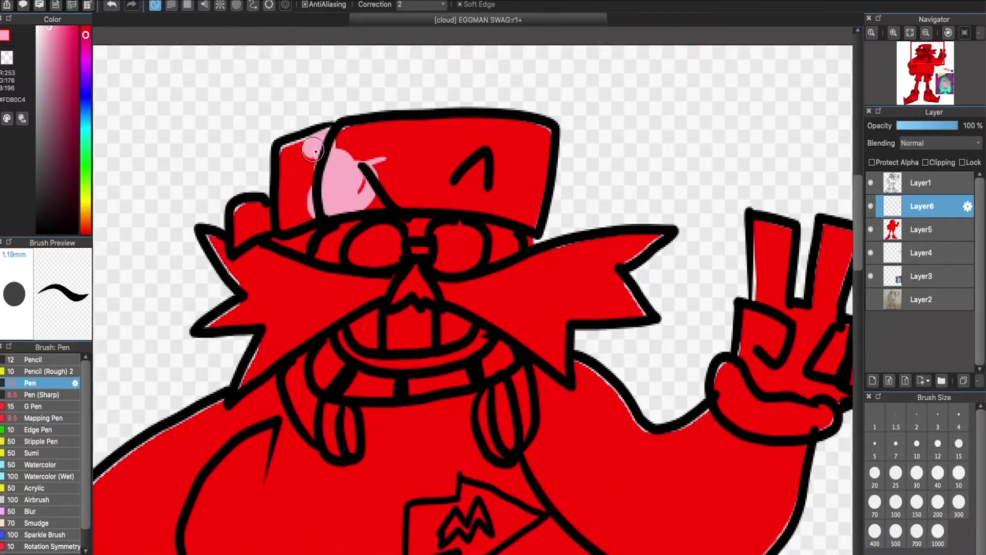
mouse_move(314, 150)
left_mouse_down()
mouse_move(303, 221)
mouse_move(493, 205)
mouse_move(329, 138)
mouse_move(424, 179)
mouse_move(502, 174)
left_mouse_up()
Step: Fill the sweater's body and raised sleeve with the light pink on Layer6
left_click(891, 277)
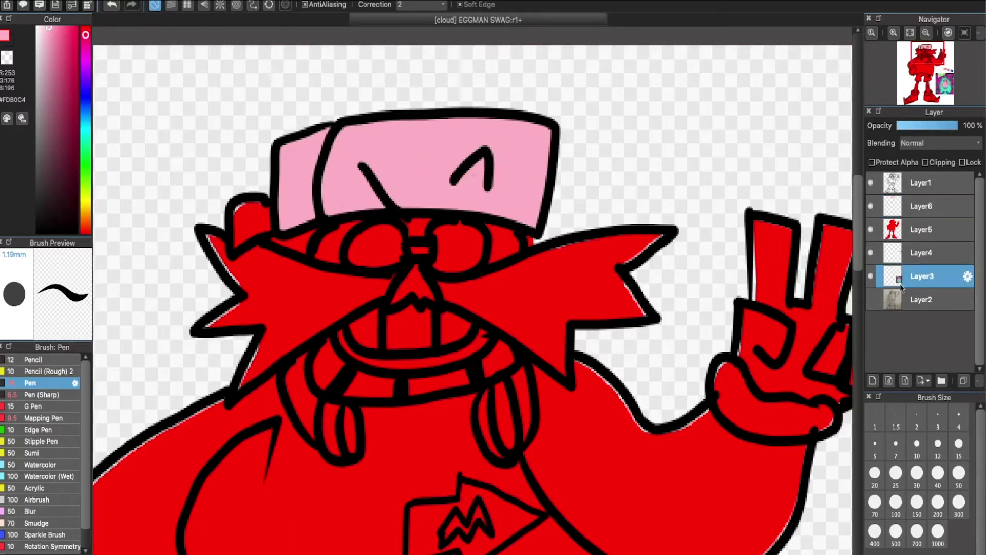
scroll(804, 319, "down", 5)
scroll(805, 319, "right", 8)
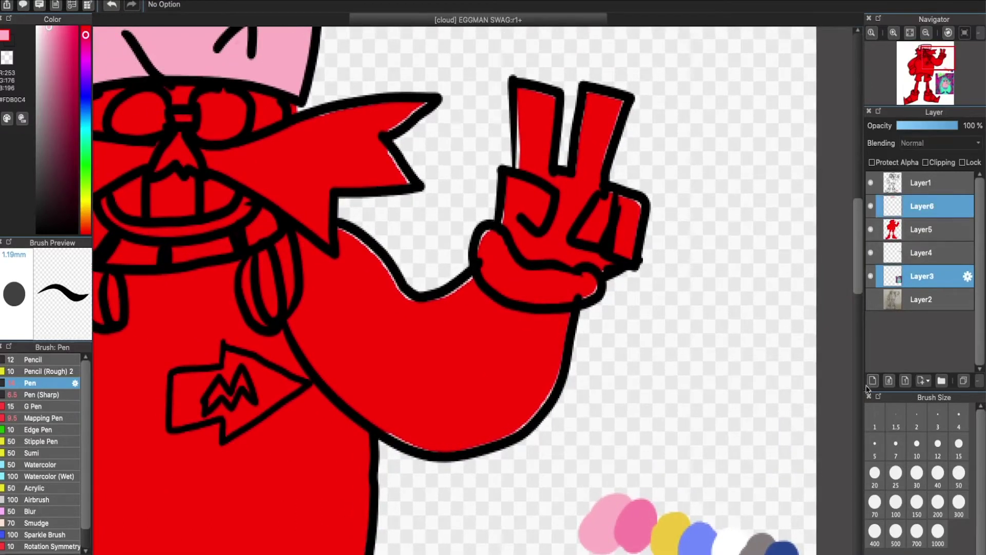
key("shift+space")
scroll(584, 392, "down", 3)
scroll(529, 286, "up", 3)
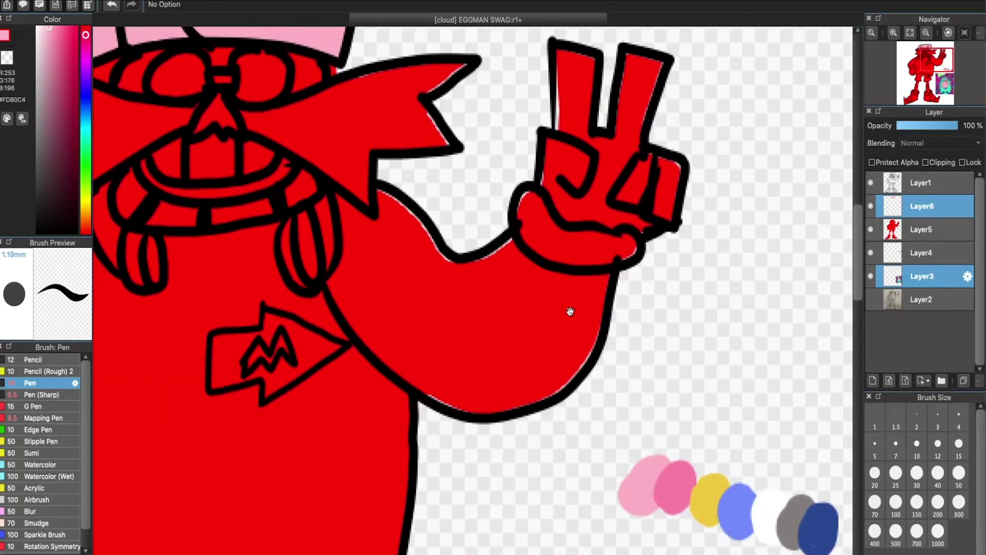
key("g")
left_click(907, 211)
left_click(442, 370)
left_click(392, 428)
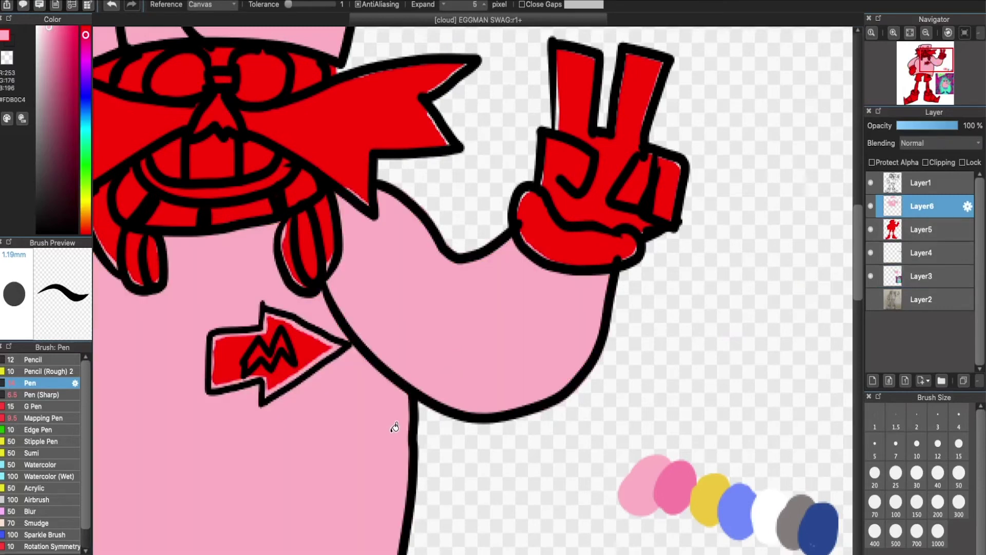
Step: Sample the light blue swatch, add a new layer and fill the small piece behind the hat with that blue
scroll(591, 275, "down", 3)
scroll(758, 417, "up", 3)
scroll(758, 417, "down", 2)
scroll(514, 398, "up", 2)
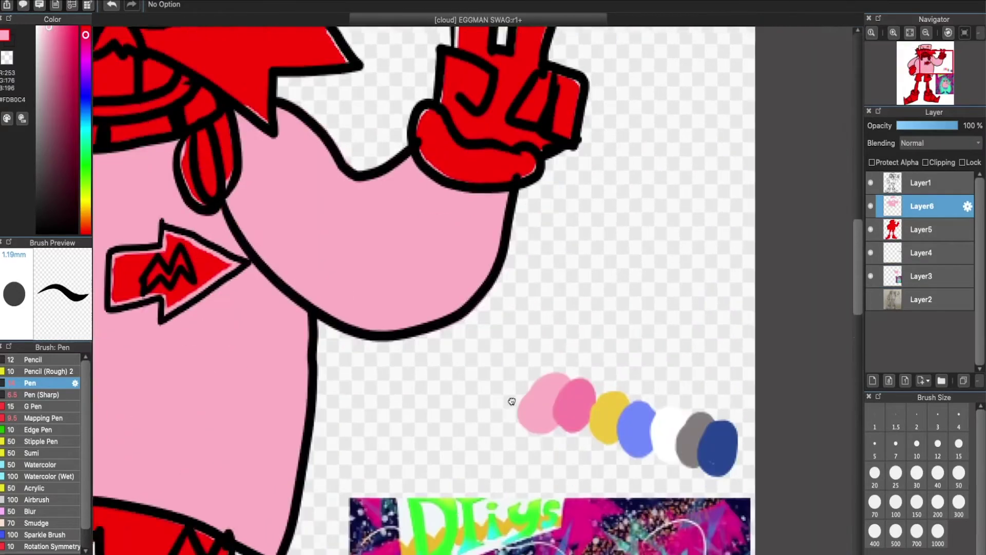
left_click(530, 330, "alt")
key("ctrl+shift+n")
scroll(557, 441, "up", 3)
scroll(557, 441, "down", 2)
scroll(321, 251, "up", 2)
left_click(321, 252)
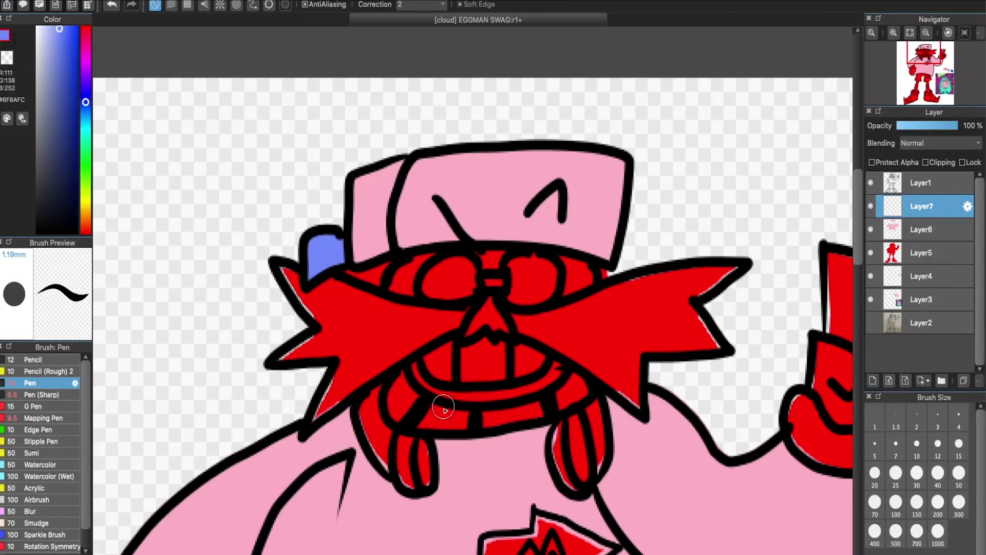
Step: Fill the sweater collar's four sections with the light blue
left_click(402, 396)
left_click(444, 416)
left_click(511, 415)
left_click(571, 390)
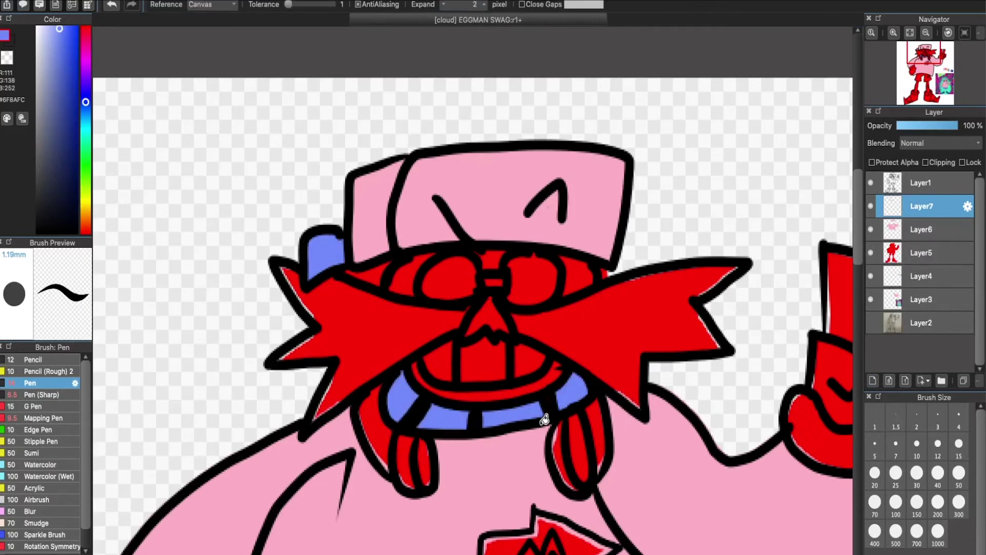
Step: Colour the arrow on the chest and the shorts light blue on Layer7, leaving their lightning bolts uncoloured
scroll(571, 391, "down", 2)
scroll(591, 308, "up", 2)
left_click_drag(367, 242, 522, 369)
left_click(403, 253)
key("b")
mouse_move(349, 211)
left_mouse_down()
mouse_move(304, 241)
mouse_move(324, 257)
mouse_move(337, 233)
left_mouse_up()
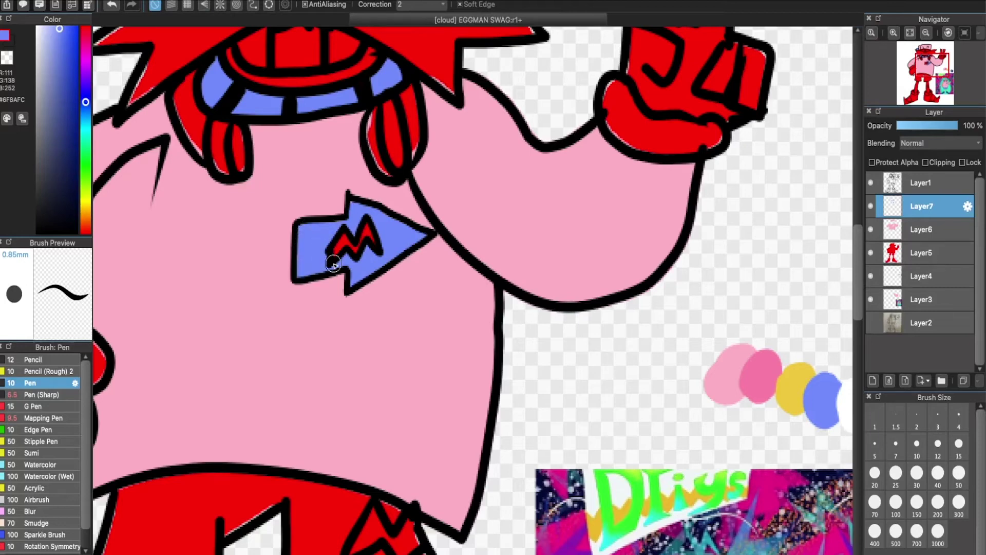
left_click_drag(377, 546, 477, 312)
key("b")
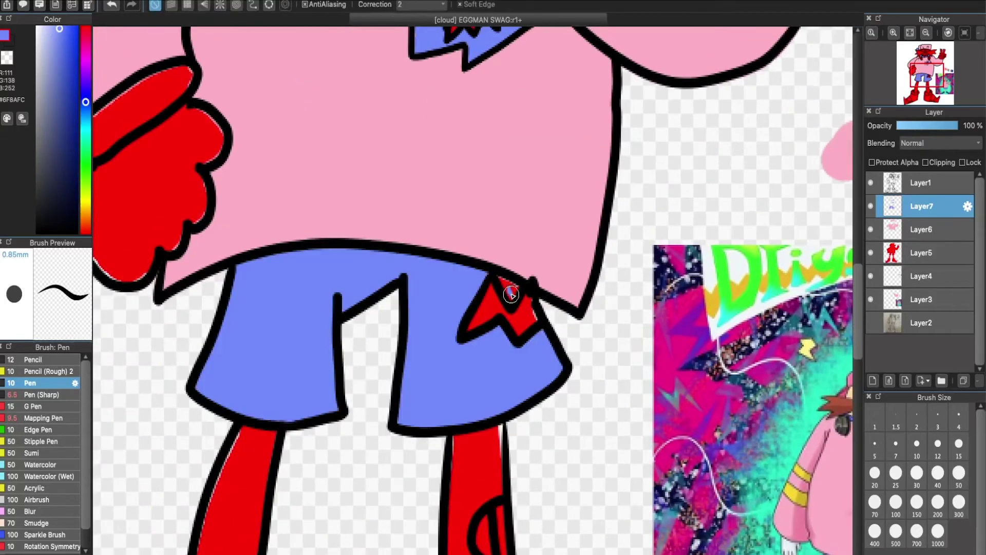
Step: Sample the darker pink swatch and recolour the hat's rear section with it on Layer6
scroll(505, 294, "down", 5)
scroll(378, 334, "up", 5)
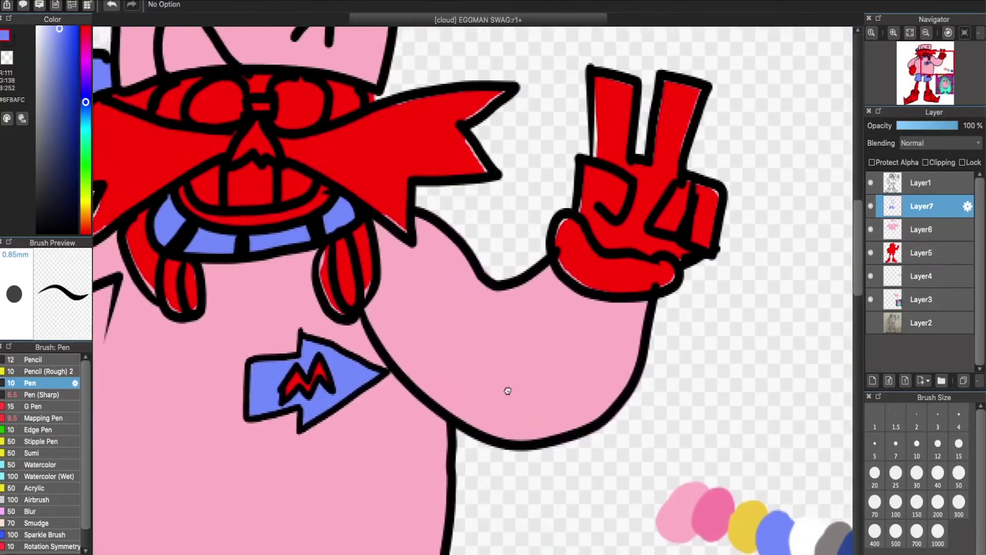
left_click(809, 283, "alt")
scroll(650, 297, "up", 10)
mouse_move(381, 272)
left_mouse_down()
mouse_move(370, 206)
mouse_move(388, 211)
left_mouse_up()
Step: Erase the stray red between the hat and the moustache on Layer5
key("e")
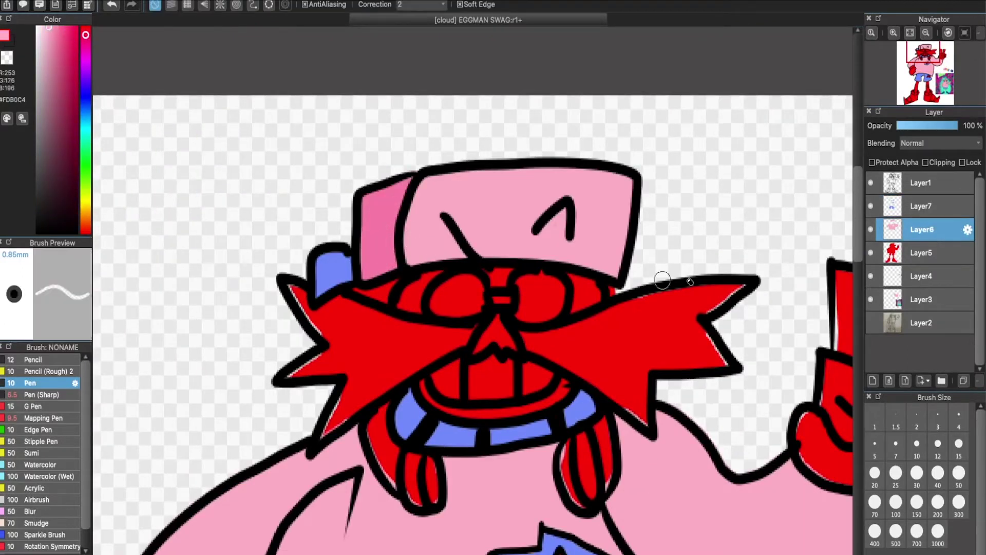
left_click(386, 294, "ctrl")
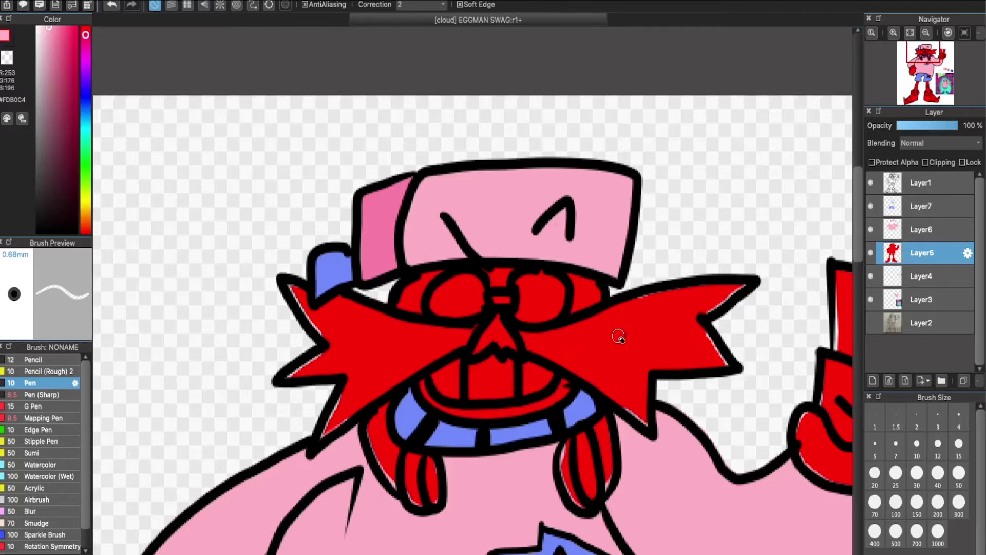
key("e")
Step: Add a new layer and fill the raised hand's glove, including the fingers, with white
key("ctrl+shift+n")
scroll(520, 342, "right", 10)
key("g")
left_click(565, 336)
left_click(567, 205)
left_click(635, 200)
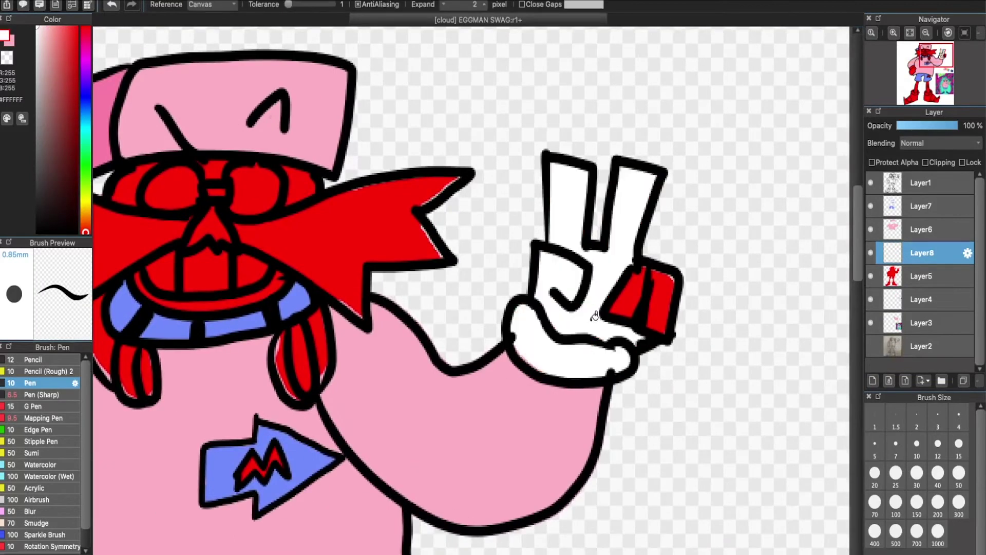
left_click(624, 293)
left_click(660, 303)
Step: Move the white Layer8 above the pink Layer6 and fill the lowered hand's glove with white
key("b")
left_click_drag(905, 228, 906, 221)
left_click(922, 183)
key("e")
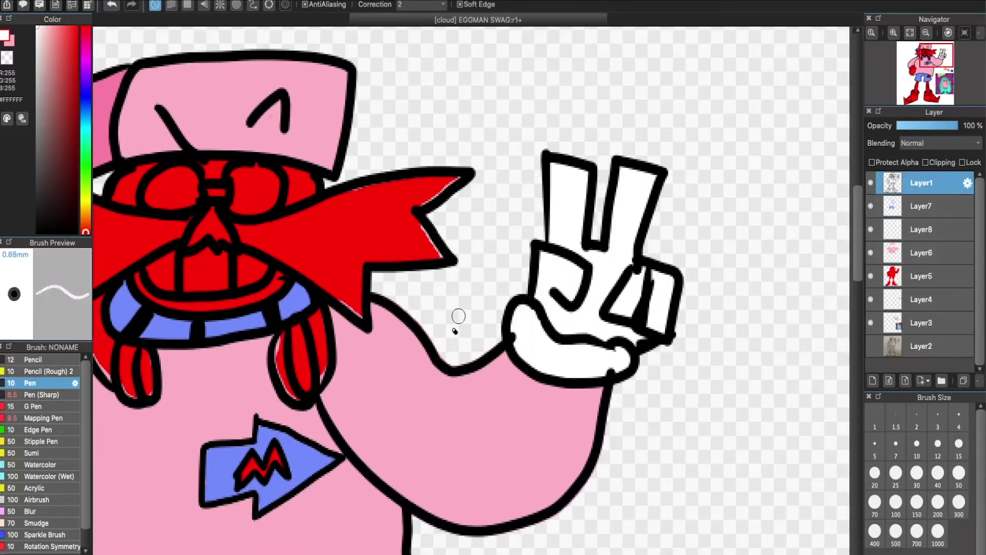
left_click(921, 235)
key("b")
scroll(588, 359, "down", 5)
scroll(588, 359, "left", 6)
key("g")
left_click(288, 372)
Step: Add a new layer, sample the skin tone from the reference picture and colour the face around the glasses and mouth
scroll(566, 401, "right", 10)
scroll(533, 207, "down", 8)
key("ctrl+shift+n")
key("i")
left_click(458, 350)
key("b")
scroll(407, 342, "up", 8)
scroll(407, 341, "left", 10)
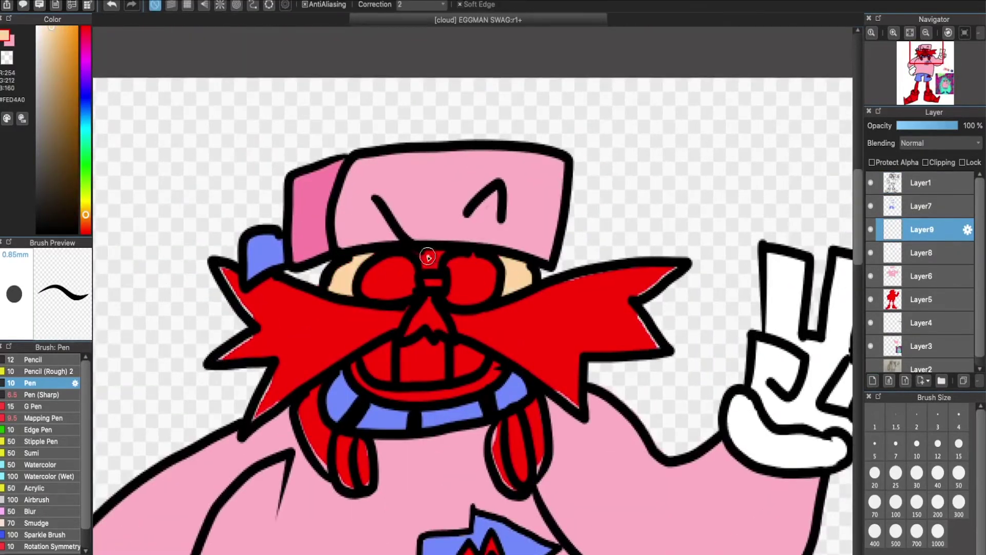
key("g")
left_click(496, 366)
key("b")
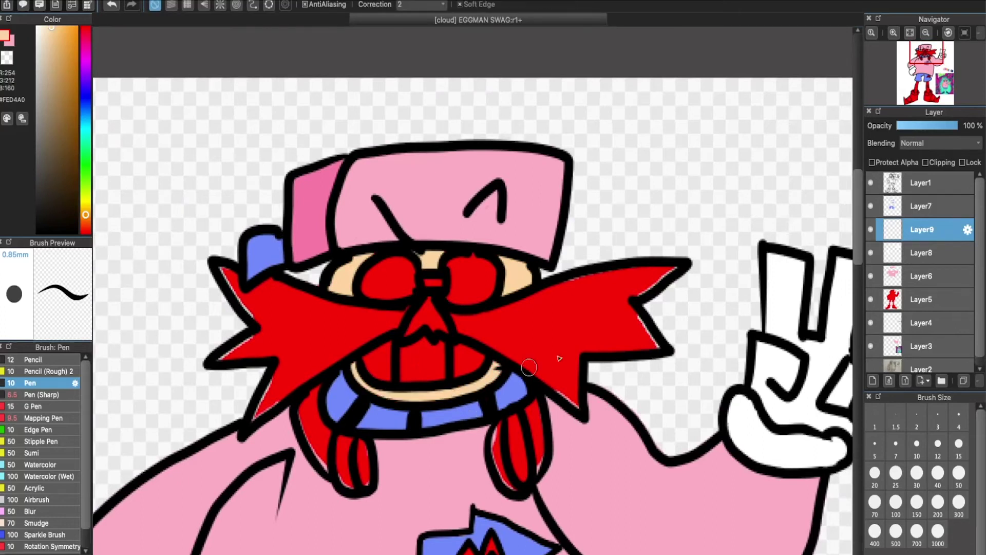
Step: Fill the three teeth with white on Layer8
left_click(922, 253)
left_click(820, 276, "alt")
key("g")
left_click(376, 361)
left_click(422, 359)
left_click(466, 360)
Step: Paint the shorts' lightning bolt with the yellow swatch colour on a new layer moved directly beneath the line art
mouse_move(487, 502)
left_mouse_down()
mouse_move(463, 369)
mouse_move(432, 314)
left_mouse_up()
scroll(463, 369, "down", 8)
key("ctrl+shift+n")
left_click(845, 195, "alt")
key("b")
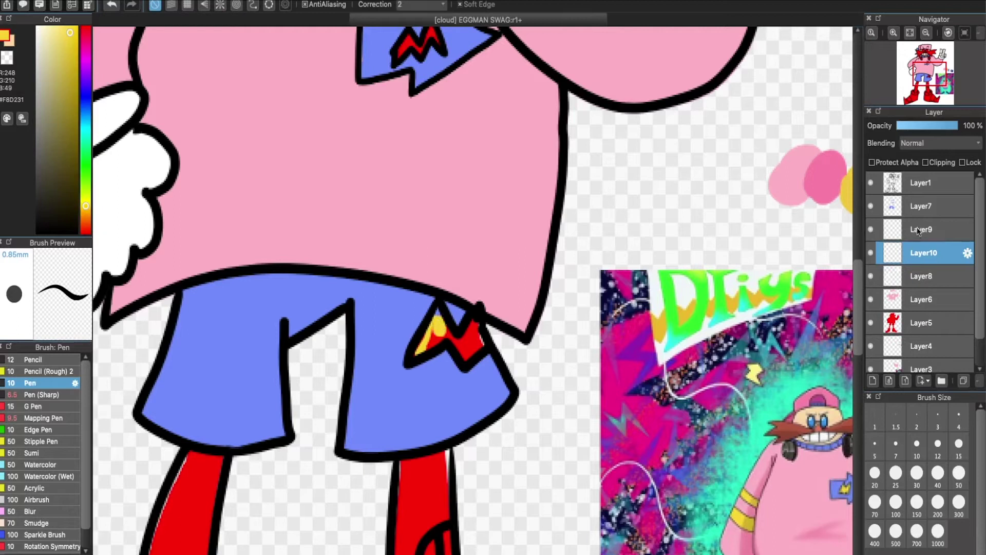
left_click_drag(919, 253, 920, 198)
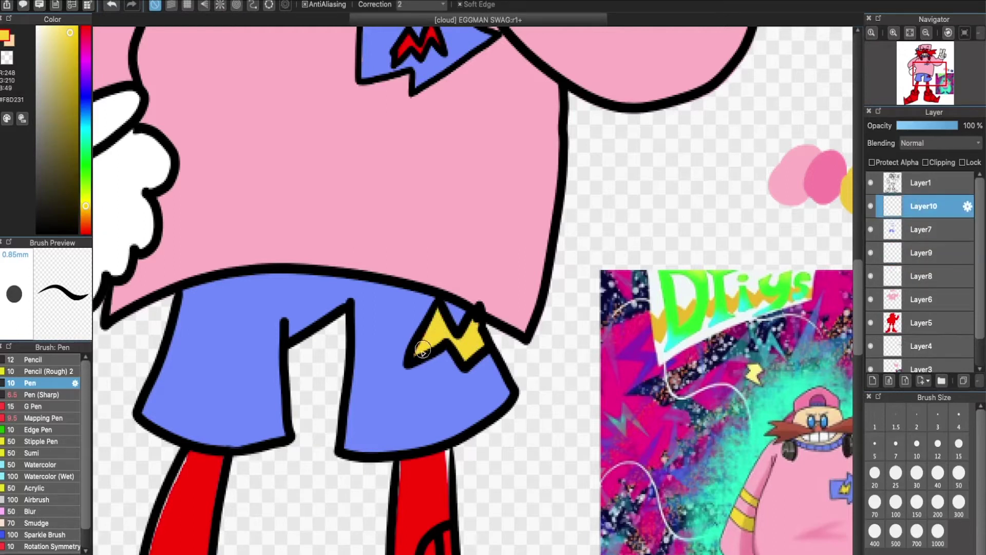
Step: Paint the chest arrow's lightning bolt yellow and add two yellow stripes across each sleeve
scroll(442, 334, "up", 8)
mouse_move(623, 235)
left_mouse_down()
mouse_move(599, 325)
mouse_move(639, 231)
mouse_move(642, 337)
mouse_move(638, 324)
left_mouse_up()
mouse_move(663, 227)
left_mouse_down()
mouse_move(701, 378)
mouse_move(672, 313)
mouse_move(682, 322)
left_mouse_up()
left_click_drag(165, 336, 431, 320)
mouse_move(359, 269)
left_mouse_down()
mouse_move(418, 326)
mouse_move(440, 325)
mouse_move(383, 167)
mouse_move(354, 159)
mouse_move(584, 280)
mouse_move(870, 248)
left_mouse_up()
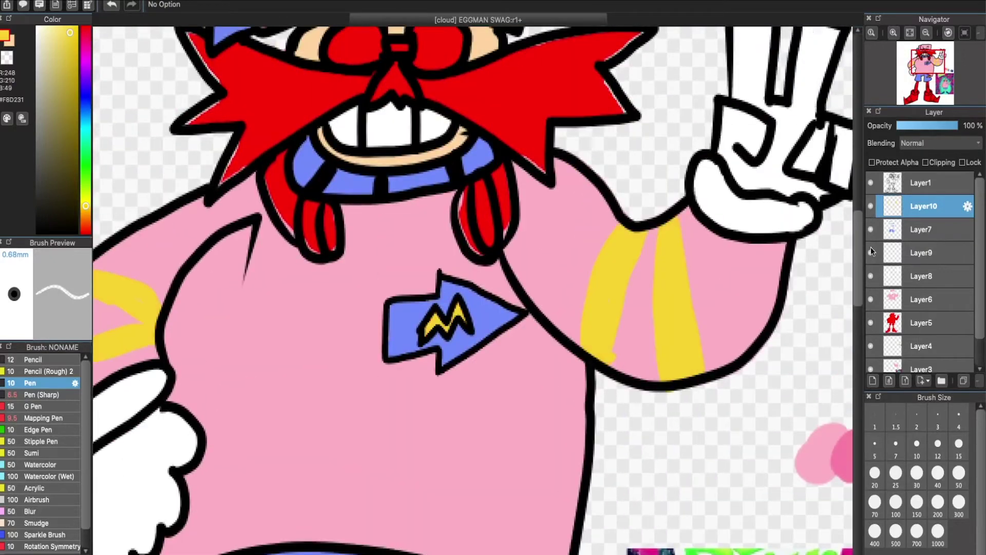
Step: Fill both legs with the skin tone and the outer part of the leg's bandage with white
left_click(874, 249)
left_click_drag(544, 236, 530, 31)
left_click_drag(473, 493, 340, 275)
left_click_drag(359, 103, 304, 406)
left_click(922, 276)
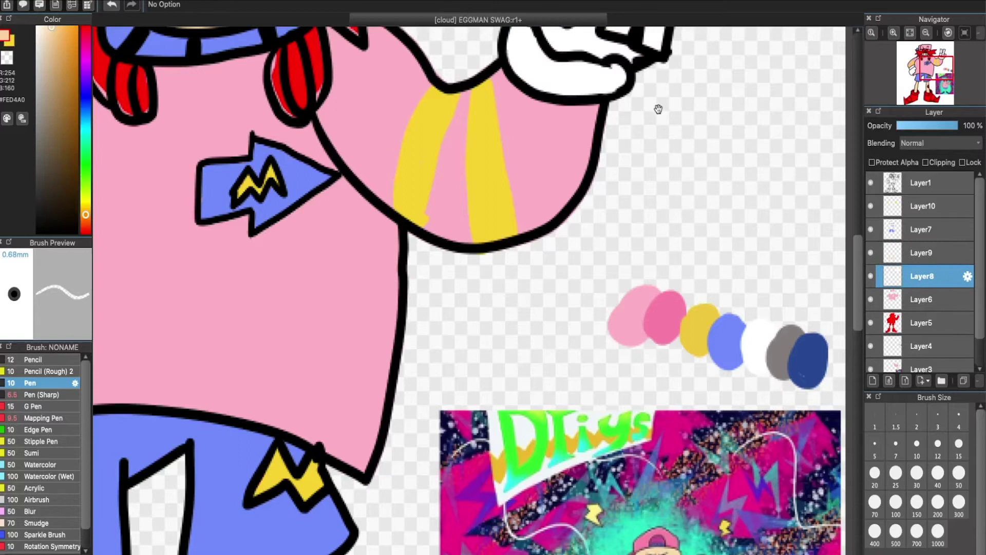
key("g")
scroll(658, 109, "down", 10)
scroll(561, 242, "left", 5)
left_click(439, 390)
Step: Add a new layer, sample the shoes' dark blue from the reference picture and fill the cuff of the shoe nearest it
left_click(873, 381)
left_click(769, 493, "alt")
left_click(485, 470)
left_click(360, 483)
key("b")
Step: Fill the same shoe's heel, middle section and pointed toe with dark blue, leaving the sole stripes uncoloured
scroll(482, 480, "down", 5)
scroll(482, 479, "right", 2)
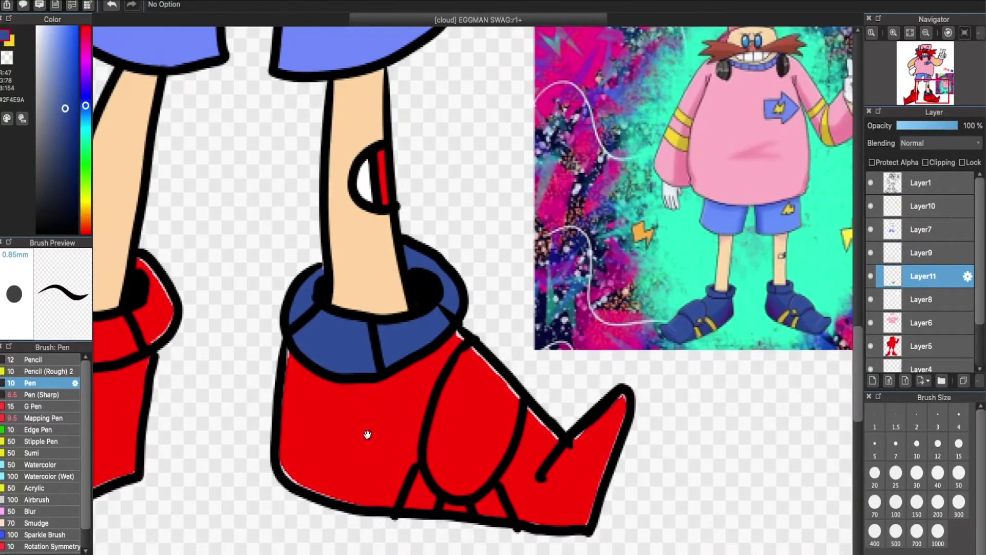
key("g")
left_click(368, 435)
left_click(493, 370)
left_click(609, 462)
left_click(540, 432)
key("b")
key("g")
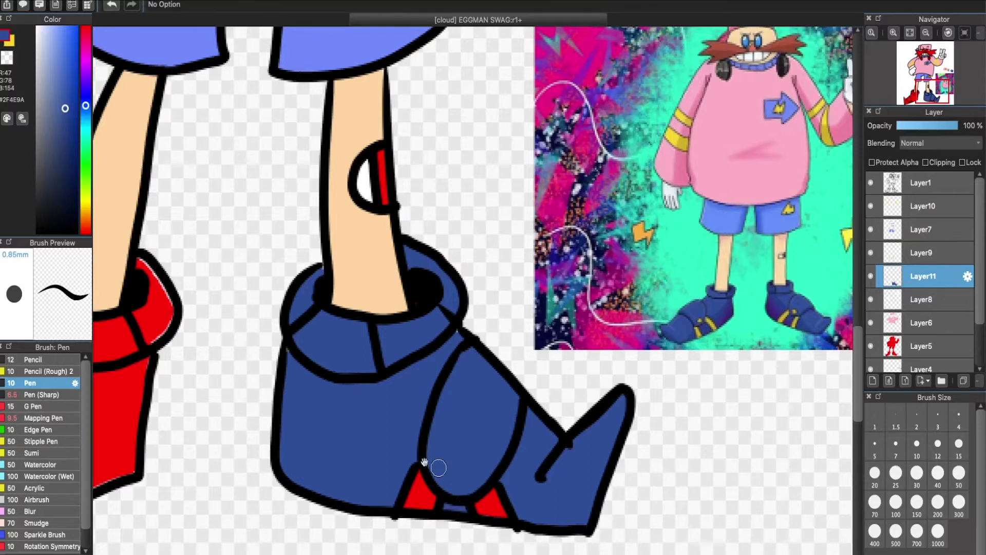
Step: Fill the other shoe's toe, body and cuff with dark blue, leaving its sole stripes uncoloured
scroll(437, 466, "left", 5)
left_click(243, 415)
left_click(314, 424)
left_click(442, 366)
left_click(416, 249)
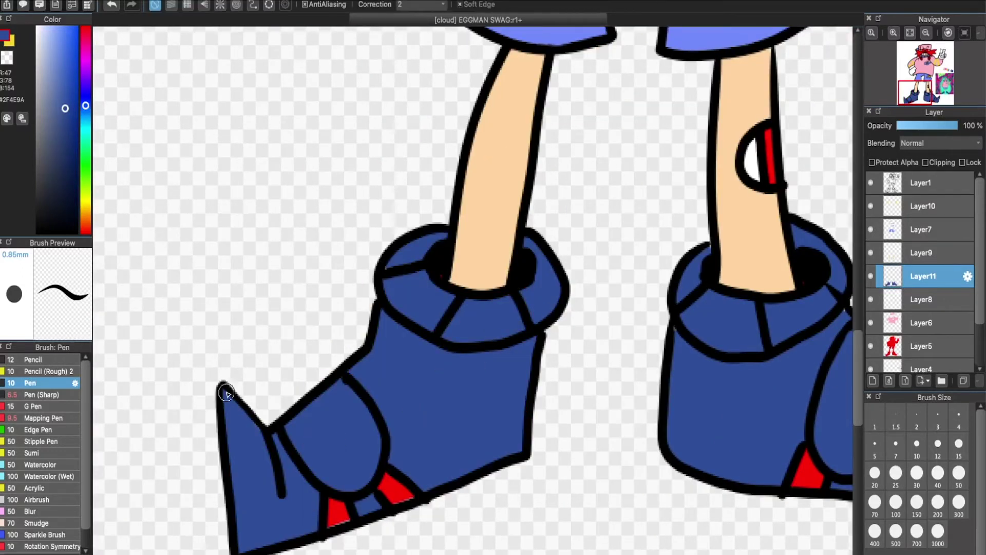
Step: Make Layer10 active and sample the yellow used for the outfit's accents
key("h")
left_click_drag(624, 426, 436, 349)
left_click(870, 252)
left_click(870, 252)
left_click(924, 206)
scroll(472, 257, "right", 7)
scroll(473, 257, "up", 7)
key("i")
left_click(629, 113)
scroll(477, 177, "up", 5)
scroll(477, 177, "left", 2)
left_click(493, 248)
Step: Fill the sole stripes of both shoes with yellow and paint a yellow dot on each shoe's middle section
key("h")
scroll(469, 324, "down", 10)
scroll(469, 325, "left", 4)
scroll(469, 324, "down", 3)
key("g")
left_click(529, 406)
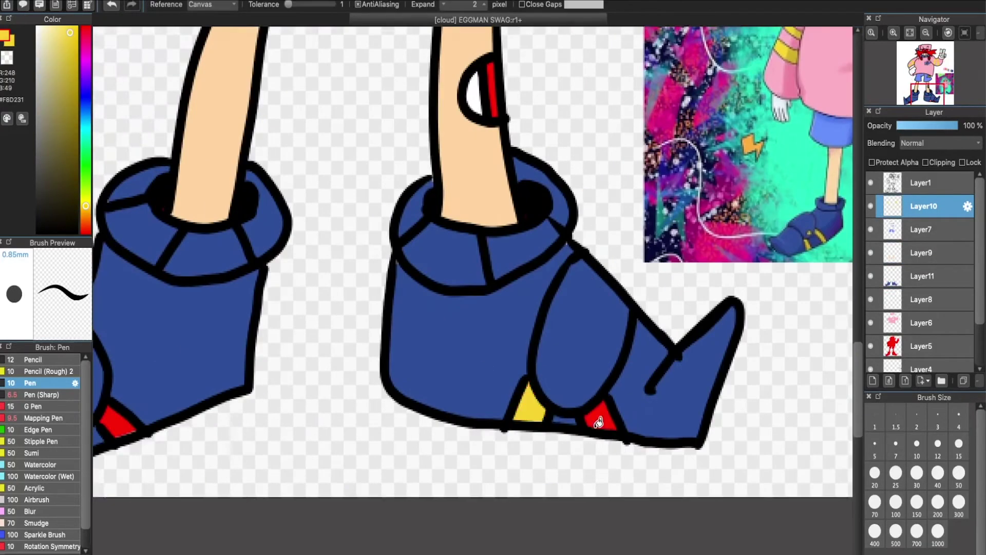
left_click(591, 414)
scroll(462, 309, "left", 4)
left_click(309, 405)
key("b")
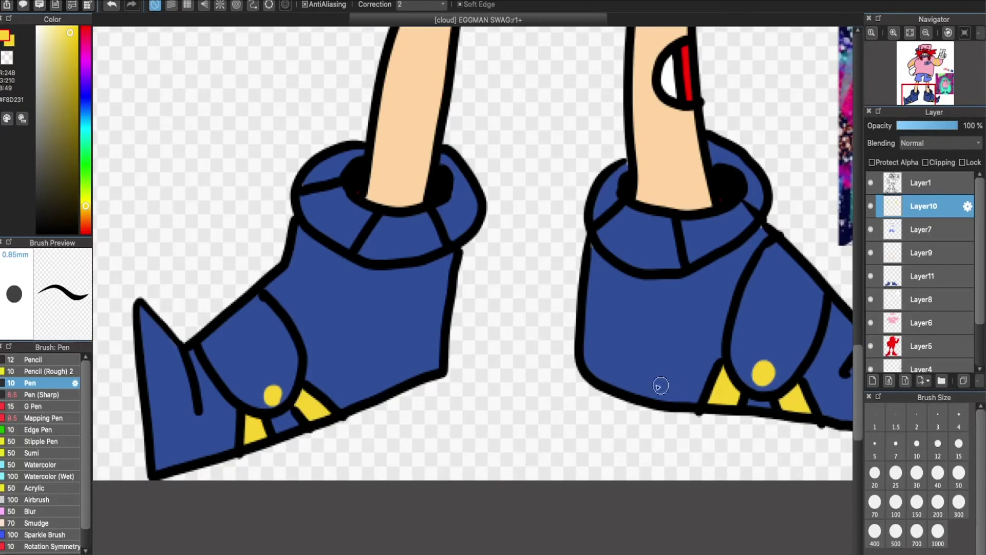
Step: Add a new layer below the line art and fill the moustache with reddish brown #A95540
scroll(508, 374, "up", 7)
scroll(509, 375, "right", 7)
scroll(459, 395, "up", 5)
scroll(458, 395, "left", 7)
key("g")
left_click(334, 267)
key("h")
scroll(596, 462, "down", 8)
scroll(596, 462, "right", 5)
scroll(596, 463, "up", 6)
scroll(596, 462, "left", 3)
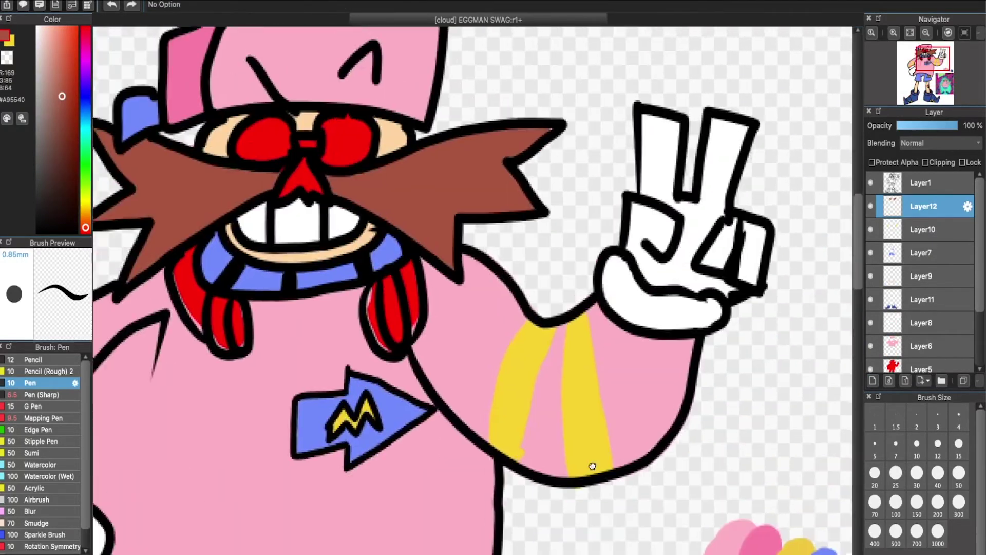
Step: Pick the shorts' layer and light blue, and paint the bandage's remaining red strip with it
scroll(598, 471, "down", 6)
scroll(598, 472, "right", 5)
left_click(406, 391, "ctrl")
left_click(405, 390, "alt")
key("b")
left_click_drag(399, 406, 393, 358)
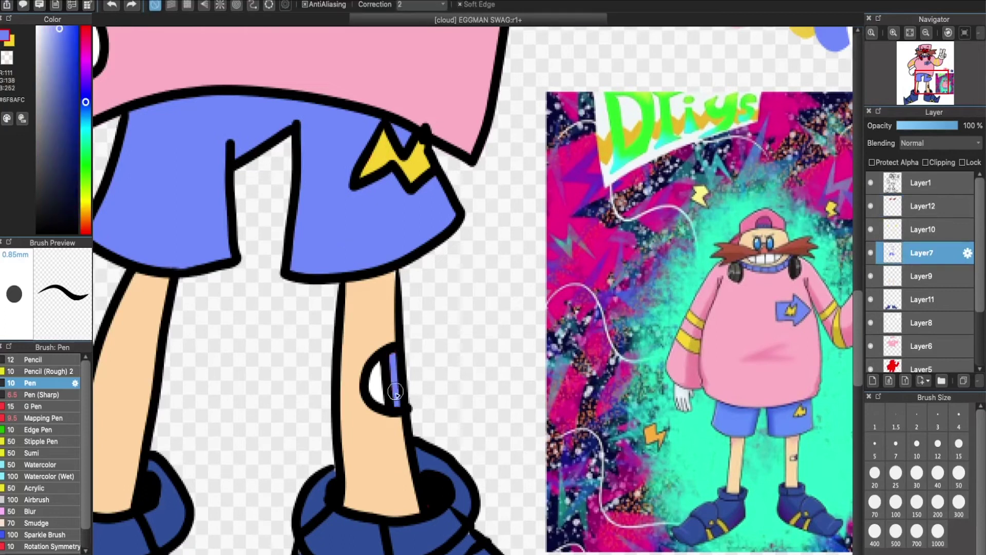
Step: Add a new layer above Layer7 and fill both glasses lenses with blue #4C94E5
left_click(872, 381)
scroll(502, 275, "up", 8)
scroll(503, 276, "left", 5)
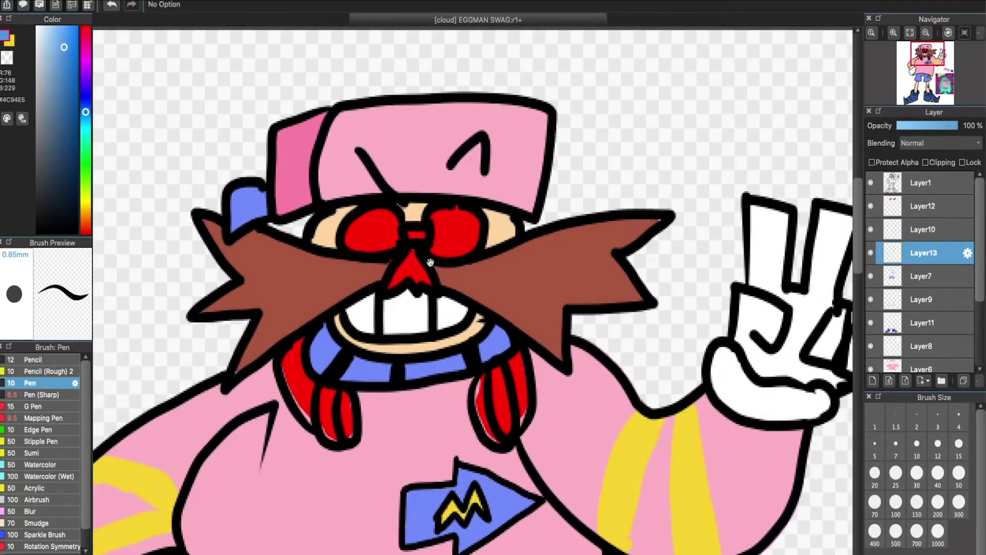
key("g")
left_click(406, 245)
Step: Move Layer8 above Layer10 and paint a white highlight on each lens
left_click_drag(895, 346, 895, 230)
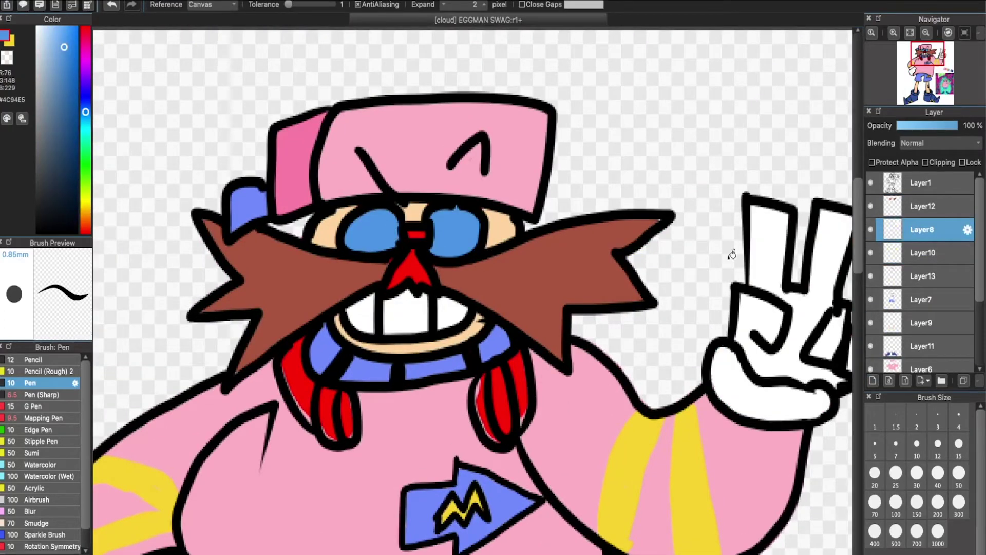
left_click(441, 224, "alt")
key("b")
scroll(578, 267, "down", 5)
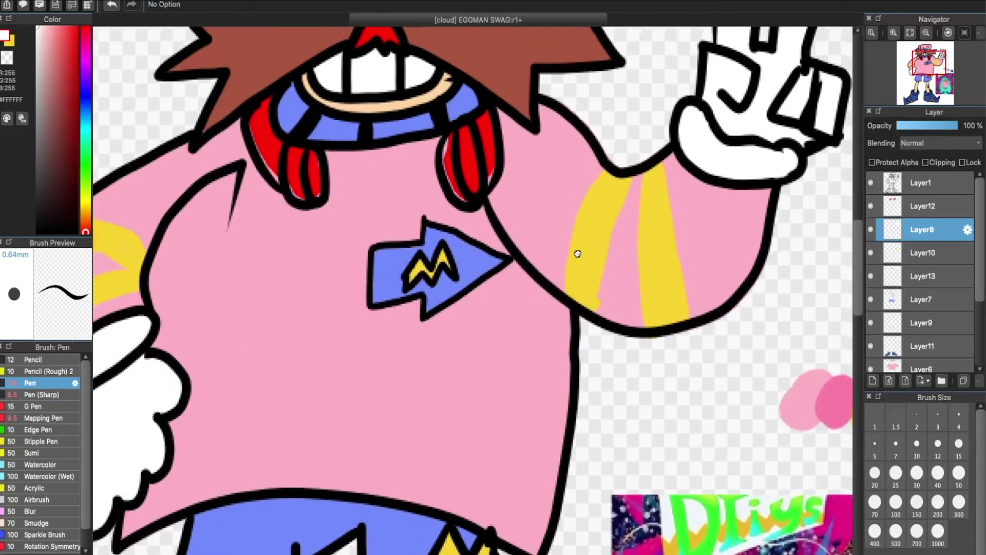
Step: Sample the yellow and clean up the stripe edges on the raised arm's sleeve
left_click(697, 161, "alt")
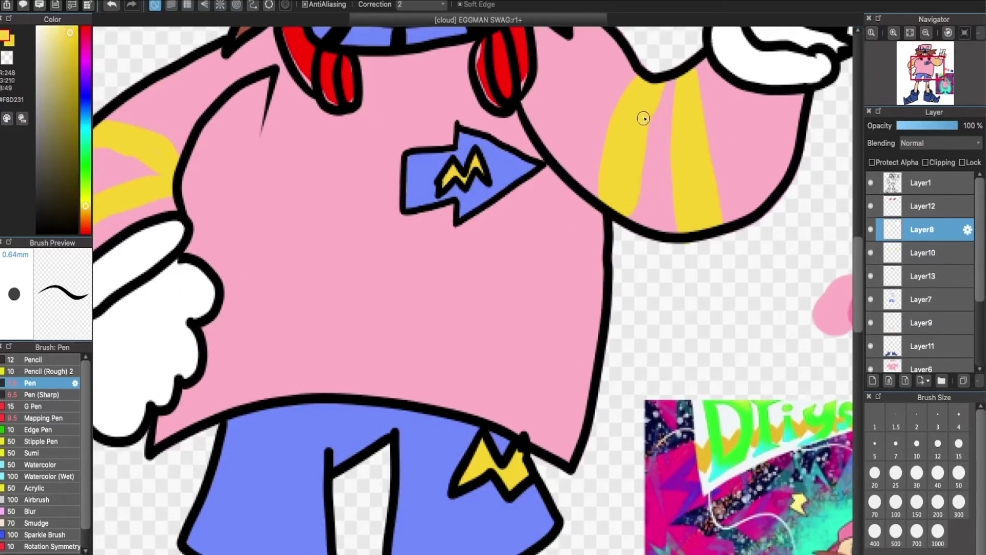
scroll(665, 275, "up", 5)
left_click(626, 268, "ctrl")
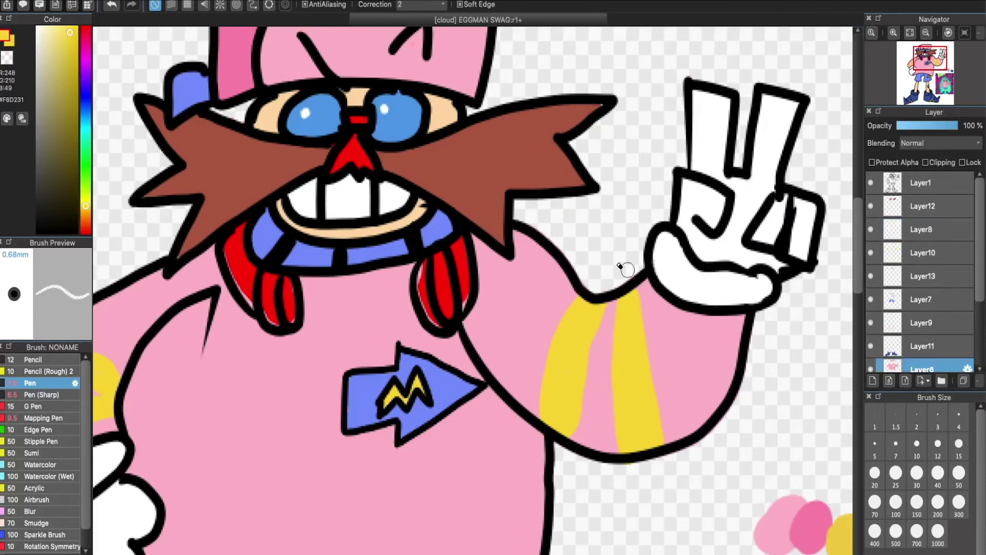
Step: Sample the nose colour from the reference picture and fill the nose with #F1765A on a new layer above Layer6
scroll(909, 341, "down", 2)
scroll(671, 462, "down", 5)
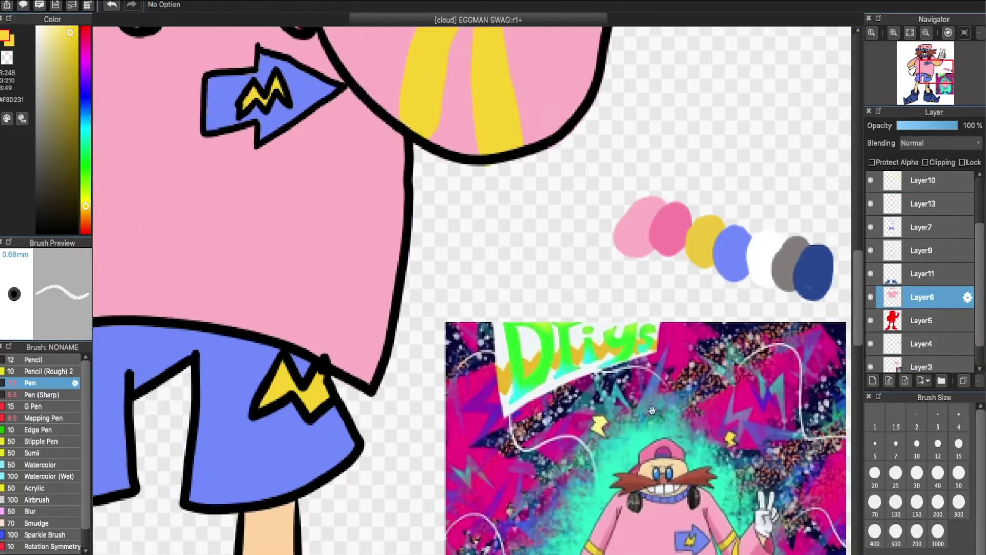
left_click(671, 462, "alt")
left_click(670, 470, "alt")
key("g")
key("ctrl+shift+n")
scroll(577, 286, "up", 4)
scroll(576, 286, "left", 3)
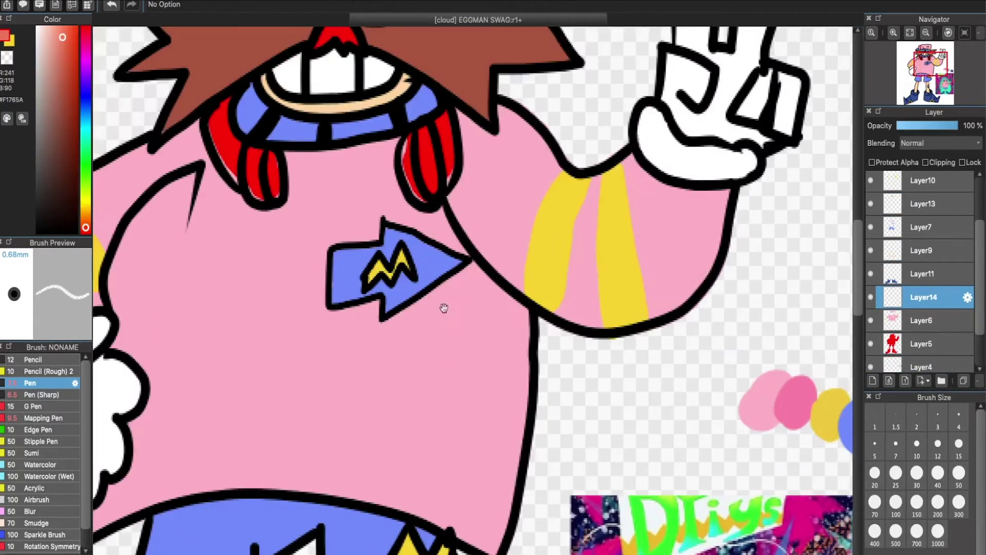
Step: Sample a grey and colour both sides of the headphones with #837C7C on a new layer
scroll(530, 270, "down", 2)
scroll(529, 270, "right", 4)
left_click(700, 344, "alt")
key("ctrl+shift+n")
scroll(448, 366, "up", 4)
scroll(447, 366, "left", 4)
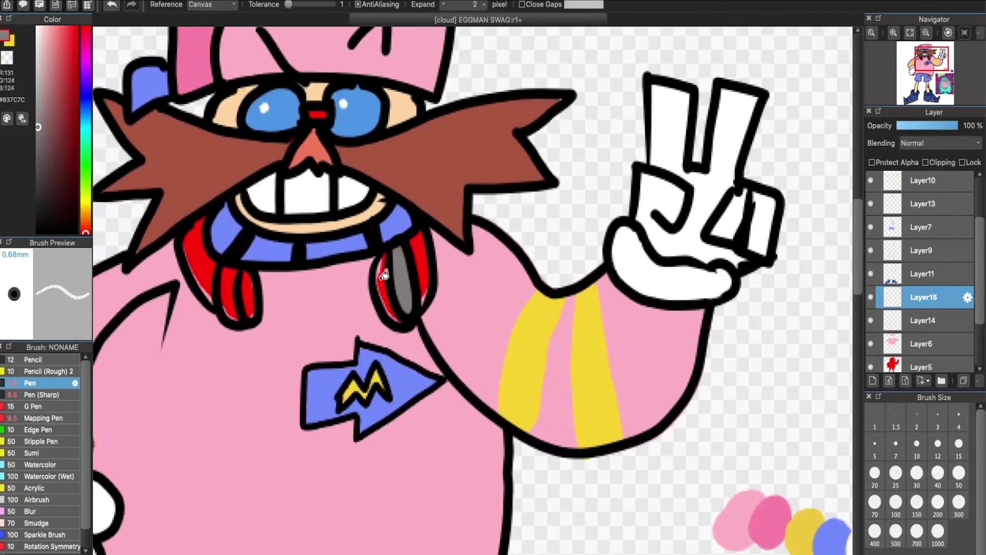
left_click(393, 298)
key("b")
left_click_drag(218, 283, 227, 305)
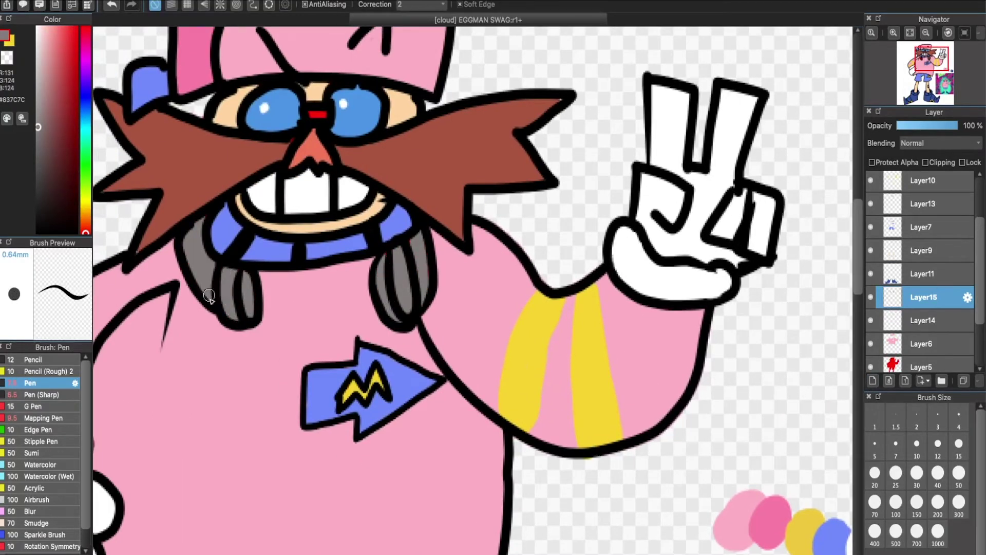
Step: Add a layer clipped to the headphones, paint the ear pads dark grey #444444 and merge it down
left_click(872, 381)
key("ctrl+alt+g")
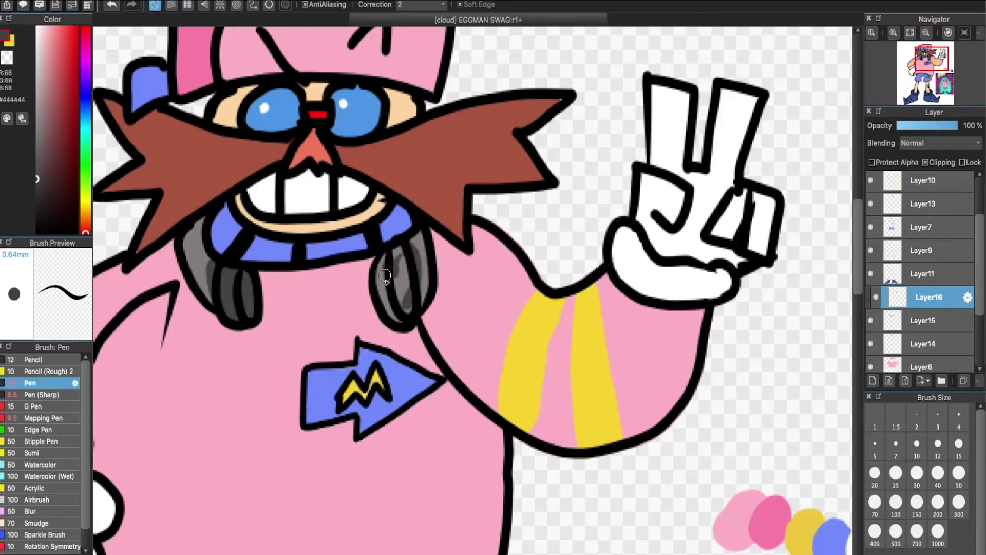
left_click_drag(386, 276, 388, 258)
mouse_move(312, 340)
left_mouse_down()
mouse_move(396, 266)
mouse_move(437, 180)
left_mouse_up()
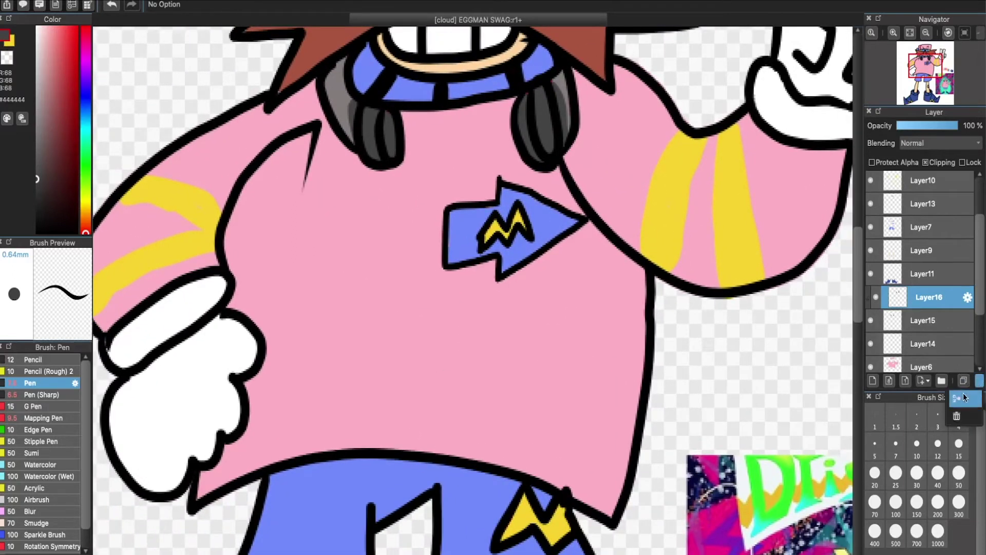
Step: On Layer10, sample the yellow and touch up the stripes on the lowered arm's sleeve
scroll(929, 247, "up", 3)
left_click(925, 240)
left_click(194, 188, "alt")
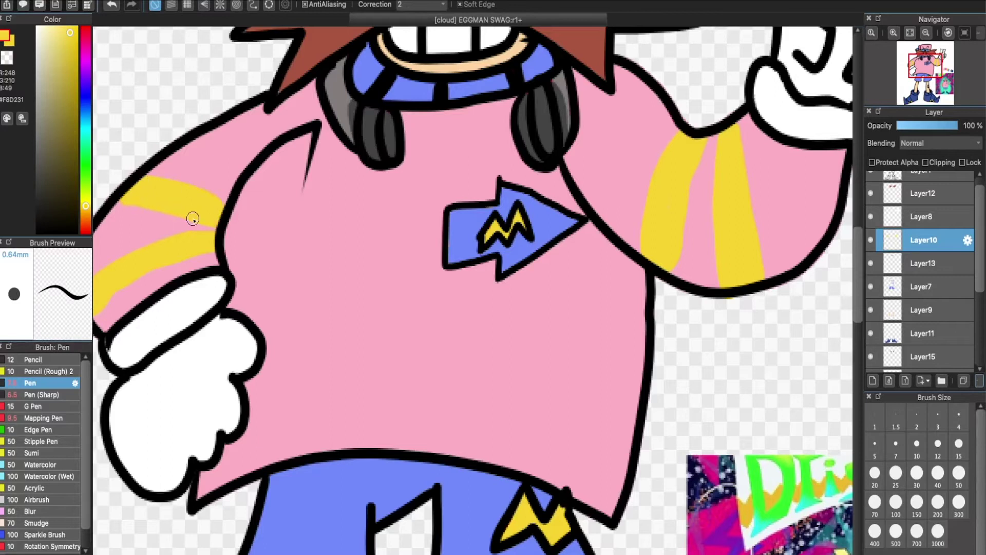
scroll(434, 344, "down", 5)
scroll(544, 353, "up", 3)
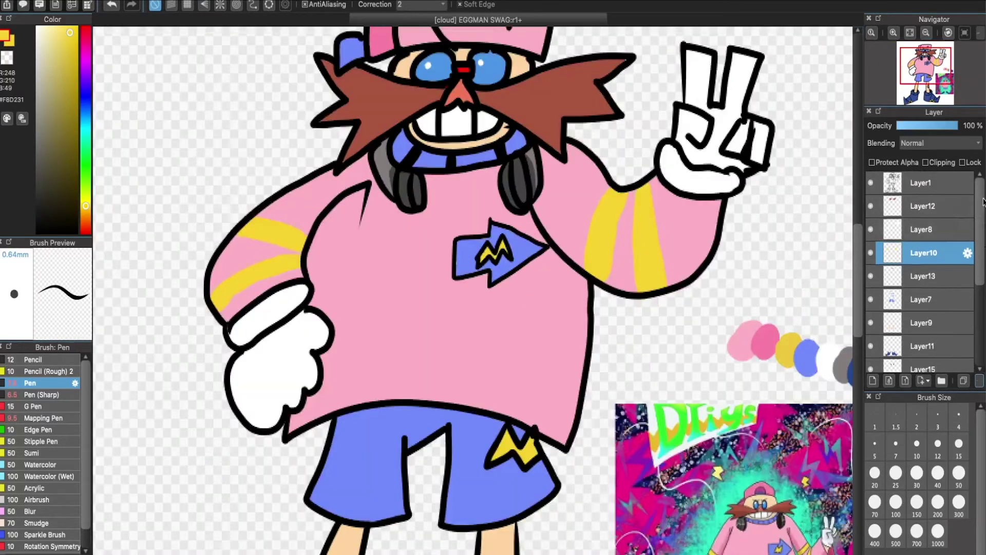
Step: Fill the glasses' bridge with black on the line-art layer and clear the red base from Layer5
key("g")
scroll(369, 454, "up", 5)
scroll(368, 454, "up", 5)
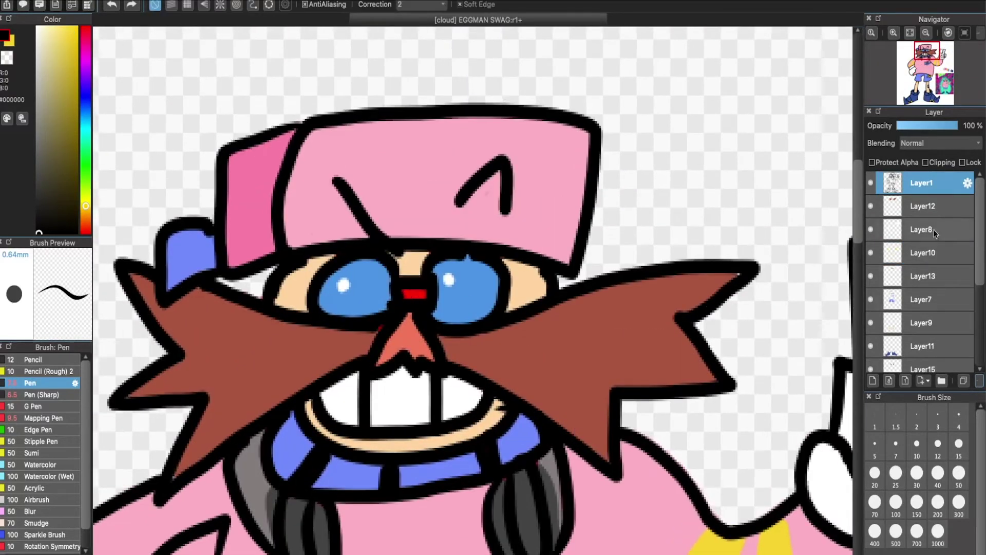
scroll(920, 301, "down", 3)
left_click(920, 298)
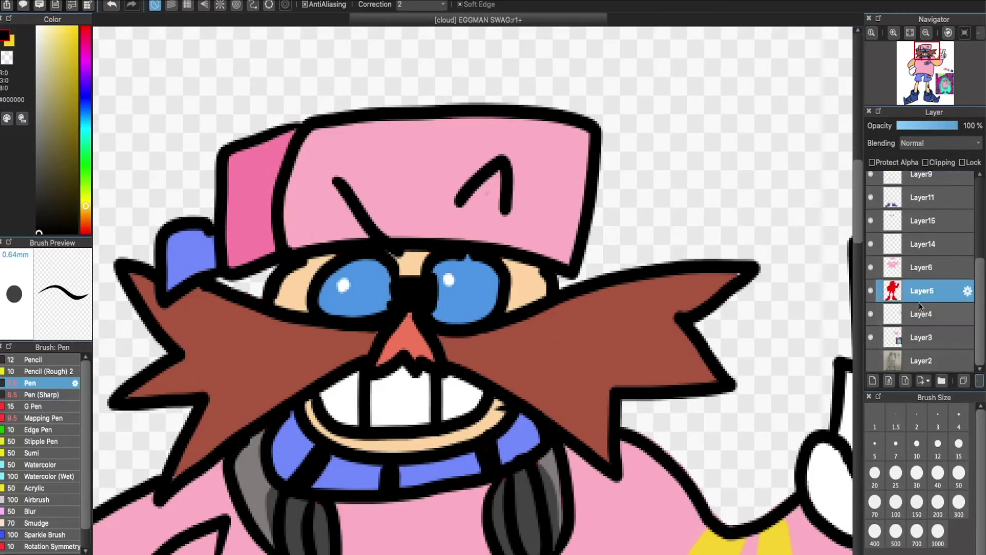
scroll(538, 348, "down", 10)
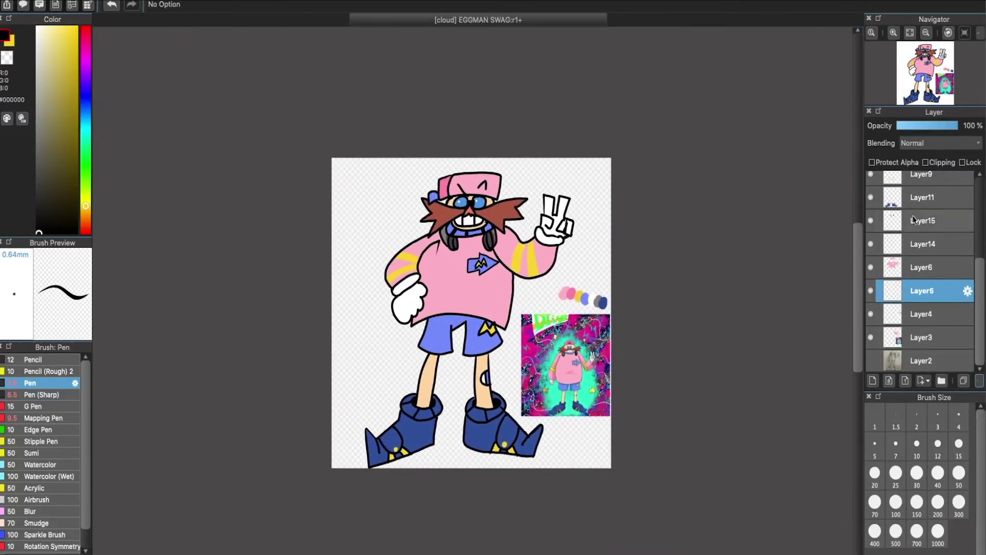
Step: Add a layer clipped to Layer11 and shade the lower parts of both shoes with purple-blue #412F9A
key("ctrl+shift+n")
left_click(429, 429, "alt")
left_click_drag(385, 444, 431, 436)
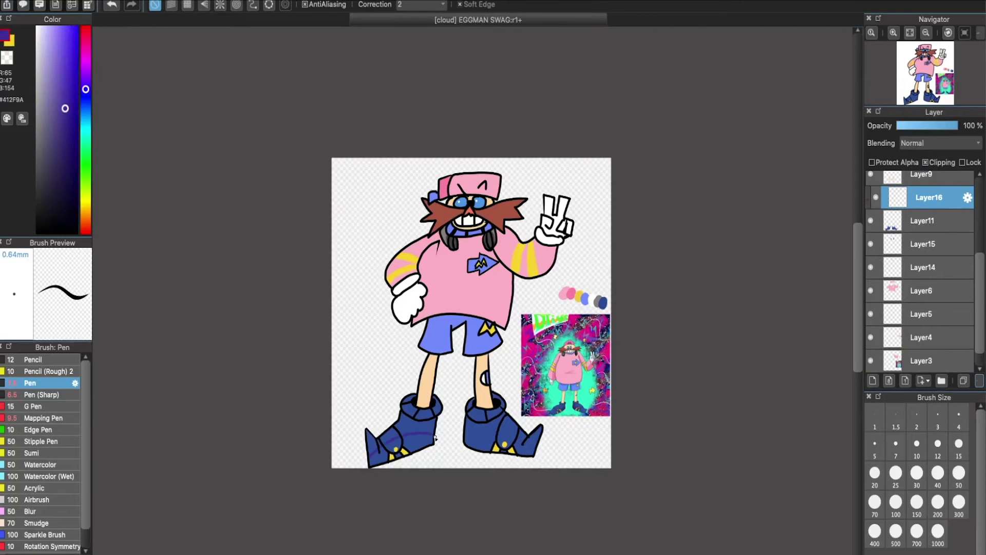
key("g")
left_click(479, 450)
key("b")
scroll(463, 281, "up", 5)
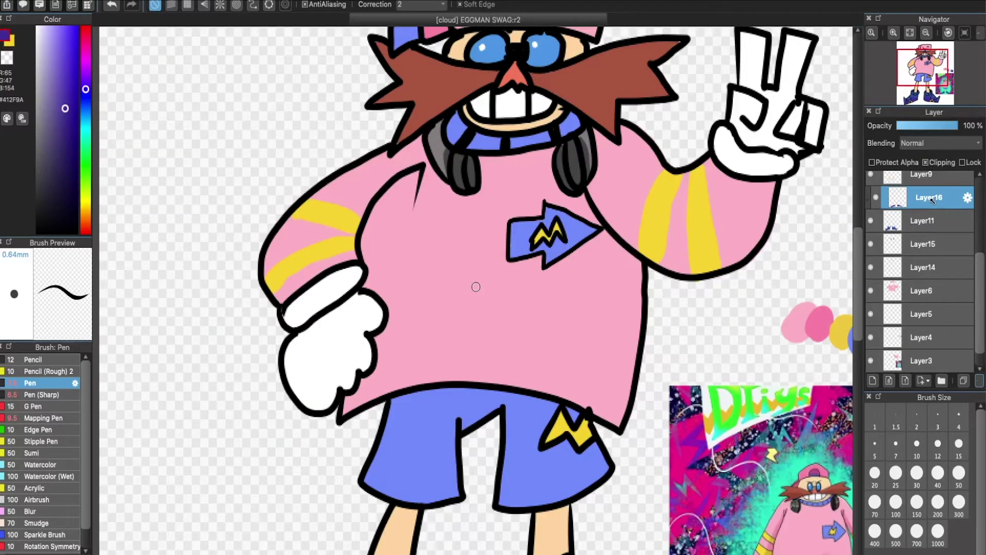
Step: Set the shoe shading layer to Multiply blending at 18% opacity
left_click(974, 145)
left_click(922, 154)
left_click(946, 144)
left_click(945, 151)
left_click(910, 126)
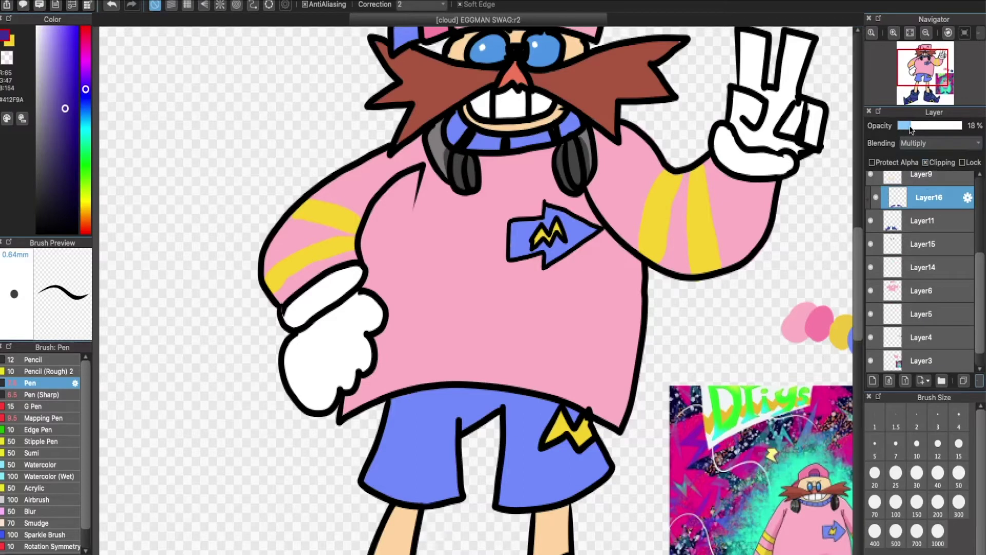
Step: Add a layer clipped to Layer6 and airbrush a red #FF0000 crease across the sweater's belly
left_click(919, 290)
left_click(873, 381)
left_click(926, 162)
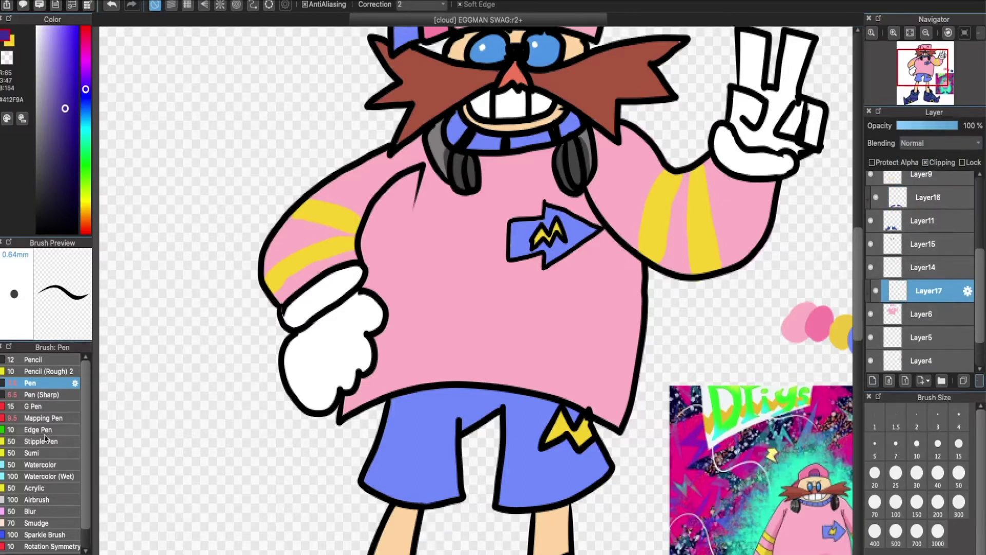
left_click(37, 499)
left_click_drag(447, 319, 557, 321)
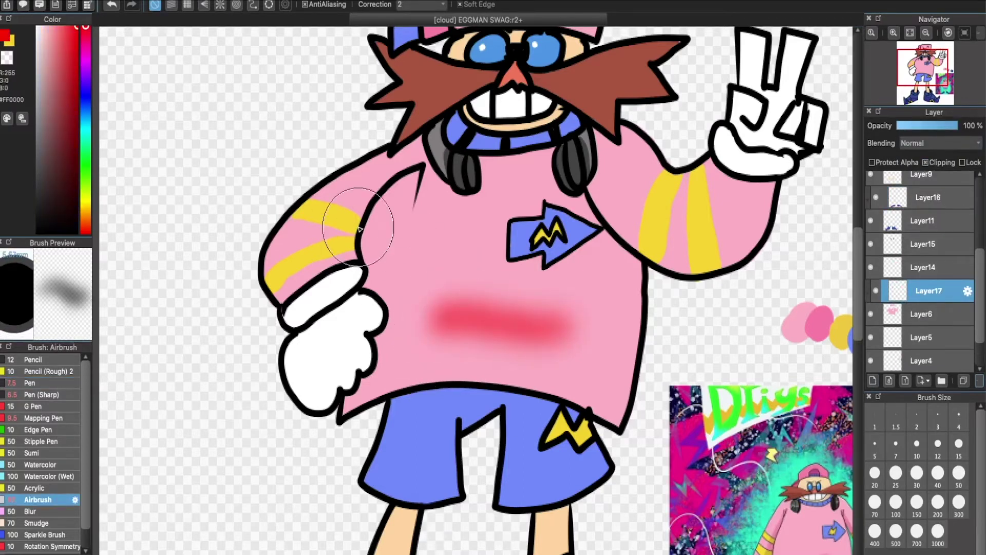
Step: Reduce the airbrush size and add red shading along the edges of both sleeves
key("bracketleft")
key("bracketleft")
key("bracketleft")
left_click_drag(416, 163, 356, 220)
mouse_move(603, 227)
left_mouse_down()
mouse_move(689, 262)
mouse_move(761, 216)
mouse_move(612, 206)
left_mouse_up()
Step: Set the sweater shading layer to Overlay at 51% opacity and strengthen the belly crease with another airbrush stroke
left_click(957, 142)
left_click(940, 237)
left_click(956, 142)
left_click(940, 250)
left_click_drag(948, 126, 922, 129)
scroll(873, 221, "up", 3)
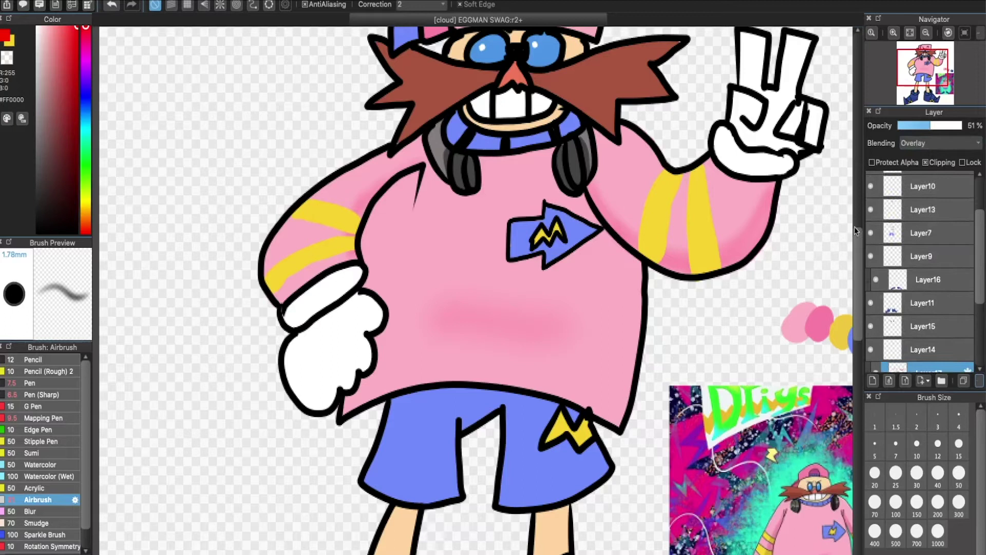
left_click_drag(462, 317, 520, 316)
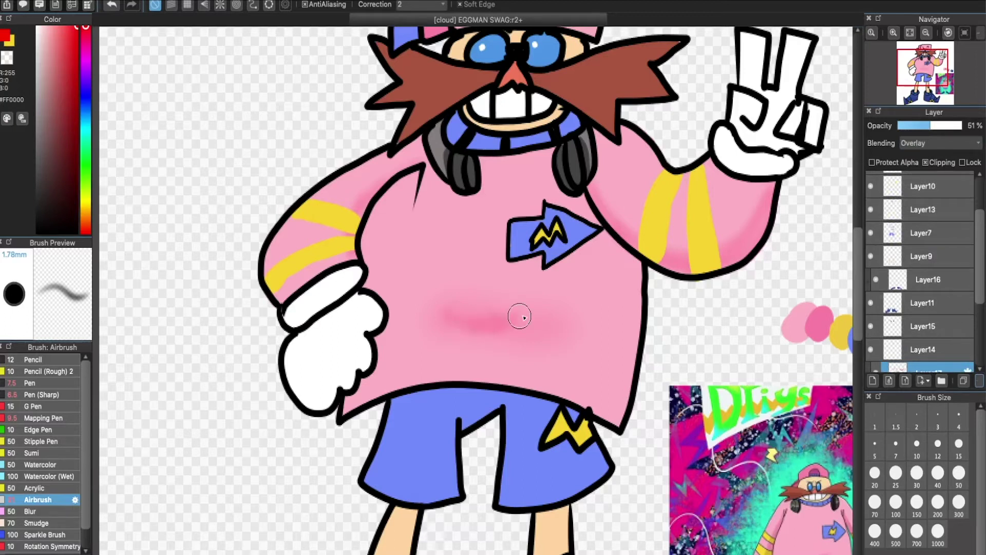
Step: Add a layer clipped to Layer13 and airbrush darker blue #4C6FE5 shading onto both glasses lenses
left_click(922, 210)
left_click(872, 381)
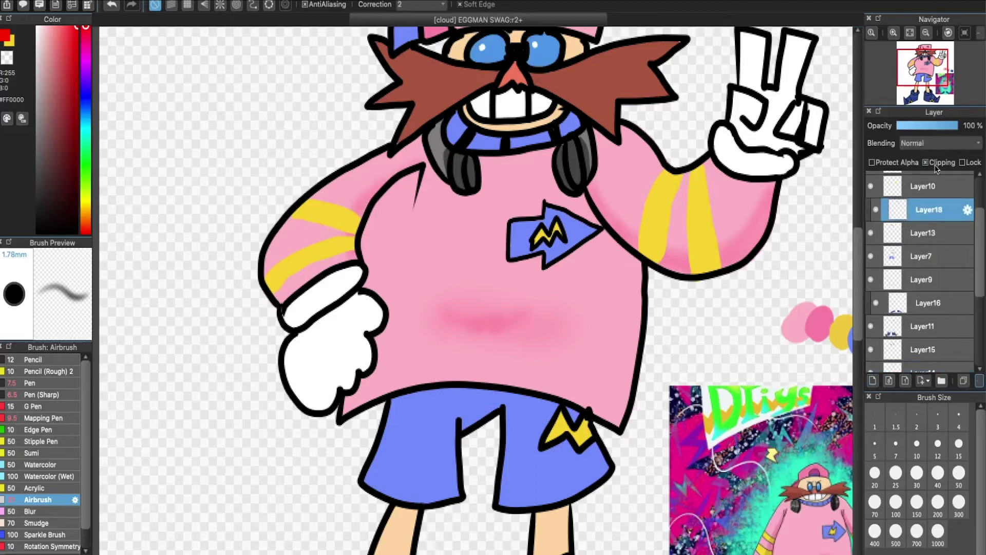
scroll(919, 257, "up", 2)
left_click(497, 46, "alt")
left_click(475, 54, "alt")
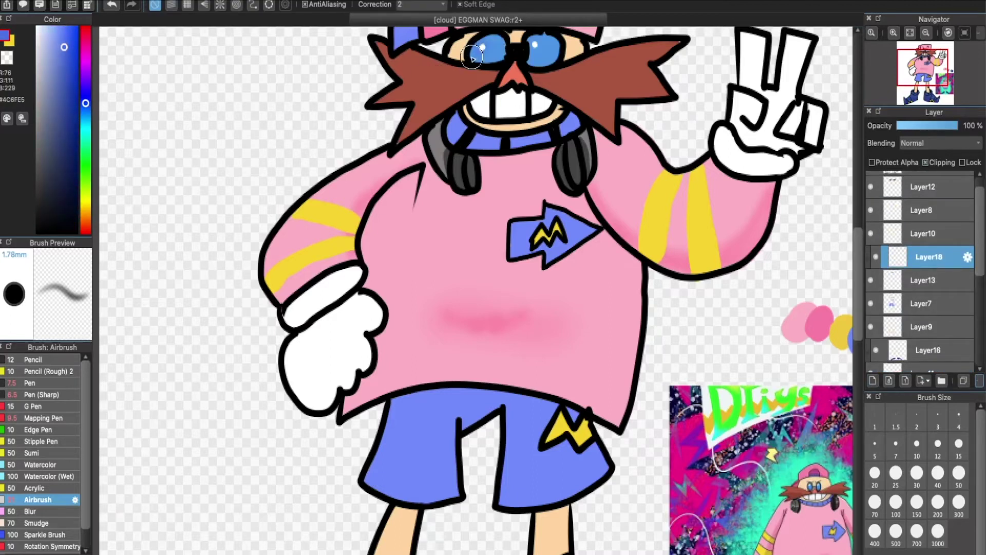
scroll(979, 236, "down", 3)
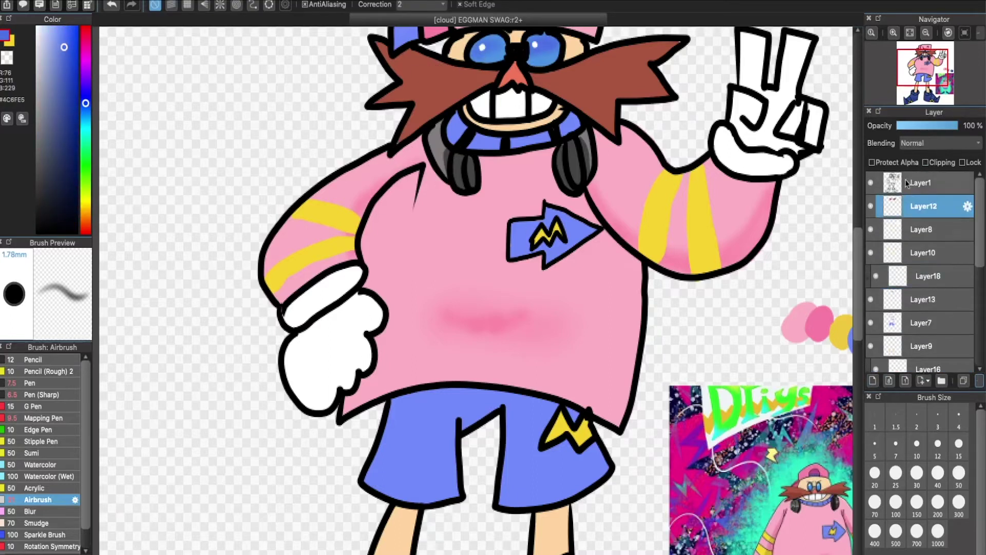
Step: Add a layer clipped to Layer9 and airbrush red shadows on both legs just below the shorts
left_click(870, 262)
key("ctrl+shift+n")
left_click(926, 162)
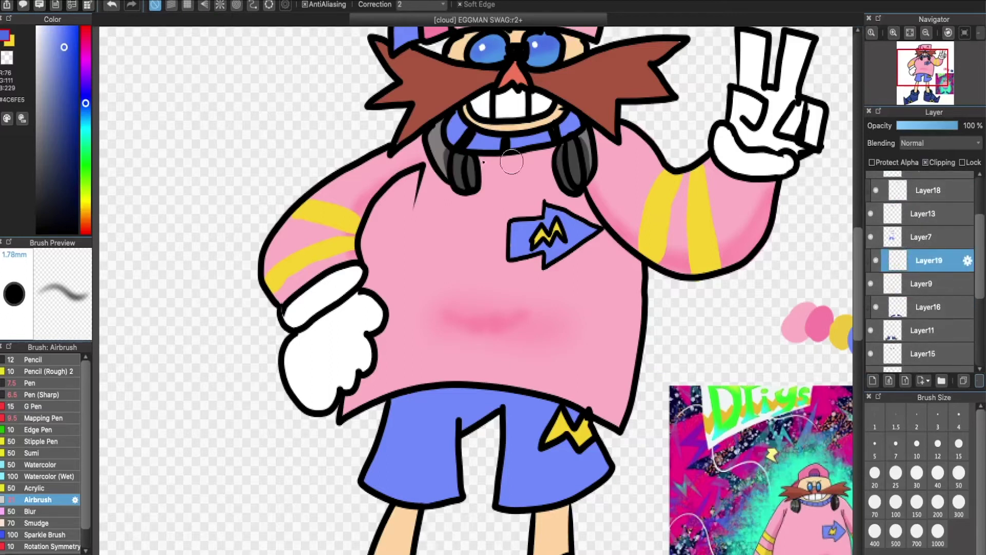
scroll(511, 375, "down", 10)
left_click_drag(436, 294, 406, 296)
mouse_move(552, 290)
left_mouse_down()
mouse_move(586, 306)
mouse_move(602, 300)
left_mouse_up()
Step: Set the leg shading layer to Multiply blending at 20% opacity
left_click(940, 143)
left_click(920, 174)
left_click(910, 126)
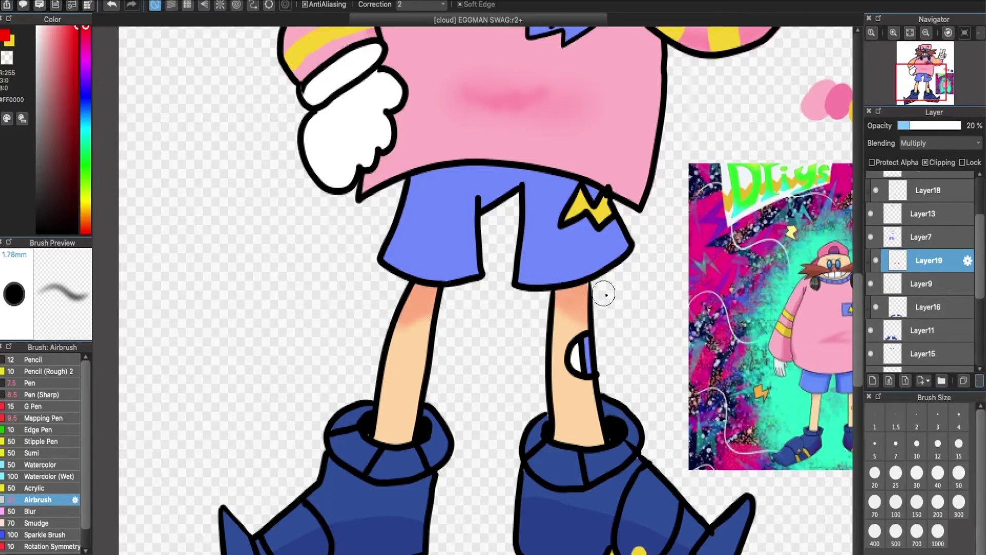
key("alt+Down")
left_click(456, 384, "alt")
key("alt+Up")
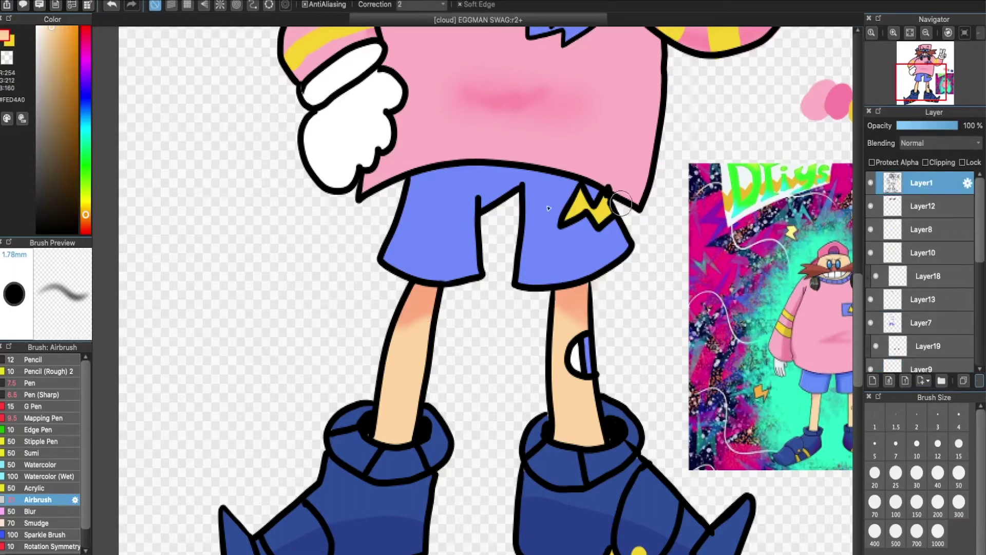
left_click(72, 406)
Step: Add a layer clipped to Layer7 and airbrush a blue #0031FF shadow along the shorts beneath the sweater's hem
left_click(920, 323)
left_click(872, 380)
left_click(926, 162)
left_click(424, 264, "alt")
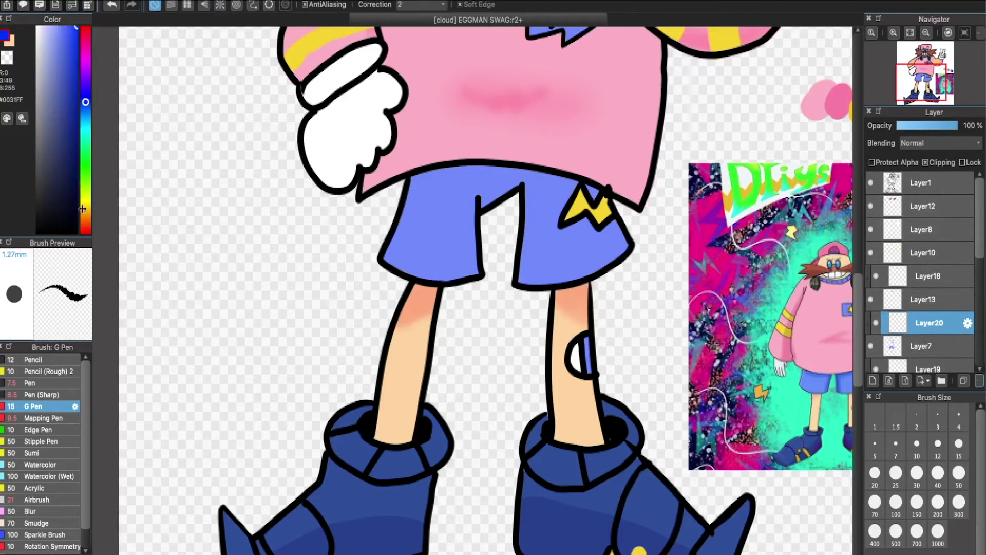
left_click(53, 500)
left_click_drag(426, 198, 617, 175)
Step: Set the shorts shading layer to Burn blending at 20% opacity
left_click(940, 143)
left_click(920, 176)
left_click_drag(956, 125, 909, 126)
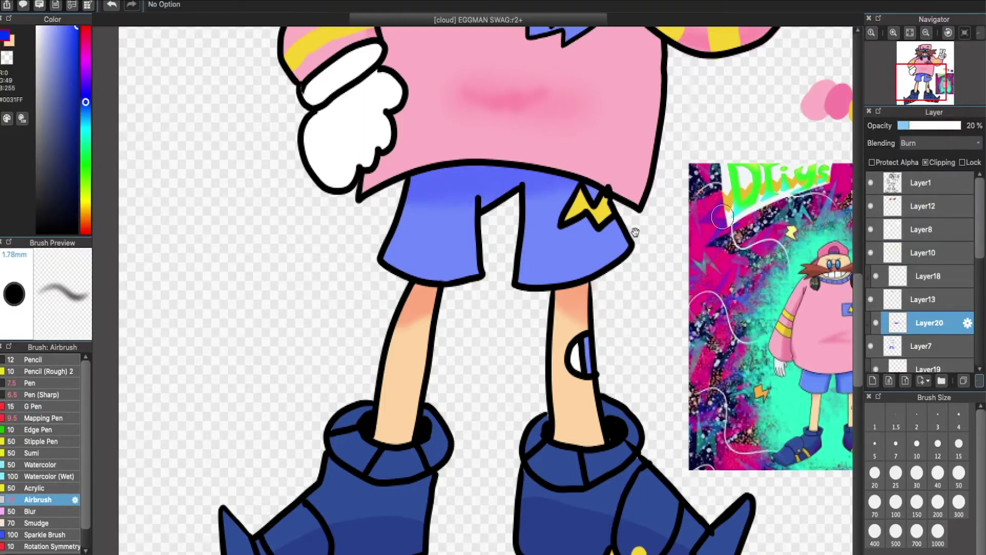
Step: Add a layer clipped to Layer8 and airbrush a purple #7632F1 shadow across the folded fingers of the raised glove
scroll(483, 288, "up", 5)
left_click(872, 380)
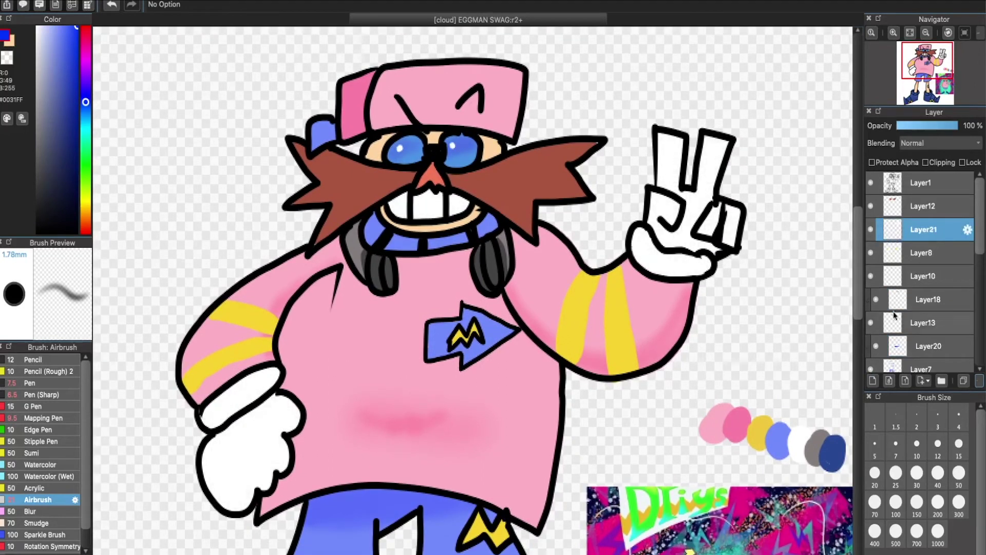
left_click(925, 163)
left_click(68, 37)
left_click(82, 83)
mouse_move(651, 198)
left_mouse_down()
mouse_move(712, 201)
mouse_move(647, 194)
left_mouse_up()
Step: Set the glove shading layer to Multiply blending at 22% opacity and airbrush matching shadows on the lowered glove
left_click(940, 143)
left_click(940, 153)
left_click_drag(953, 125, 912, 126)
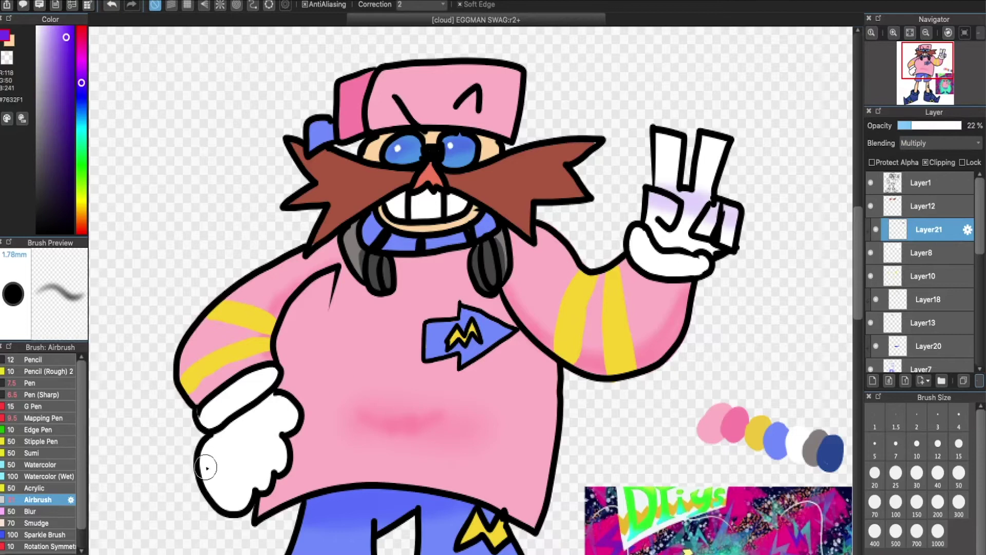
mouse_move(215, 494)
left_mouse_down()
mouse_move(249, 492)
mouse_move(293, 414)
left_mouse_up()
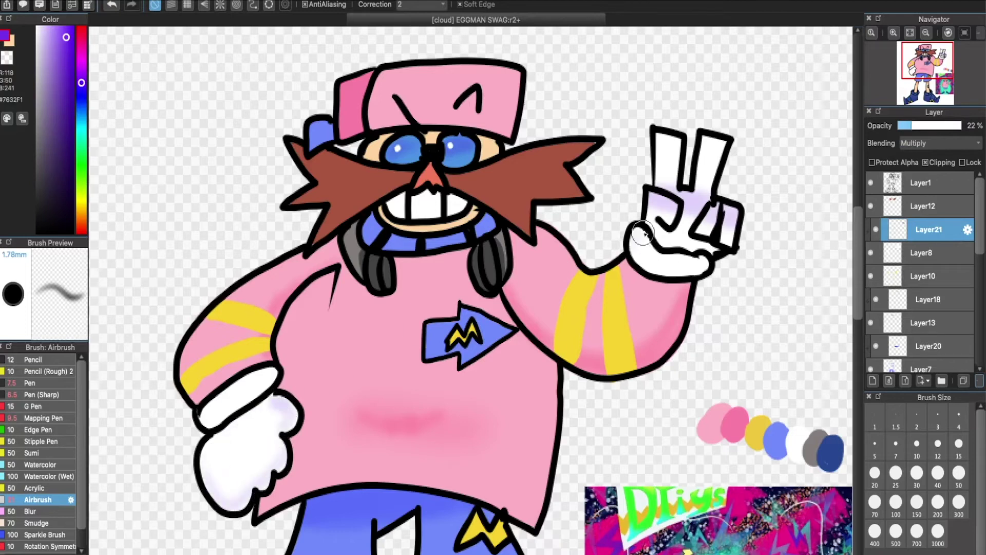
Step: Add a layer clipped to Layer12, airbrush red #FF0000 shading across the moustache, and set it to Burn blending at 26% opacity
left_click(919, 205)
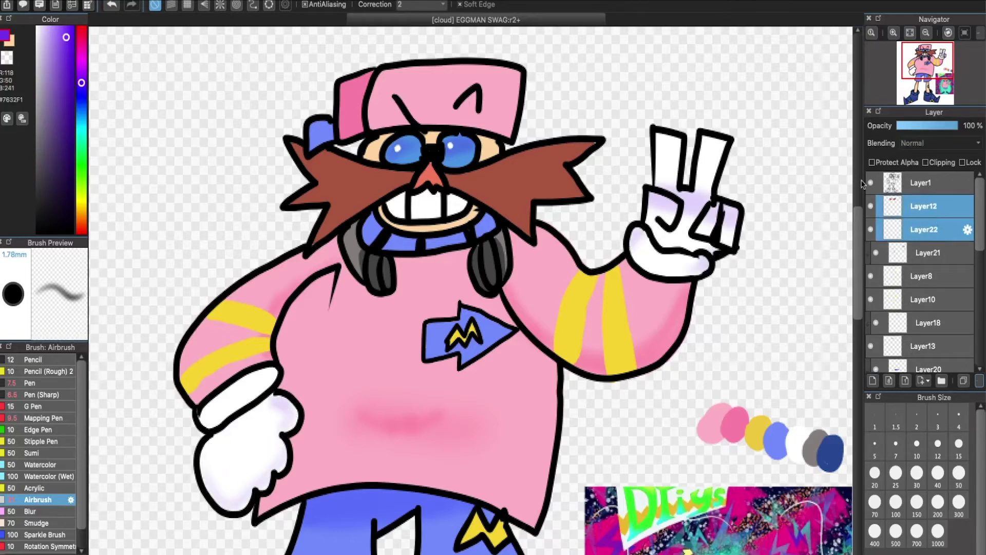
key("ctrl+shift+n")
left_click(926, 162)
left_click_drag(80, 45, 82, 26)
mouse_move(284, 204)
left_mouse_down()
mouse_move(359, 203)
mouse_move(393, 185)
mouse_move(513, 186)
mouse_move(586, 200)
left_mouse_up()
left_click(948, 144)
left_click(951, 152)
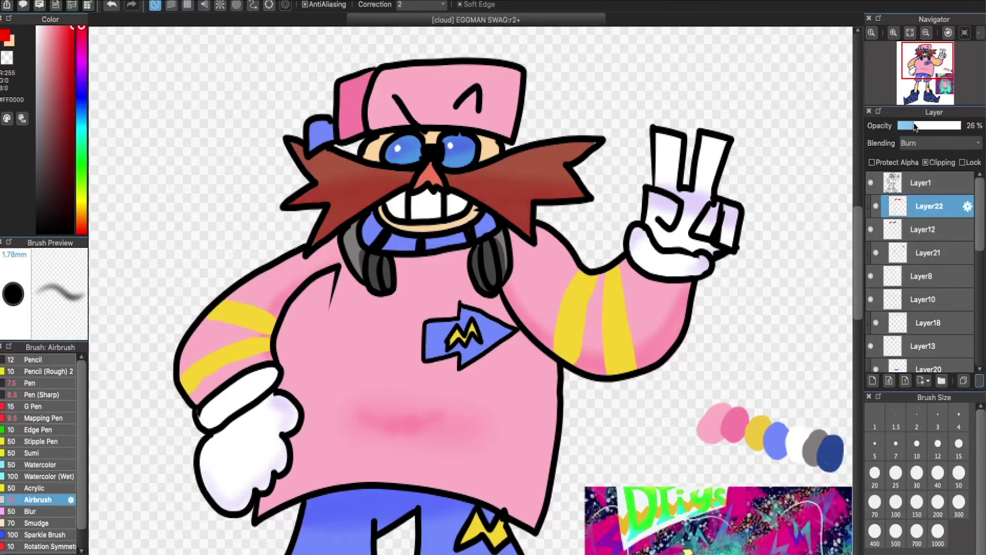
Step: Touch up the moustache's flat colour on Layer12 using Pen (Sharp) in the sampled brown #A95540, then reselect its shading layer
left_click(924, 229)
left_click(600, 142, "alt")
left_click(43, 418)
left_click(42, 395)
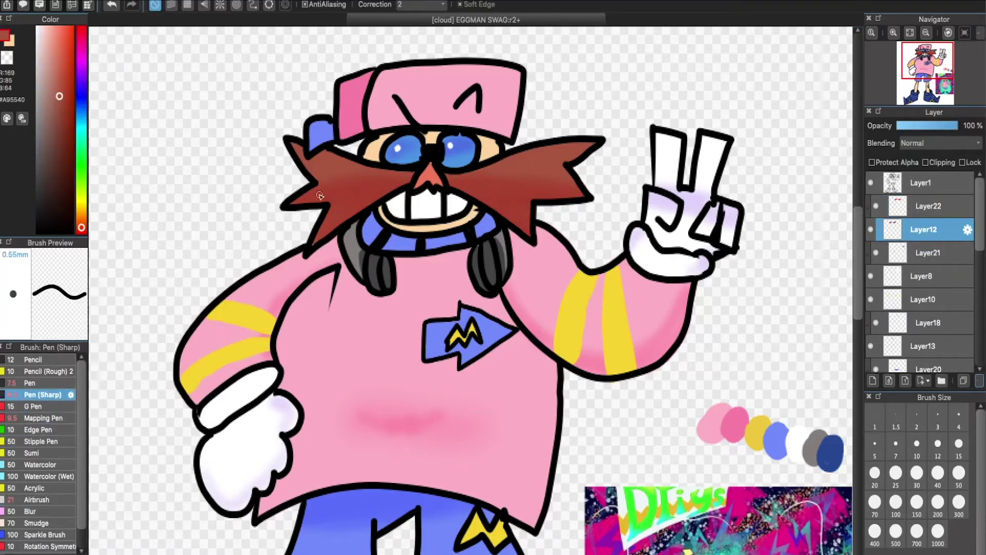
left_click(324, 239, "alt")
left_click(929, 206)
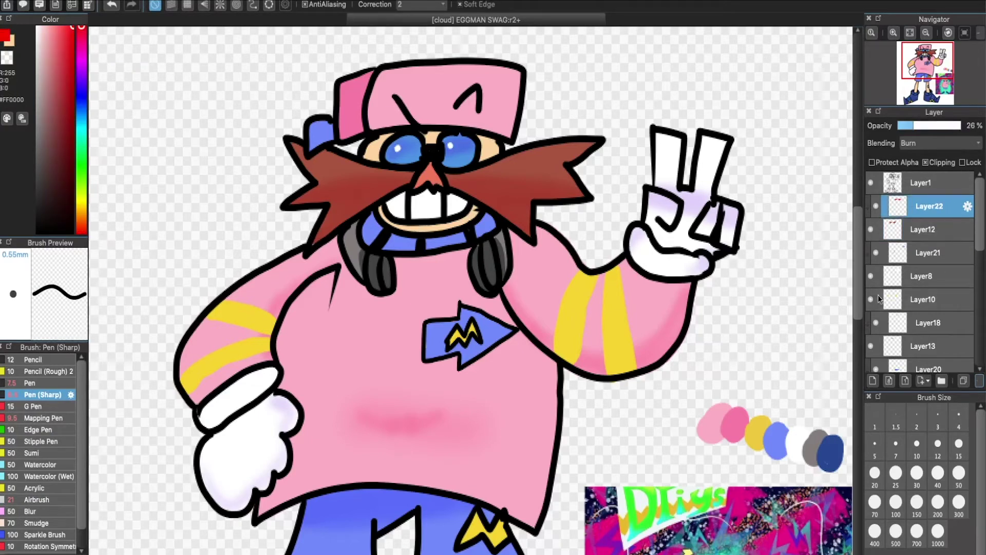
Step: Add a layer clipped to Layer15, airbrush white #FFFFFF highlights on the headphones, and set the layer's opacity to 49%
scroll(925, 273, "down", 5)
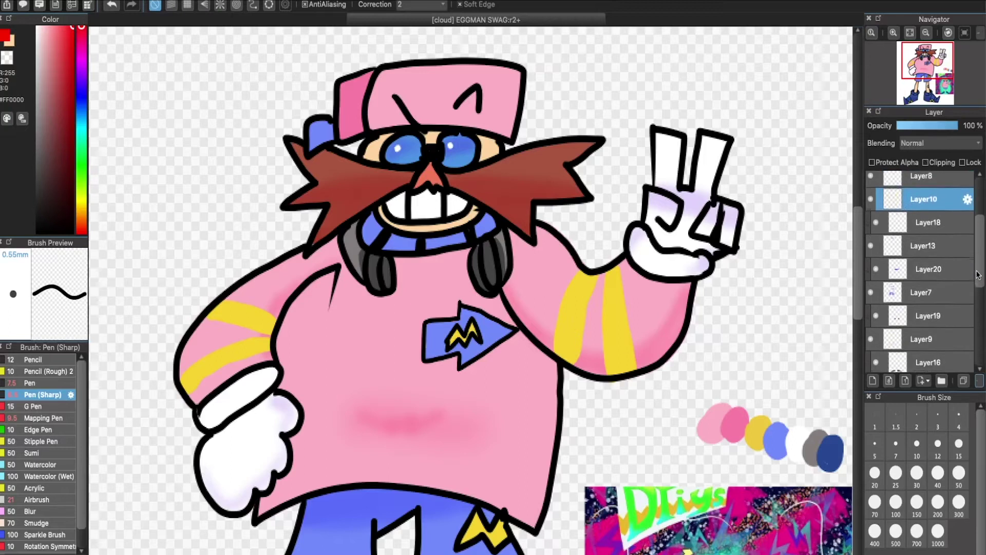
left_click(889, 318)
left_click(926, 163)
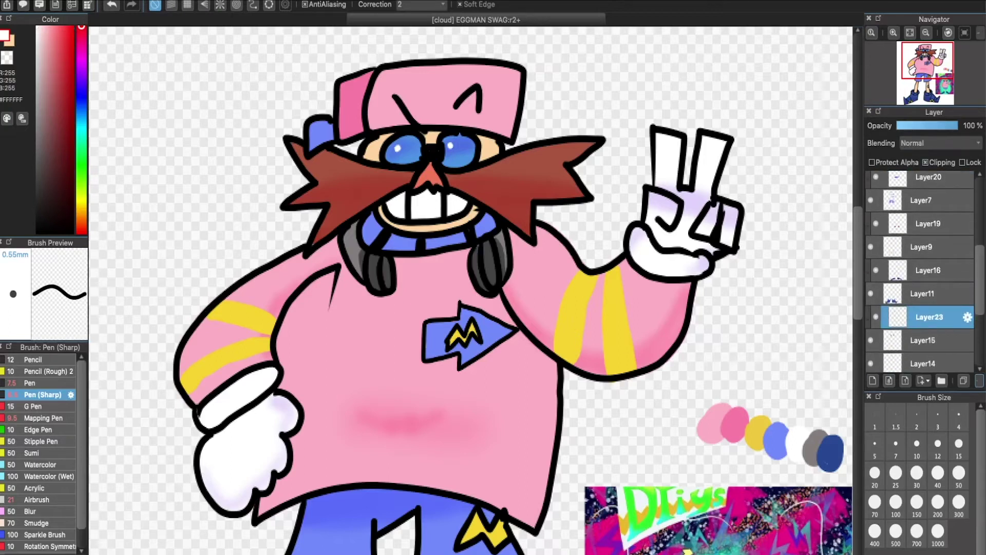
left_click(38, 500)
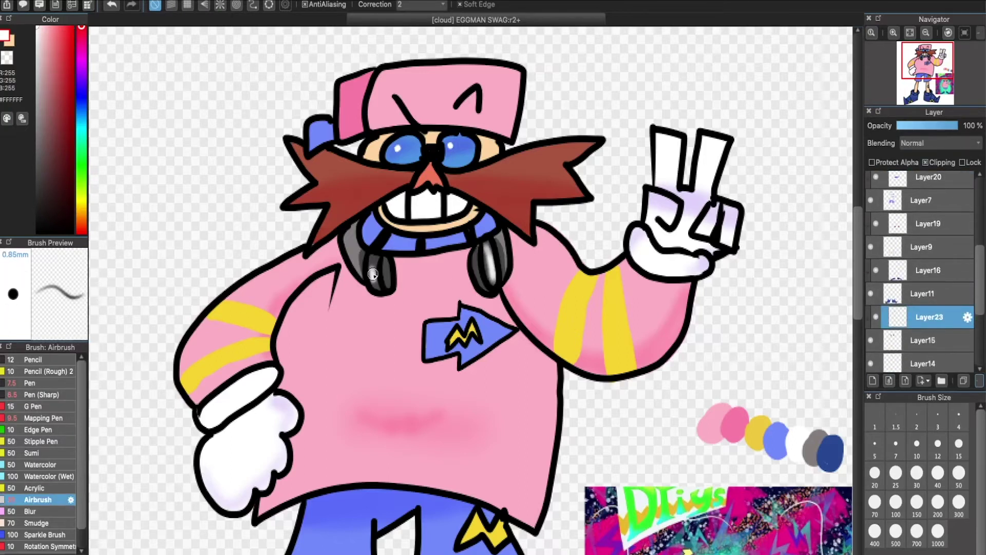
scroll(872, 279, "up", 1)
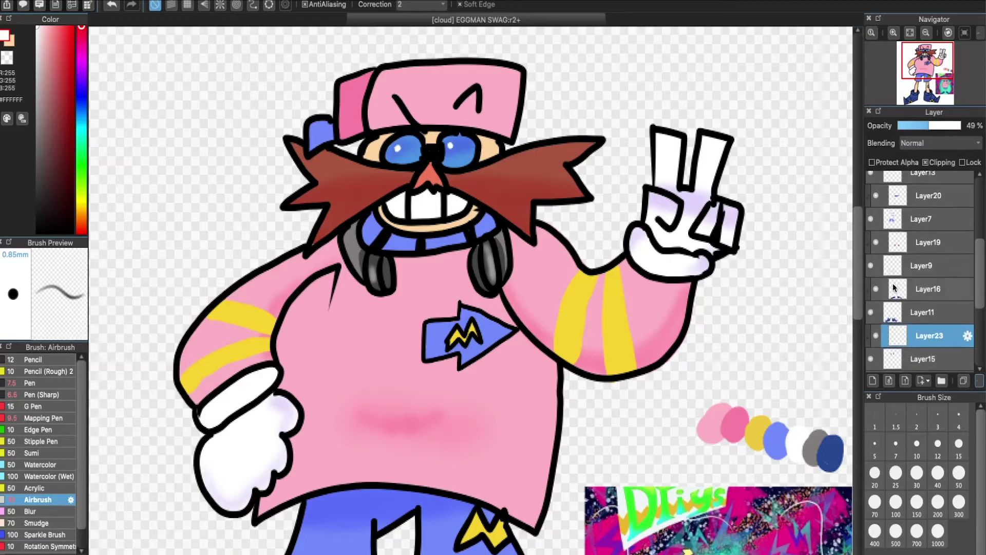
Step: Merge the boot shading on Layer16 down into Layer11
left_click(924, 292)
left_click(923, 312, "shift")
left_click(980, 380)
left_click(960, 398)
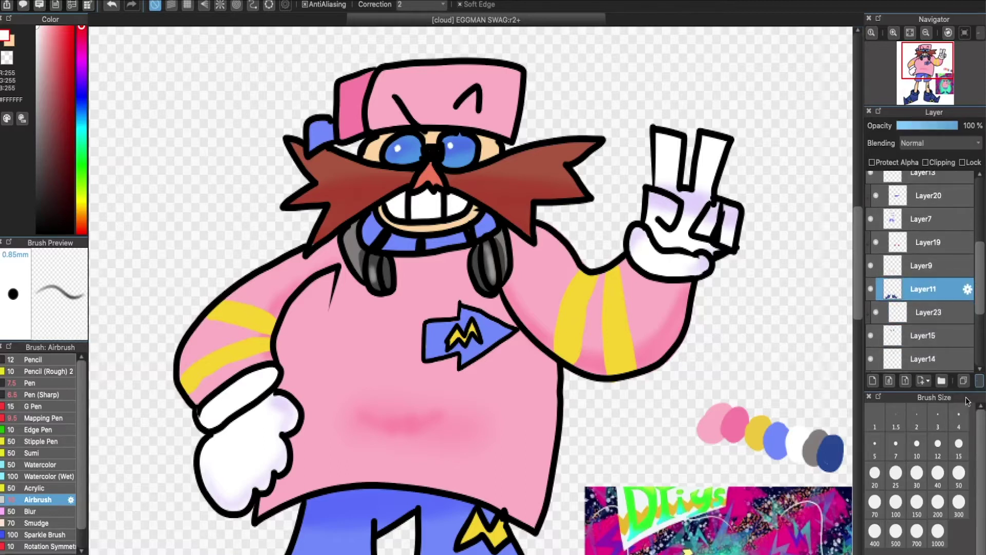
left_click(183, 552)
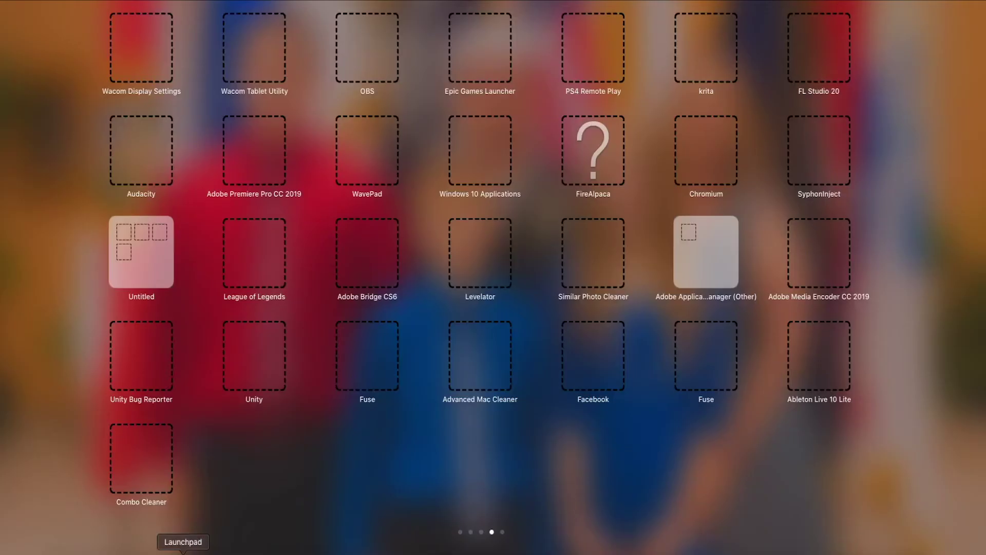
scroll(971, 364, "right", 1)
scroll(534, 476, "left", 2)
key("Escape")
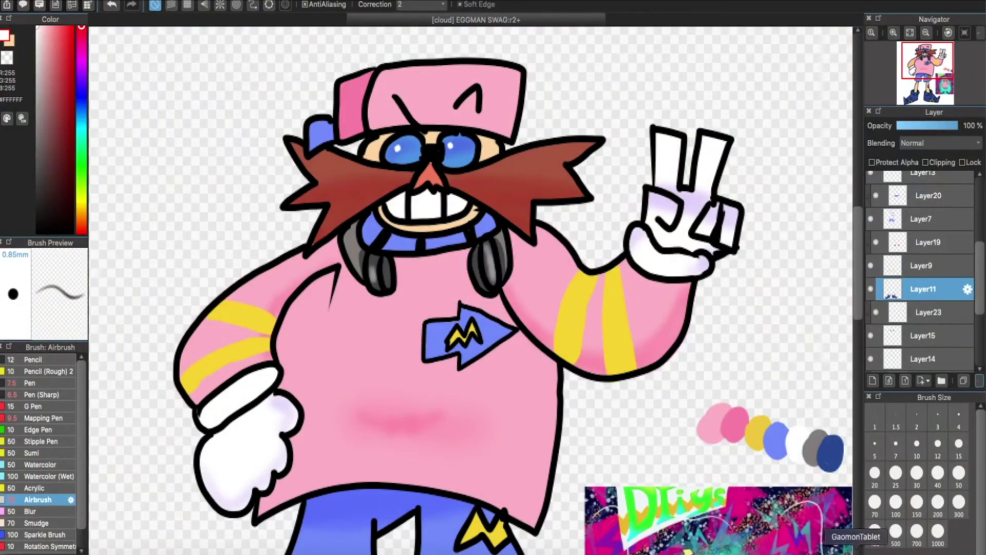
Step: Switch to the Gaomon tablet settings and readjust the stylus pressure sensitivity curve, resetting it and drawing test strokes
left_click(855, 550)
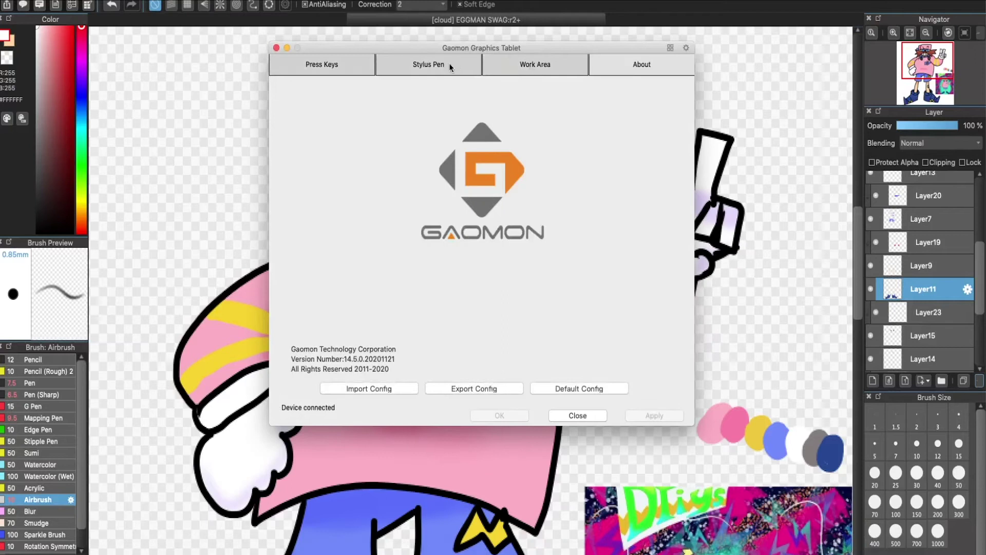
left_click_drag(525, 283, 578, 345)
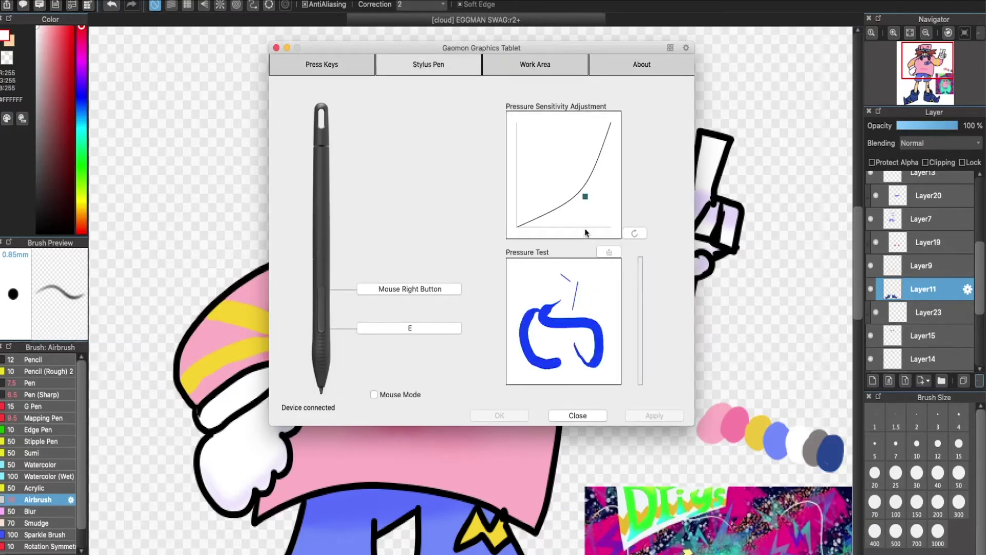
left_click(635, 233)
left_click_drag(563, 175, 571, 164)
left_click_drag(540, 308, 529, 349)
left_click(635, 234)
left_click_drag(563, 175, 546, 142)
left_click_drag(543, 294, 567, 367)
Step: Check the tablet's express key assignments and try a keyboard combination with Shift for one of the keys
left_click(321, 64)
left_click(480, 241)
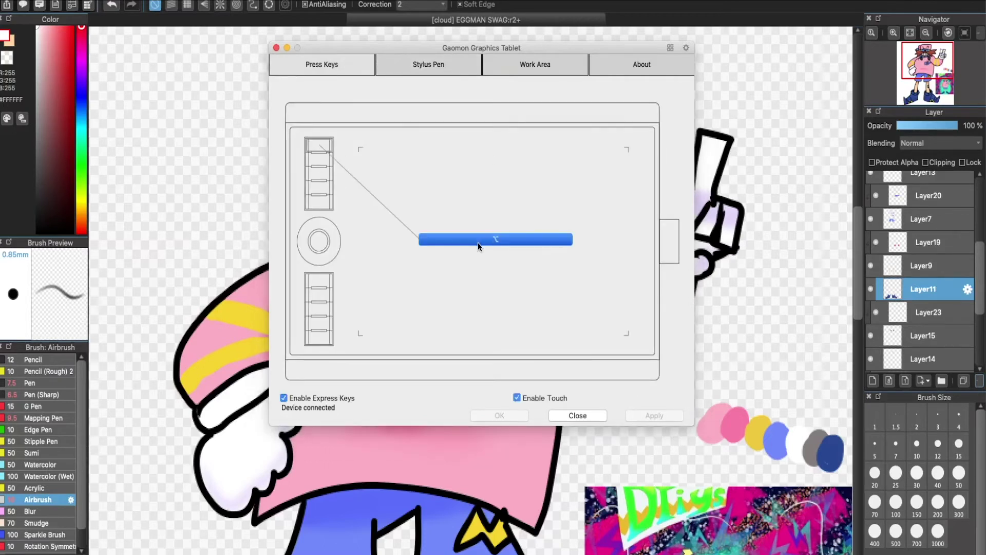
key("Return")
left_click(319, 192)
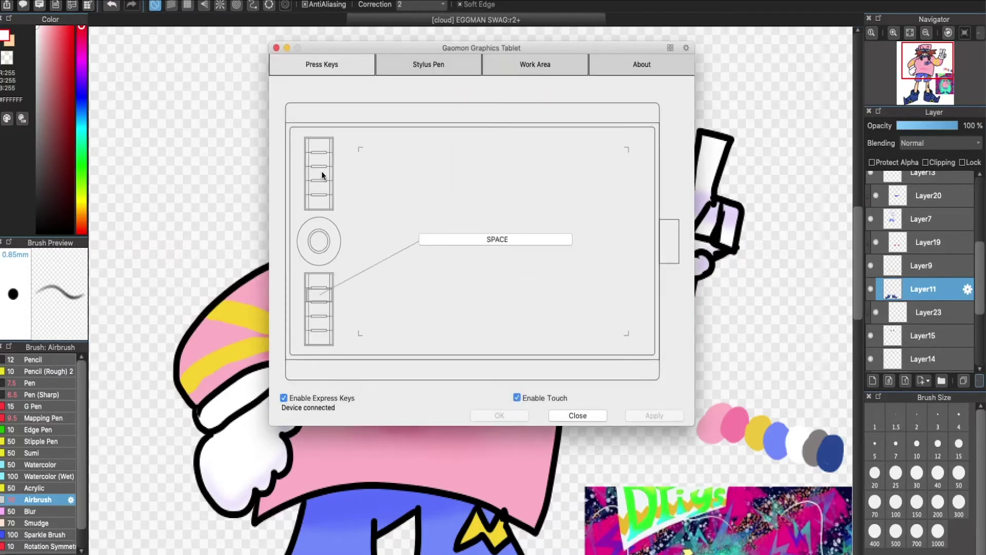
left_click(447, 244)
left_click(491, 111)
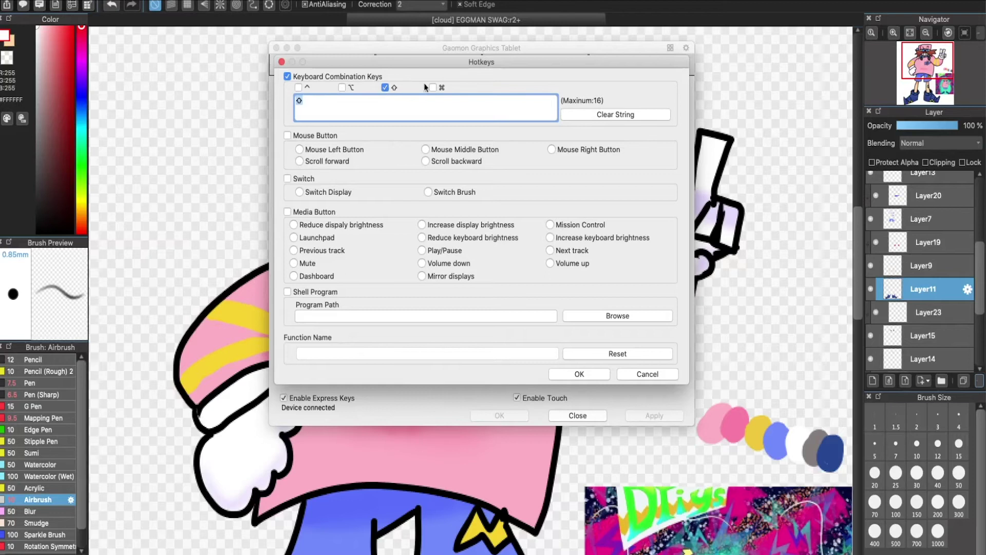
left_click(579, 374)
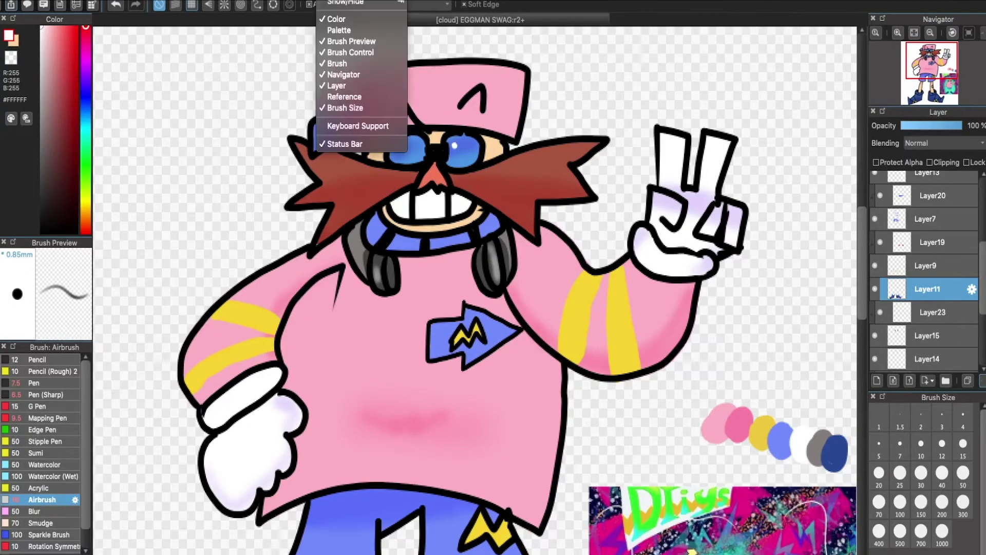
Step: Look through the File, Edit and Layer shortcut settings of the painting program for the merge-down shortcut
left_click(161, 215)
left_click(360, 221)
scroll(471, 268, "down", 5)
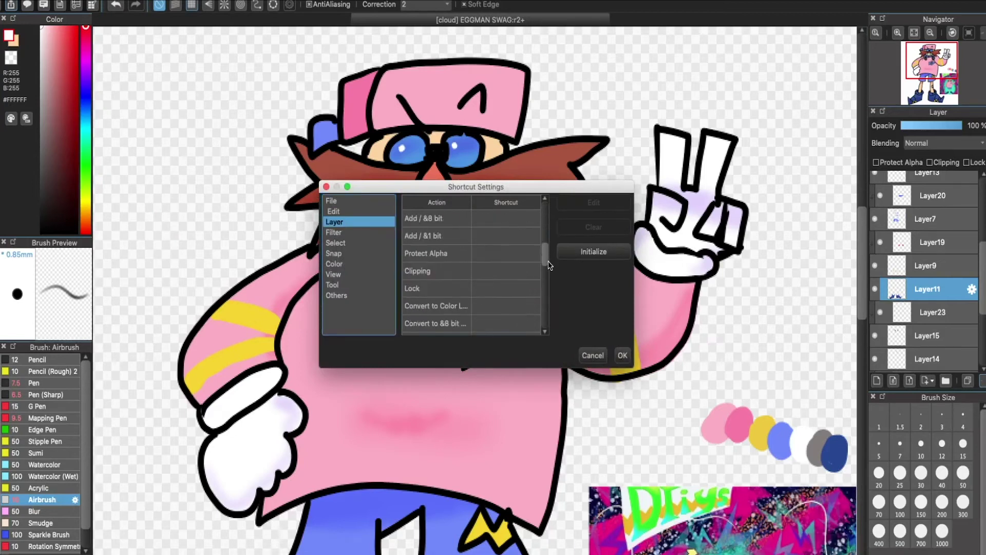
left_click(333, 211)
scroll(540, 280, "up", 3)
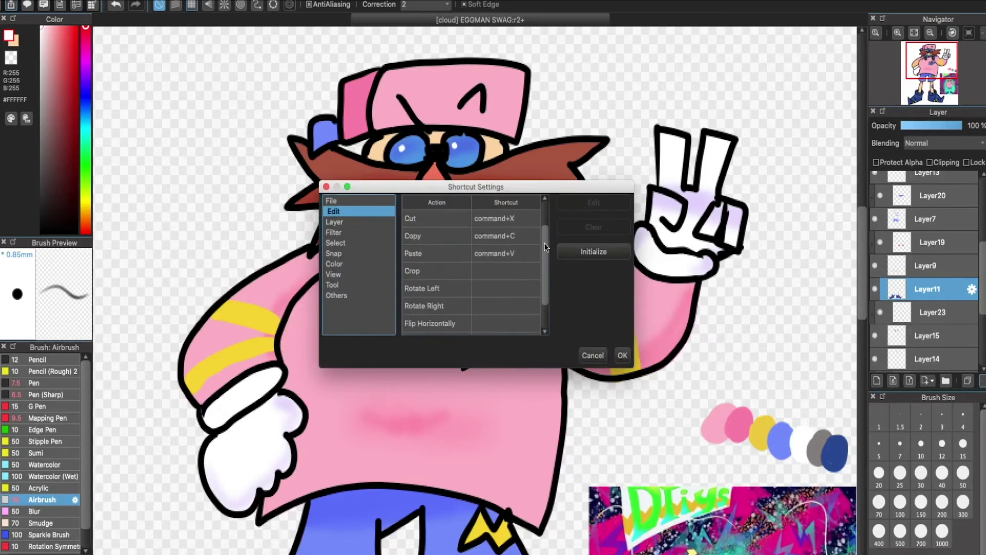
scroll(540, 280, "down", 3)
left_click(334, 222)
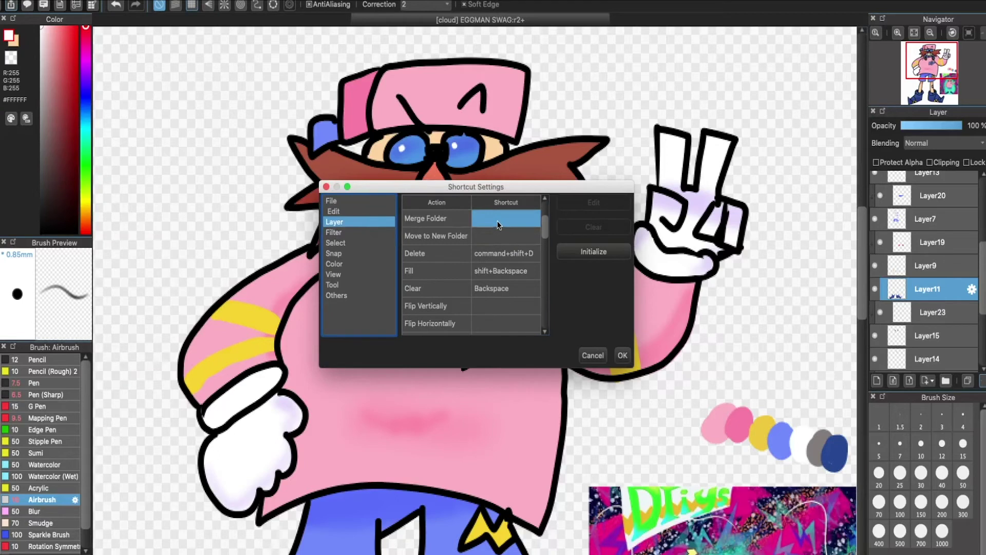
left_click(331, 200)
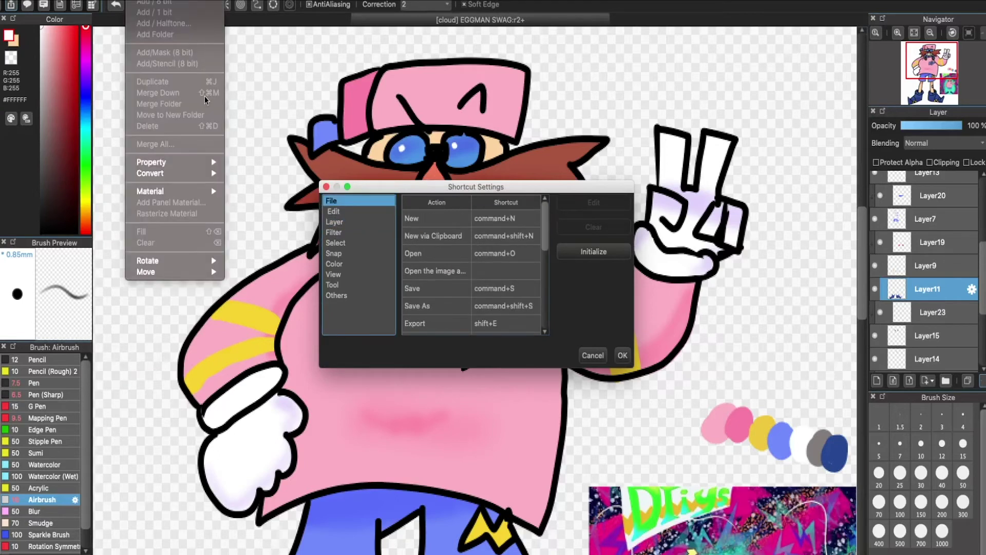
left_click(591, 357)
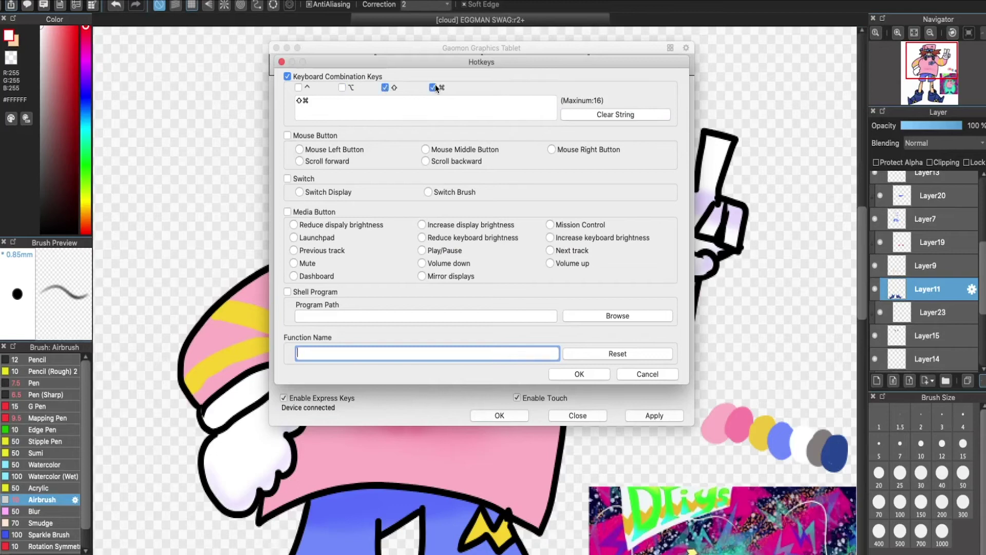
Step: Assign Shift+Command+N to the tablet's express key and close the tablet settings
left_click(427, 107)
key("n")
left_click(579, 374)
left_click(578, 415)
Step: Merge the remaining clipped shading layers down into their flat colour layers
left_click(927, 251)
key("Delete")
key("Delete")
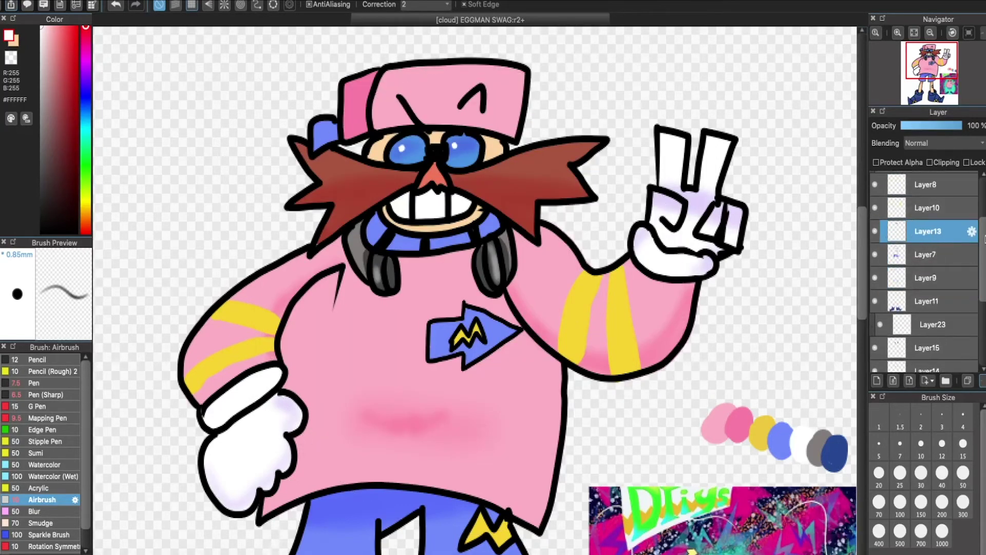
left_click(881, 322)
key("Delete")
scroll(925, 257, "up", 2)
Step: Merge all the colour layers between the line art on Layer1 and the reference on Layer3 into a single layer
left_click(947, 208)
left_click(922, 231, "shift")
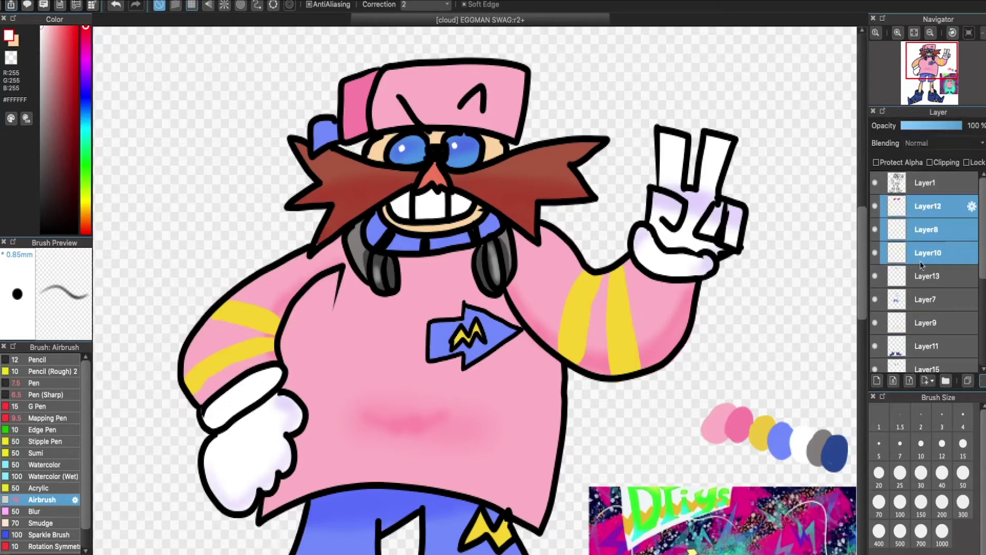
scroll(920, 252, "down", 1)
left_click(940, 318)
scroll(936, 295, "down", 2)
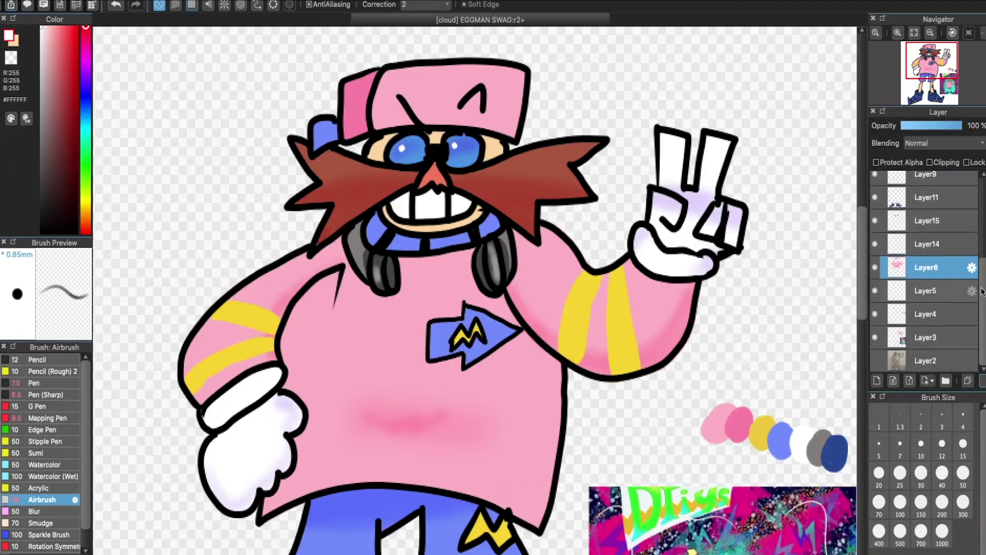
scroll(930, 288, "up", 5)
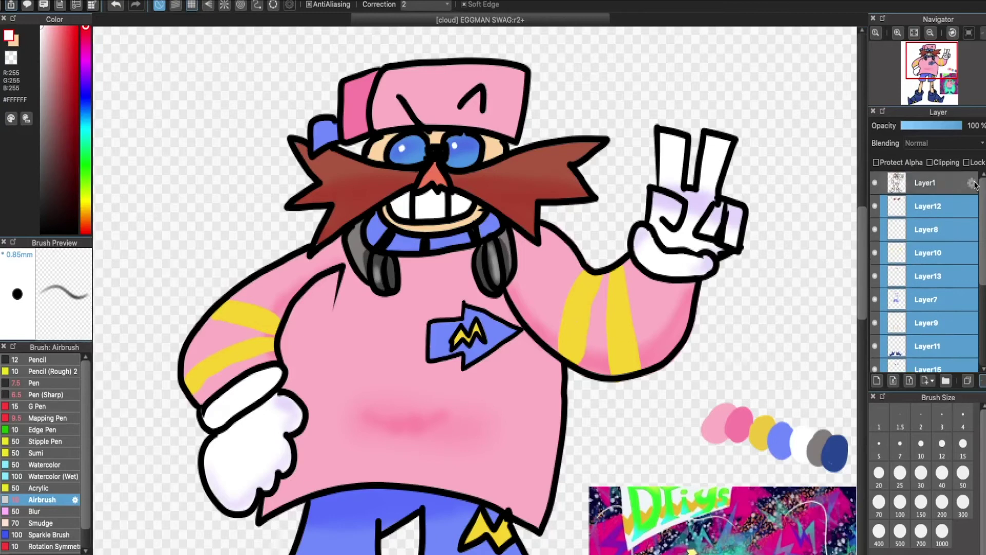
scroll(915, 264, "down", 3)
left_click(883, 315)
left_click(138, 0)
left_click(936, 260)
scroll(934, 216, "up", 5)
left_click(947, 380)
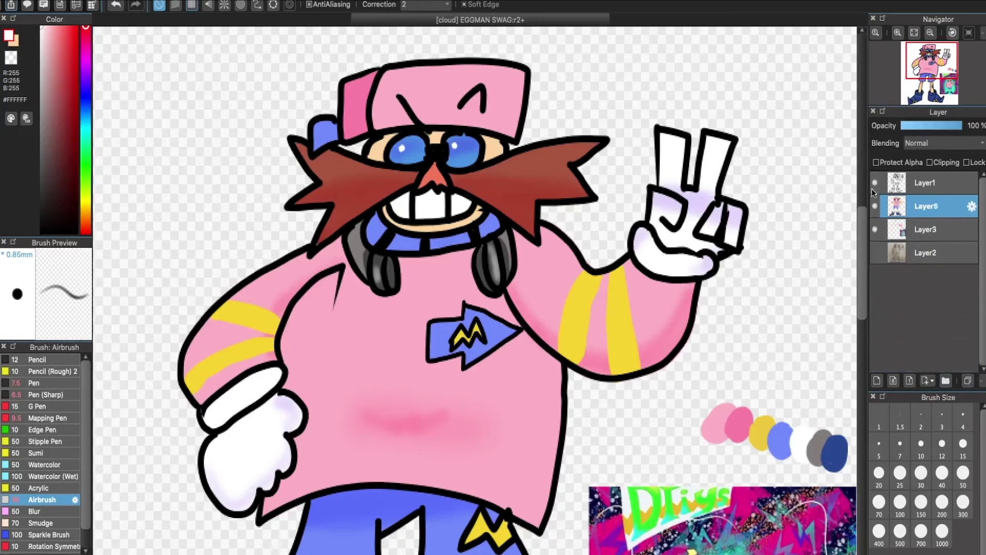
Step: Hide the merged colour layer, erase stray paint on Layer3 beneath it, then show and reselect the merged layer
left_click(875, 206)
left_click(878, 228)
mouse_move(556, 295)
left_mouse_down()
mouse_move(575, 329)
mouse_move(634, 275)
mouse_move(555, 348)
left_mouse_up()
left_click(942, 473)
left_click(874, 206)
left_click(924, 206)
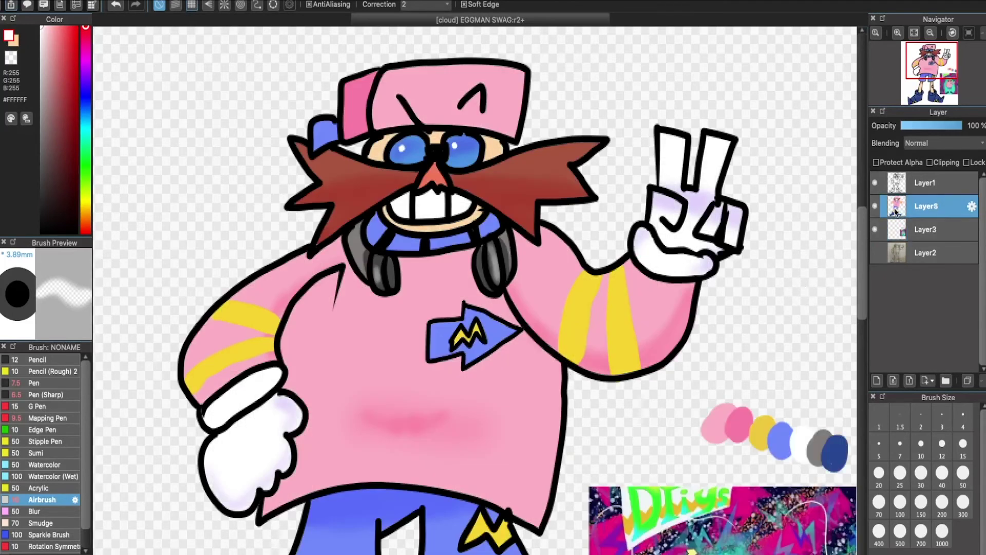
Step: Reopen the tablet settings and check which shortcuts are assigned to the express keys
left_click(855, 539)
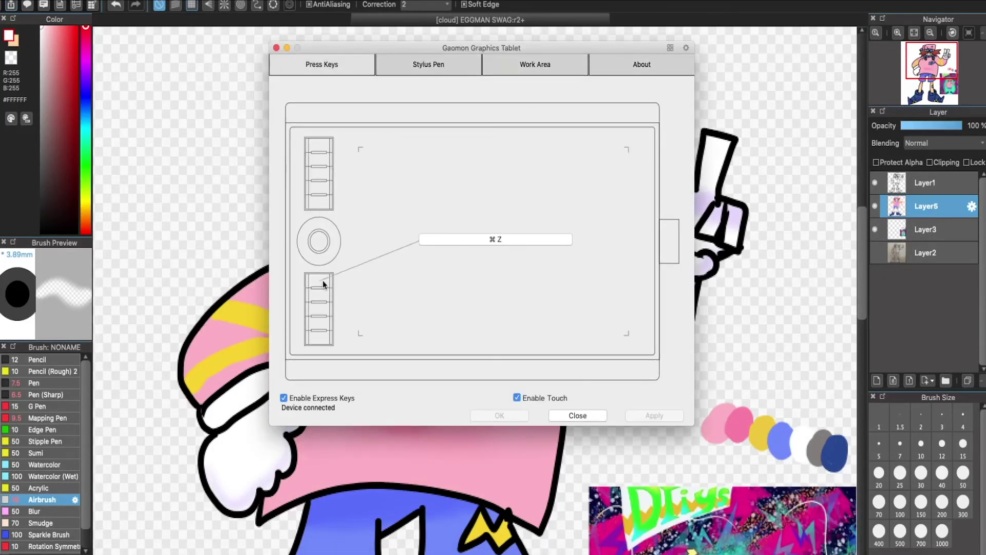
left_click(544, 469)
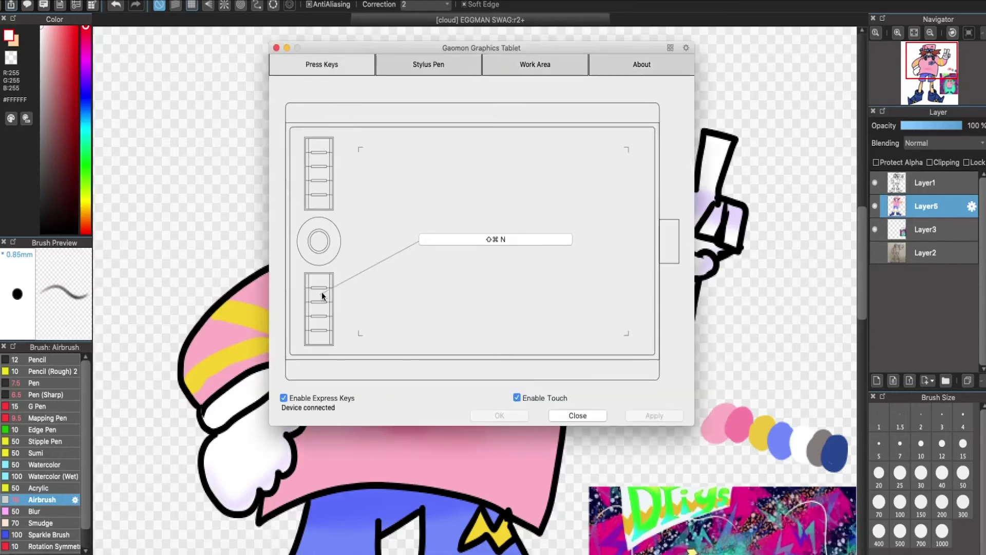
left_click(504, 236)
left_click(351, 113)
key("BackSpace")
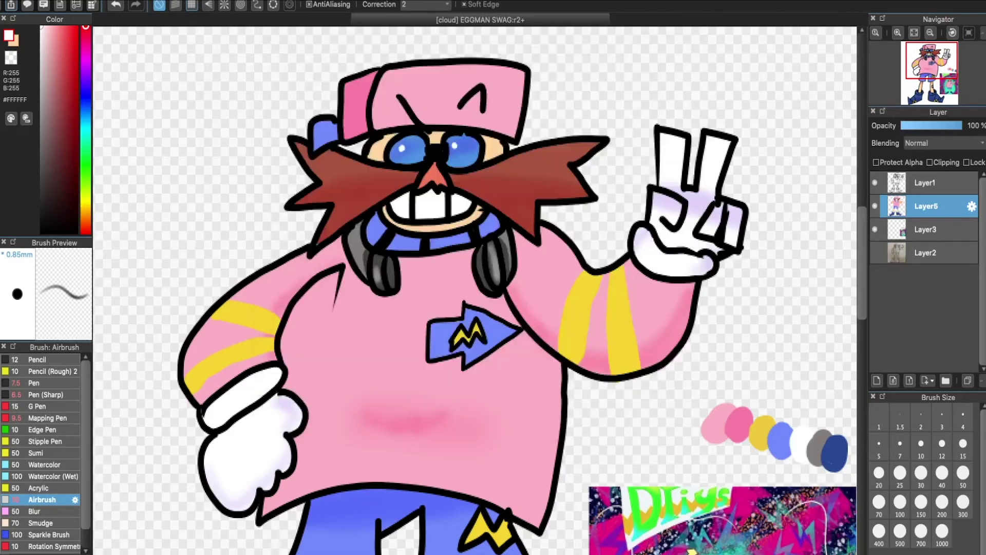
Step: Assign a Command+Option shortcut to the layer Add command and confirm the shortcut settings
left_click(386, 224)
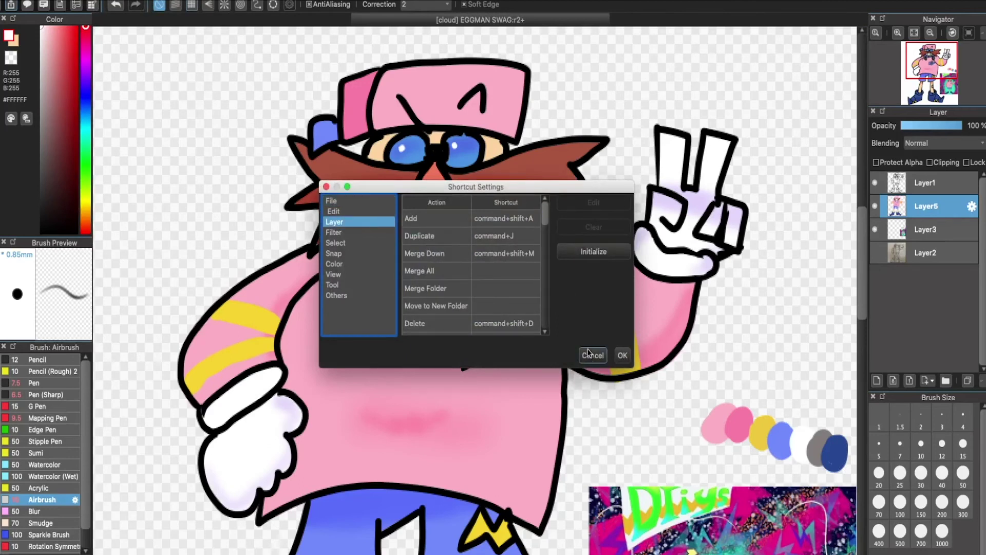
double_click(515, 235)
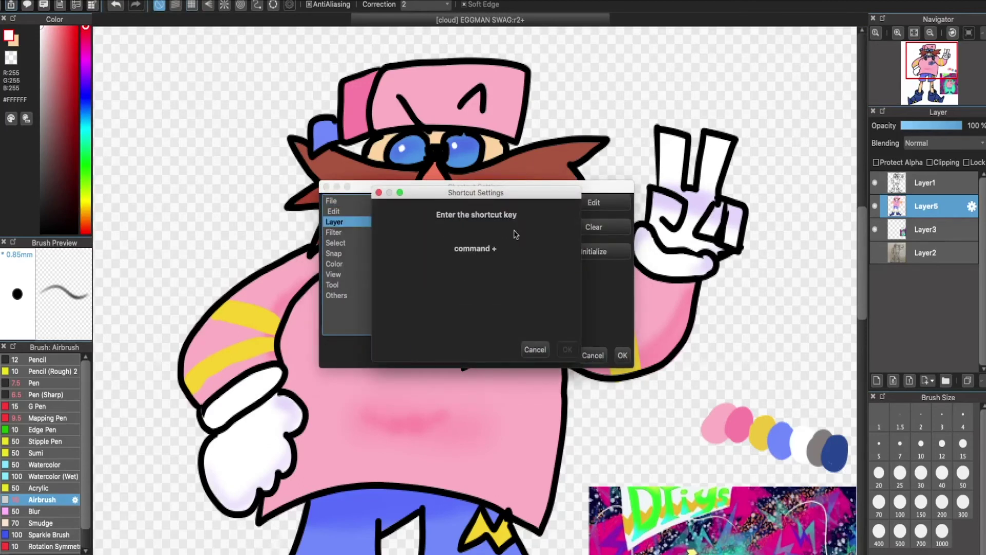
left_click(568, 351)
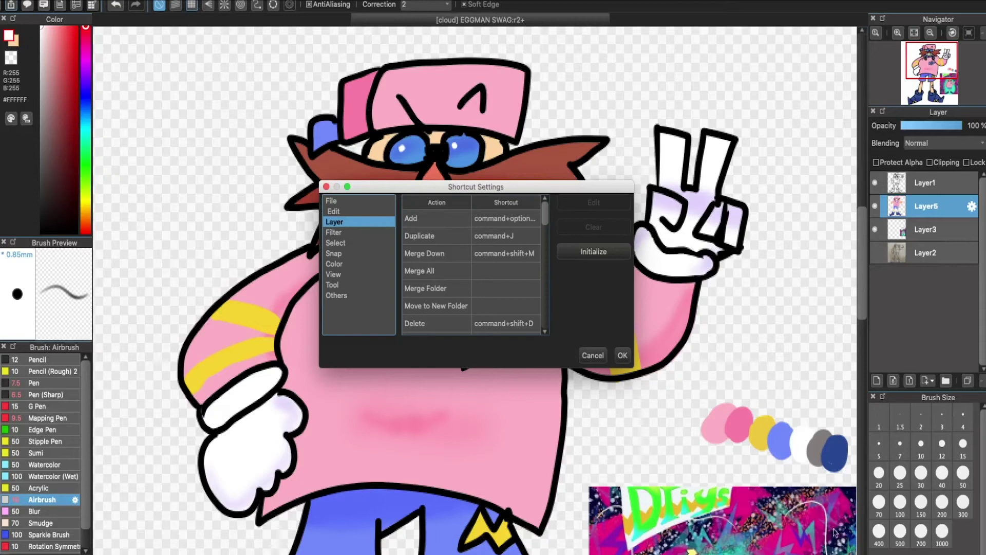
left_click(622, 354)
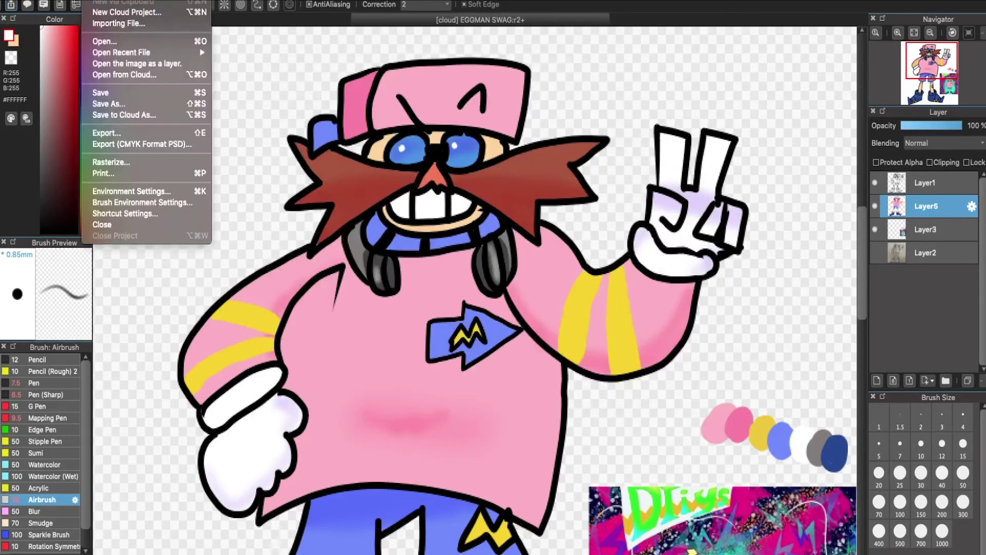
Step: Assign Command+Shift+N to the layer Add command and check the matching shortcut on the tablet's express key
left_click(113, 213)
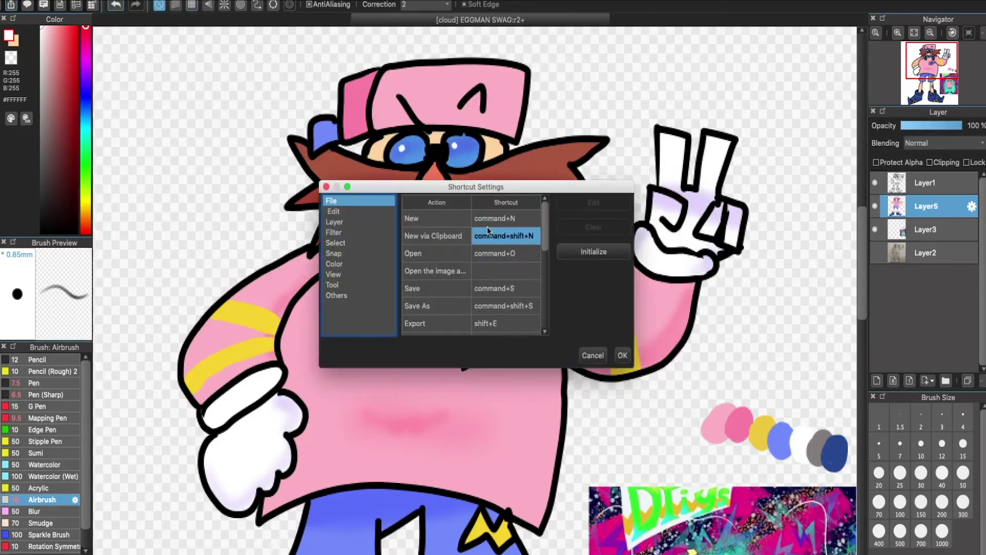
double_click(539, 222)
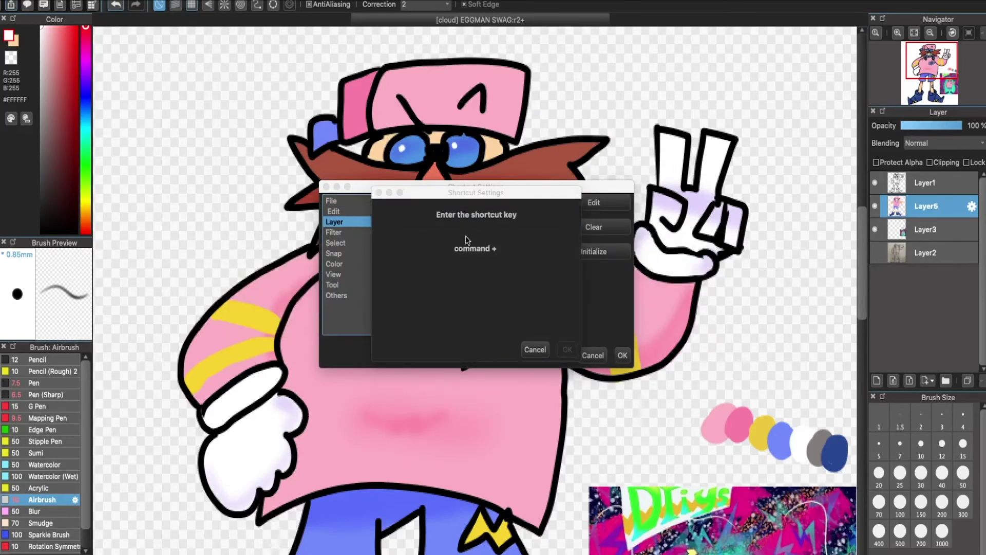
key("shift+super+n")
left_click(567, 350)
left_click(623, 355)
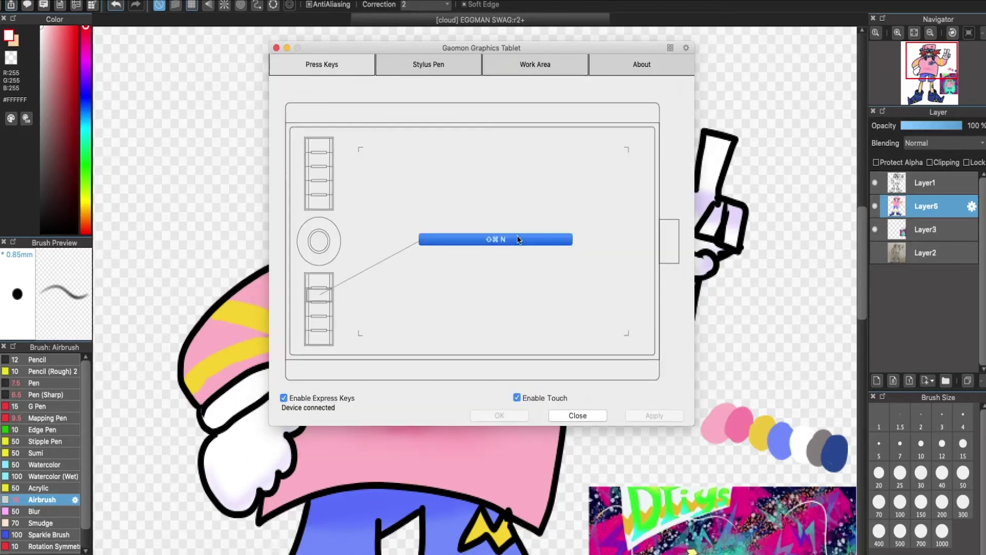
left_click(518, 240)
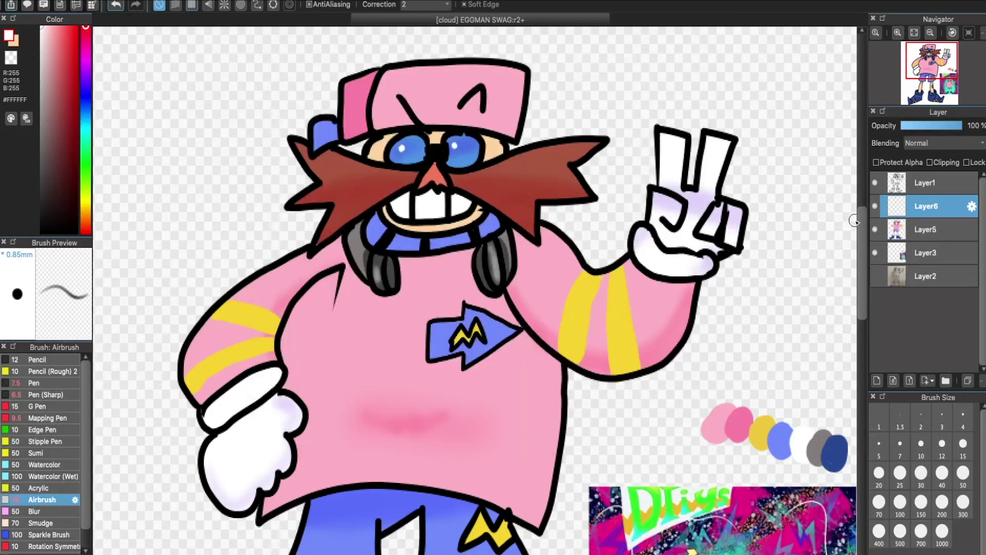
Step: Fill Layer6 with a linear red-to-pink gradient clipped to Layer5, set to Multiply at 25% opacity, and hide Layer3
key("g")
left_click(47, 24)
left_click(86, 26)
left_click(67, 26)
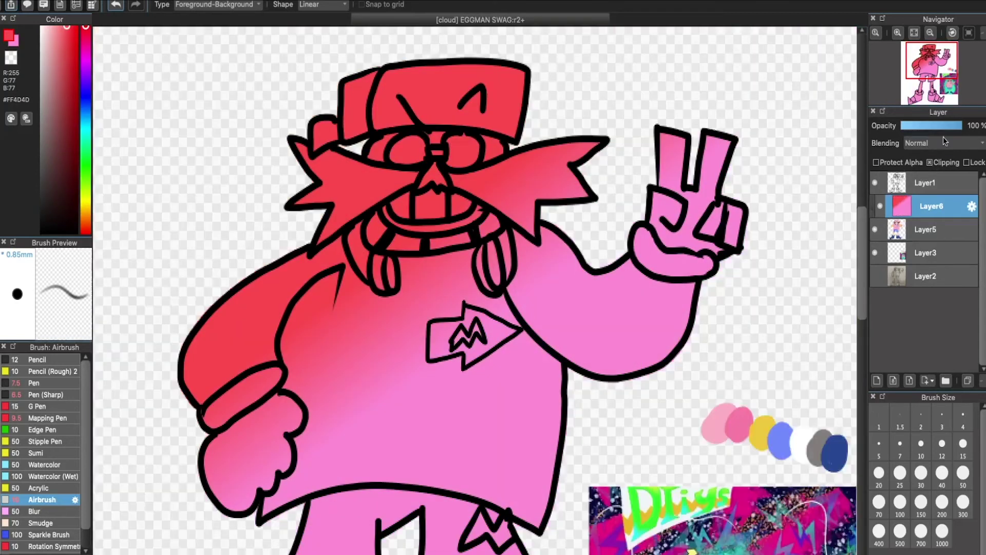
left_click(943, 142)
left_click(920, 153)
left_click_drag(959, 125, 917, 126)
left_click(875, 252)
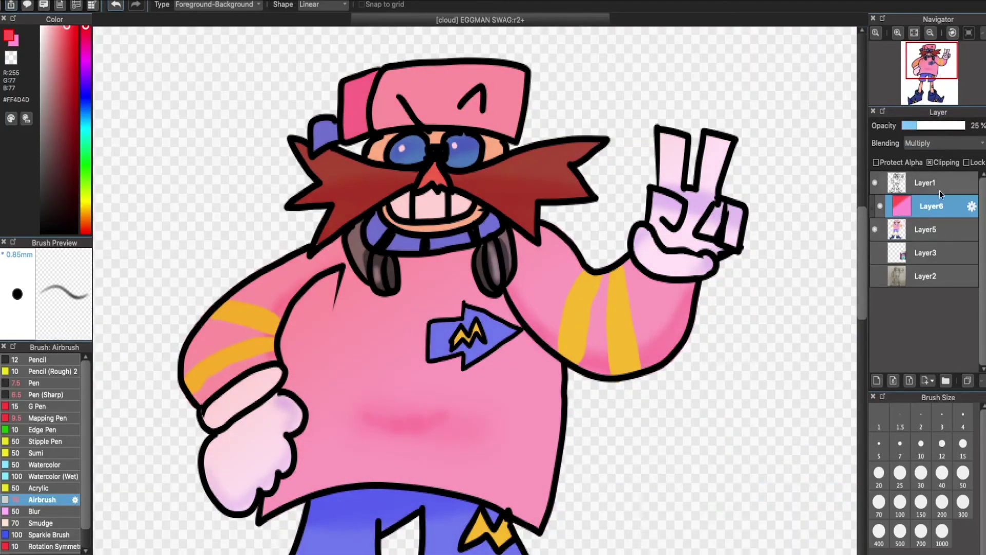
Step: Merge the gradient into Layer5 and, with the artwork layers hidden, fill a new layer with solid blue
key("ctrl+z")
key("ctrl+z")
key("ctrl+z")
key("ctrl+z")
left_click(875, 229)
left_click(875, 183)
key("g")
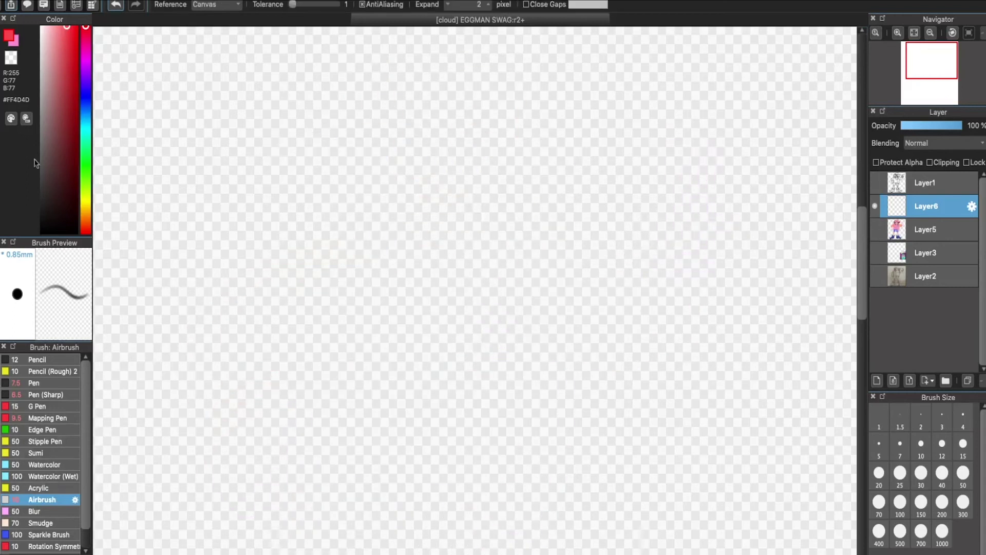
left_click(83, 97)
left_click(387, 267)
Step: Airbrush pink #FE4E7A around the edges of the blue background with the brush enlarged to 218
left_click(82, 34)
key("m")
key("b")
key("ctrl+minus")
key("ctrl+minus")
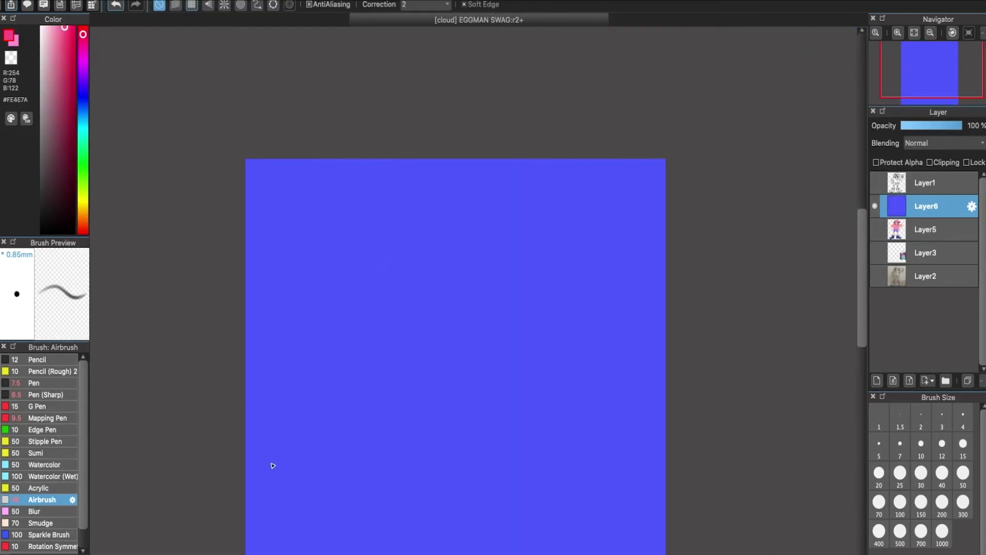
key("ctrl+plus")
double_click(18, 503)
left_click_drag(499, 344, 482, 346)
left_click(590, 406)
mouse_move(277, 488)
left_mouse_down()
mouse_move(291, 352)
mouse_move(588, 132)
mouse_move(638, 182)
left_mouse_up()
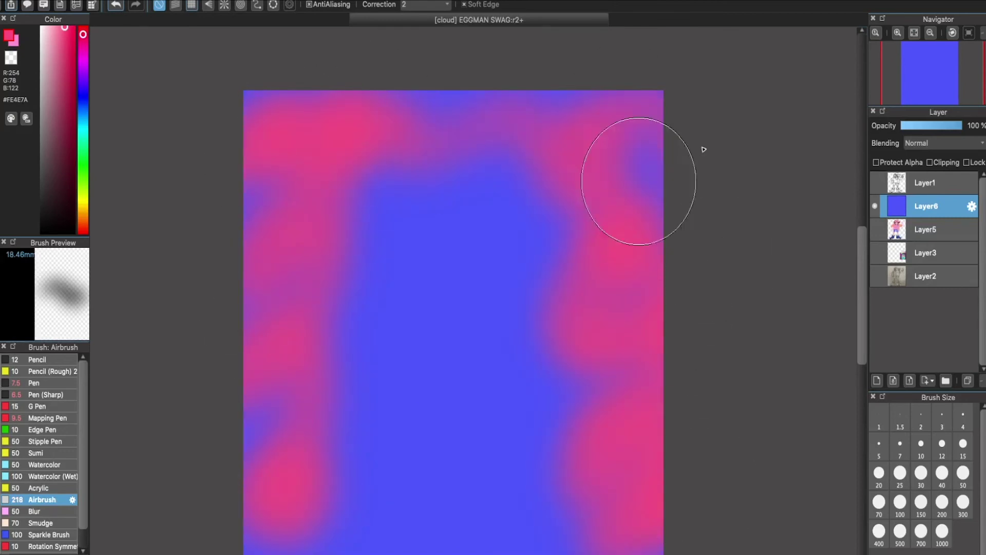
left_click_drag(703, 150, 242, 326)
Step: Airbrush a stronger red along the background's outer edges and move the background layer below Layer5
left_click(73, 27)
mouse_move(246, 369)
left_mouse_down()
mouse_move(257, 110)
mouse_move(229, 545)
left_mouse_up()
left_click_drag(924, 206, 925, 238)
Step: Sample the yellow #F8BA2E of the sleeve stripe and try lightning bolt strokes with the Pencil and Sumi brushes
left_click(547, 235, "alt")
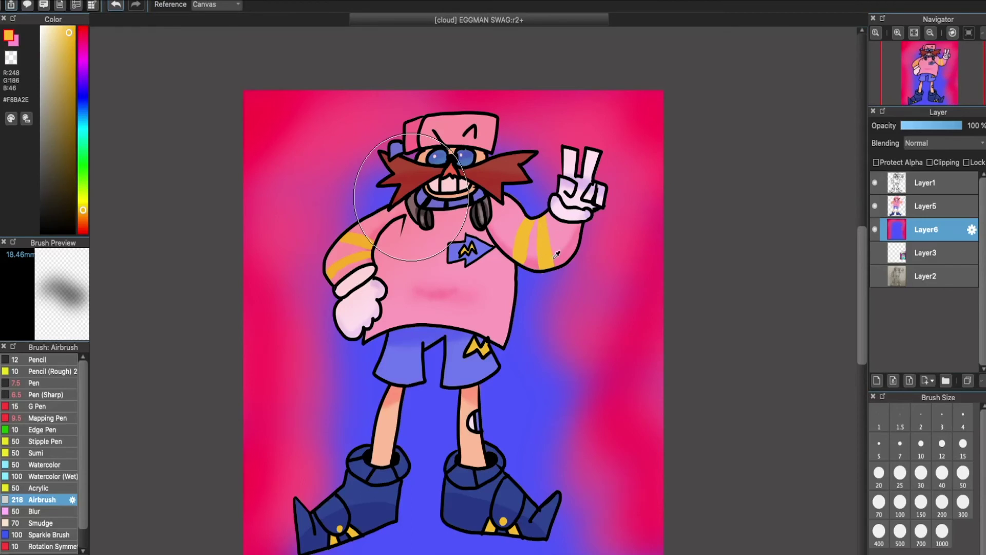
left_click(37, 360)
left_click_drag(347, 153, 323, 195)
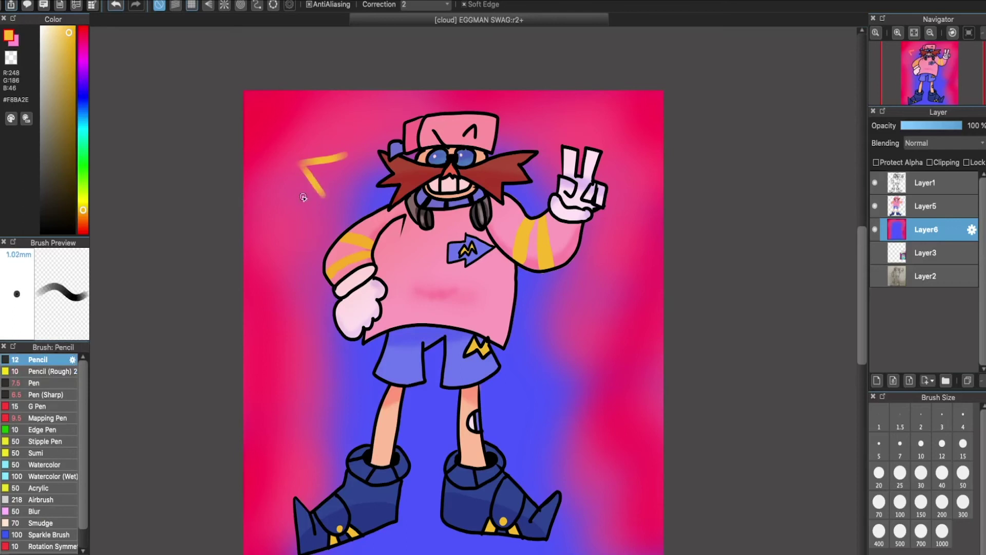
key("ctrl+z")
left_click(37, 430)
left_click(37, 441)
left_click(37, 452)
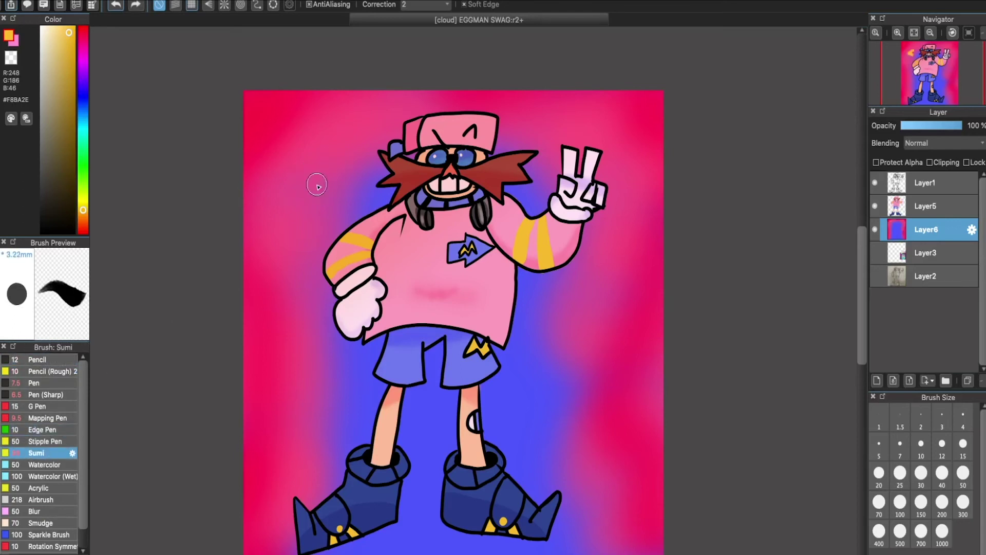
left_click(37, 488)
Step: Draw a solid yellow lightning bolt beside the head and small accent dashes beside the hat with the G Pen
left_click(37, 406)
mouse_move(353, 152)
left_mouse_down()
mouse_move(291, 200)
mouse_move(327, 193)
mouse_move(308, 234)
mouse_move(339, 160)
mouse_move(313, 185)
left_mouse_up()
left_click(512, 123)
mouse_move(517, 126)
left_mouse_down()
mouse_move(530, 124)
mouse_move(533, 137)
left_mouse_up()
Step: Draw a second yellow lightning bolt beside the legs on a new layer above the background
left_click_drag(583, 373, 522, 378)
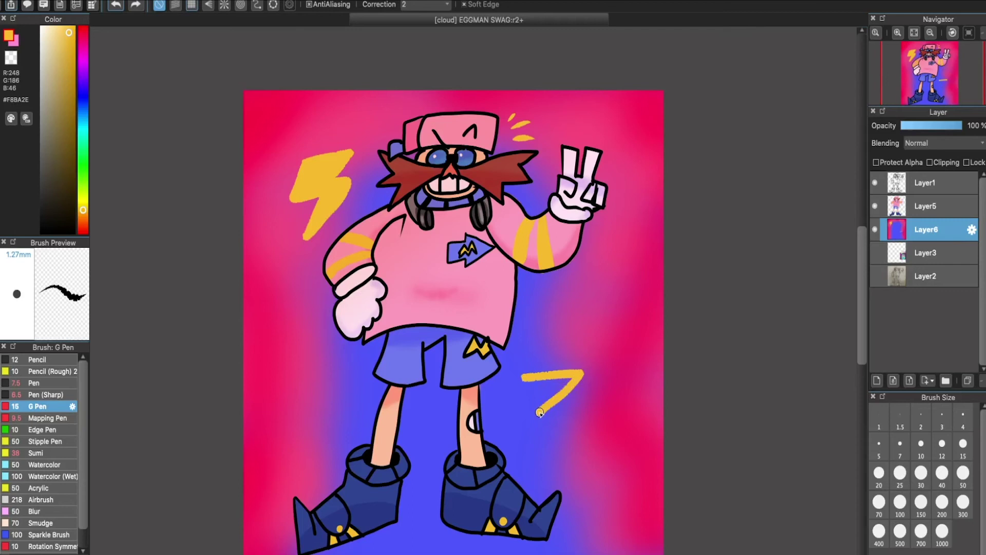
mouse_move(549, 424)
left_mouse_down()
mouse_move(588, 381)
mouse_move(533, 474)
mouse_move(584, 407)
mouse_move(583, 428)
left_mouse_up()
key("ctrl+z")
key("ctrl+shift+n")
key("ctrl+z")
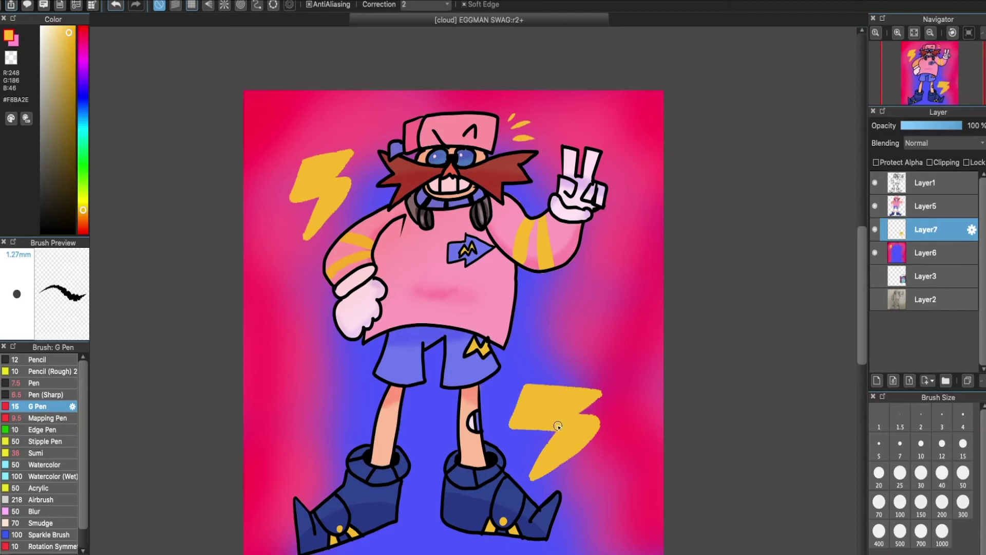
Step: Show Layer3, and mirror, shrink and shift the lightning bolt on Layer7 away from the legs
left_click(875, 276)
left_click(919, 276)
left_click(938, 238)
left_click_drag(928, 253, 925, 280)
key("Escape")
left_click(925, 229)
key("ctrl+t")
left_click_drag(552, 336, 579, 341)
key("Return")
Step: Smudge the upper part of the background on Layer6 and airbrush blue #2C00FF around its corners
left_click(925, 252)
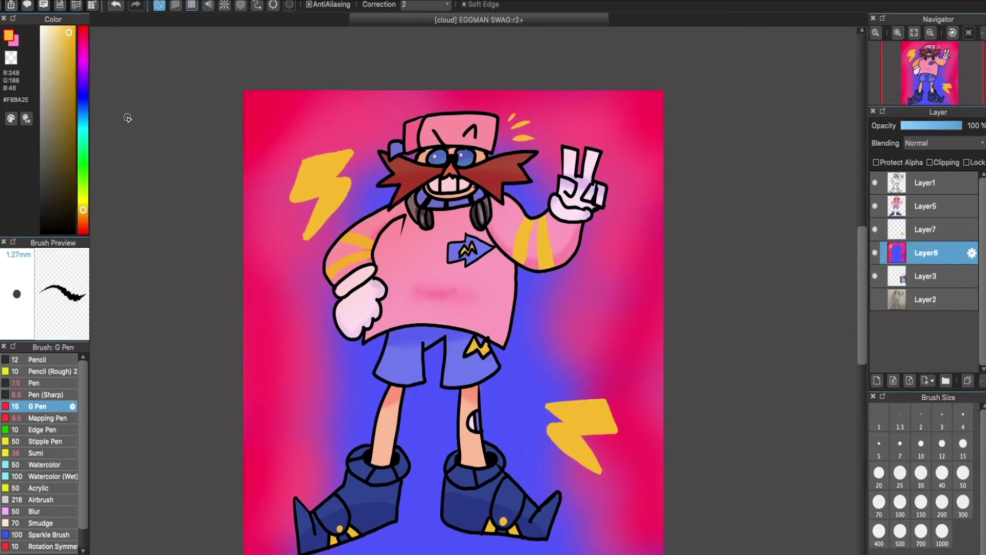
left_click(82, 89)
left_click(46, 522)
left_click_drag(272, 195, 318, 147)
key("ctrl+z")
mouse_move(277, 119)
left_mouse_down()
mouse_move(347, 110)
mouse_move(642, 103)
left_mouse_up()
left_click(42, 499)
mouse_move(211, 368)
left_mouse_down()
mouse_move(253, 97)
mouse_move(238, 488)
mouse_move(352, 44)
mouse_move(696, 189)
mouse_move(748, 517)
left_mouse_up()
left_click(913, 184)
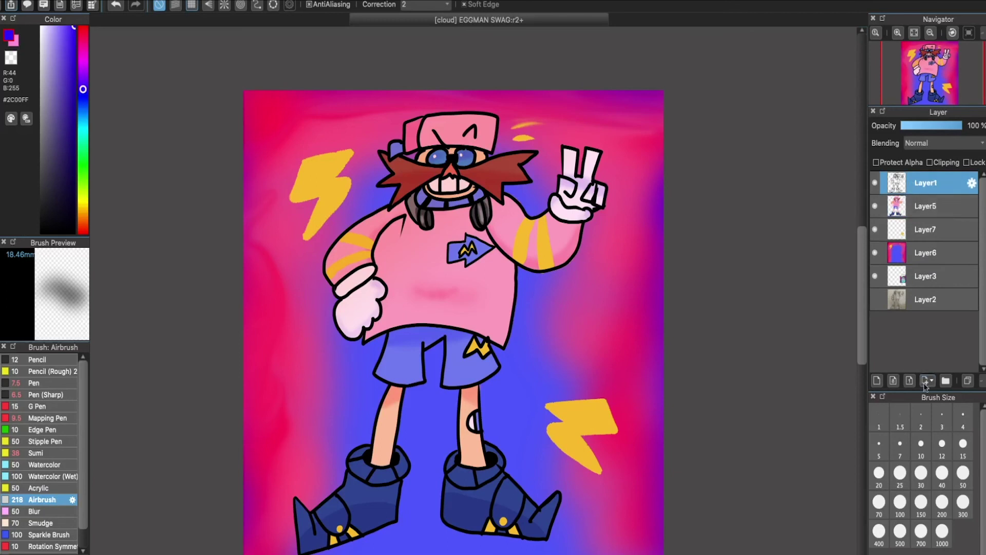
left_click(968, 381)
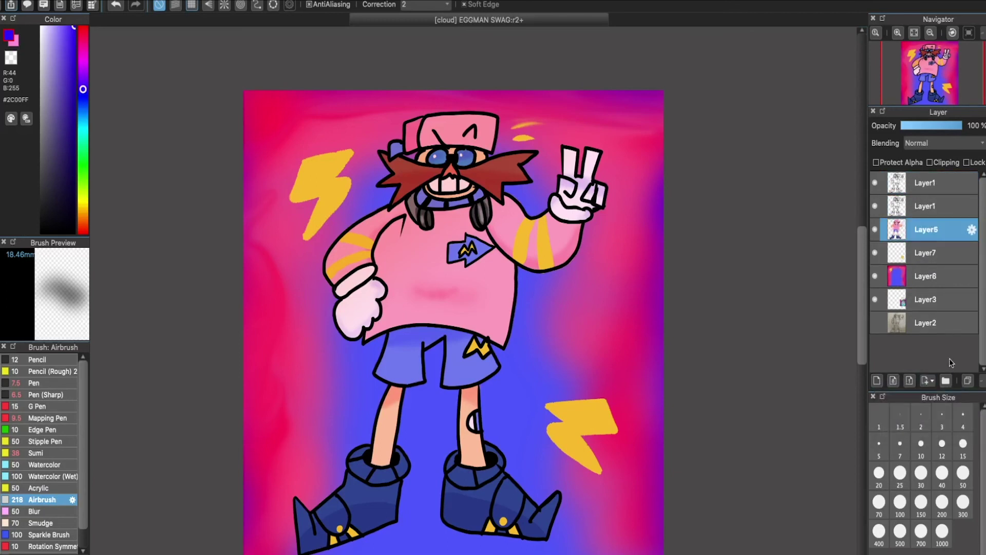
left_click(885, 252)
key("ctrl+e")
left_click(875, 252)
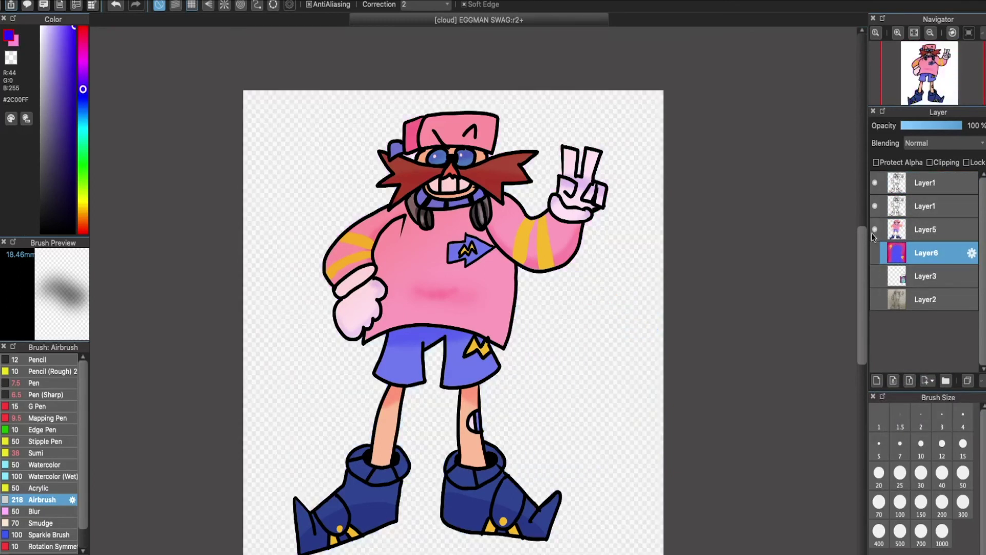
key("ctrl+z")
key("ctrl+z")
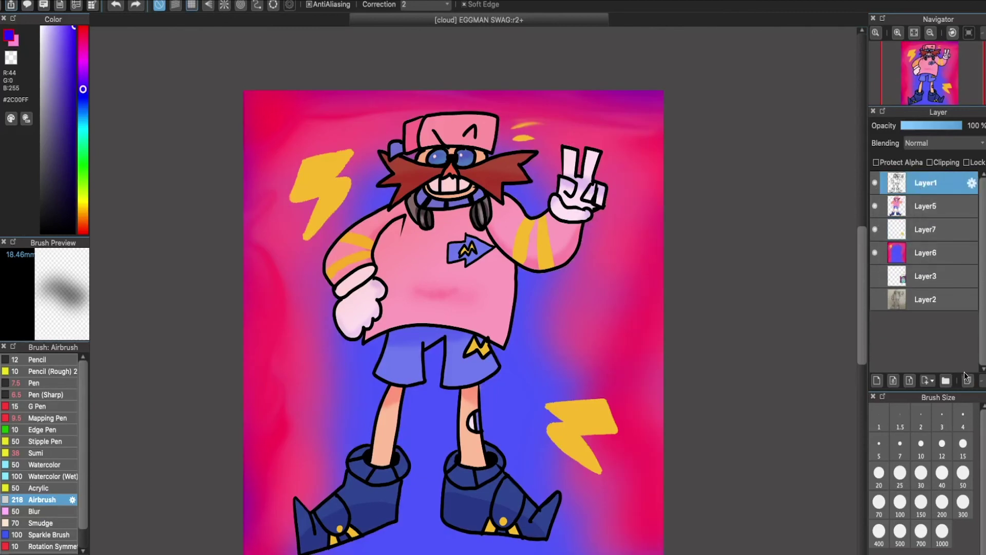
Step: With the line art duplicated and Layer7 merged into the background, fill a new layer beneath Layer5 with green #00FF71
left_click(921, 259)
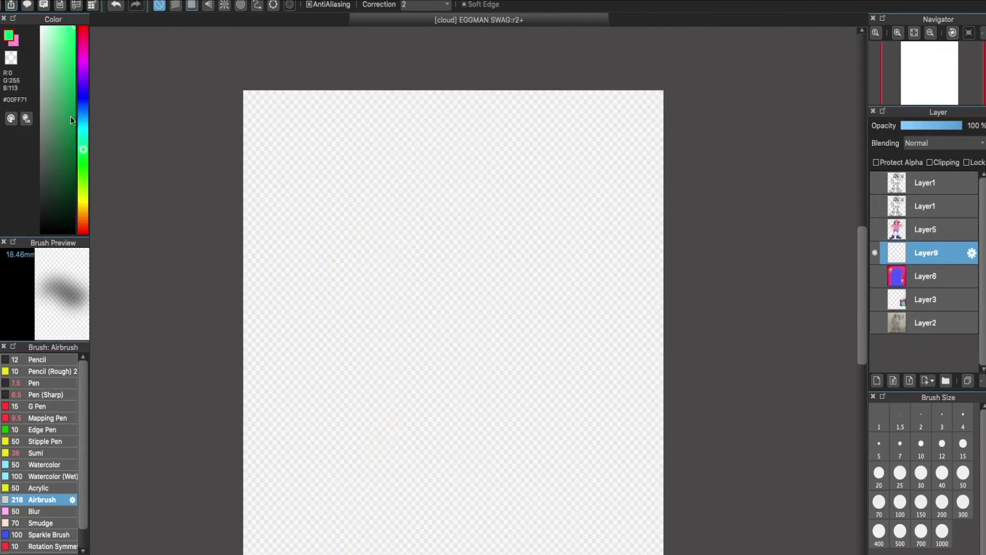
left_click(459, 275)
left_click(877, 206)
left_click(877, 206)
left_click(875, 252)
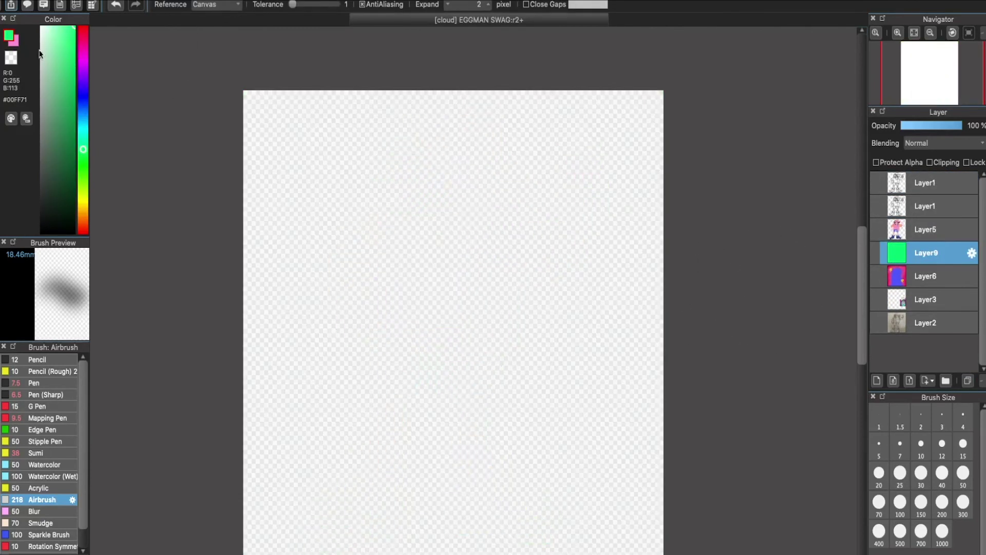
Step: Turn Layer9 into a white silhouette by clearing the area outside the line art, and show Layer5 and Layer6 again
left_click(874, 252)
left_click(875, 229)
left_click(875, 229)
left_click(875, 206)
key("x")
left_click(590, 315)
left_click(875, 229)
left_click(875, 276)
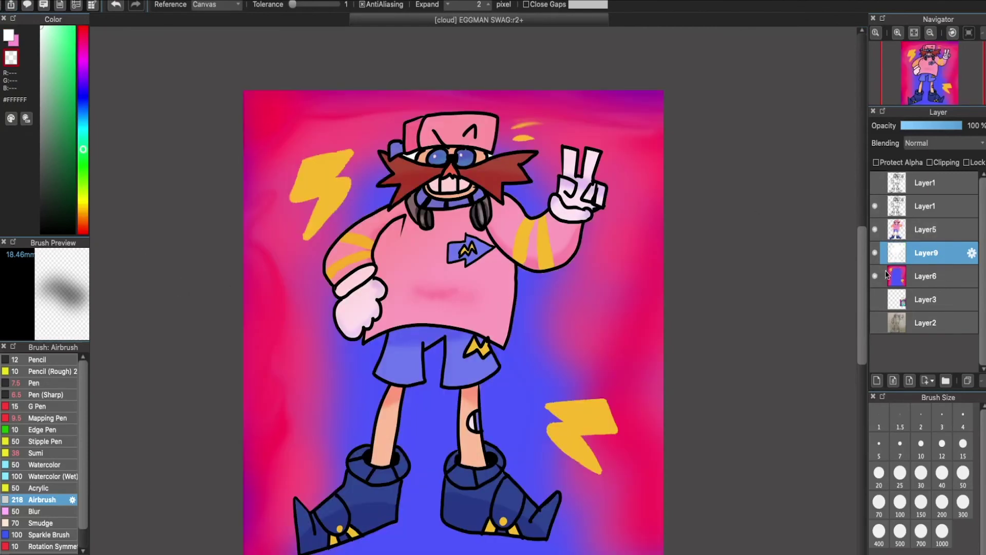
Step: Widen the white silhouette slightly so it forms an outline around the character
key("ctrl+t")
left_click_drag(646, 80, 628, 108)
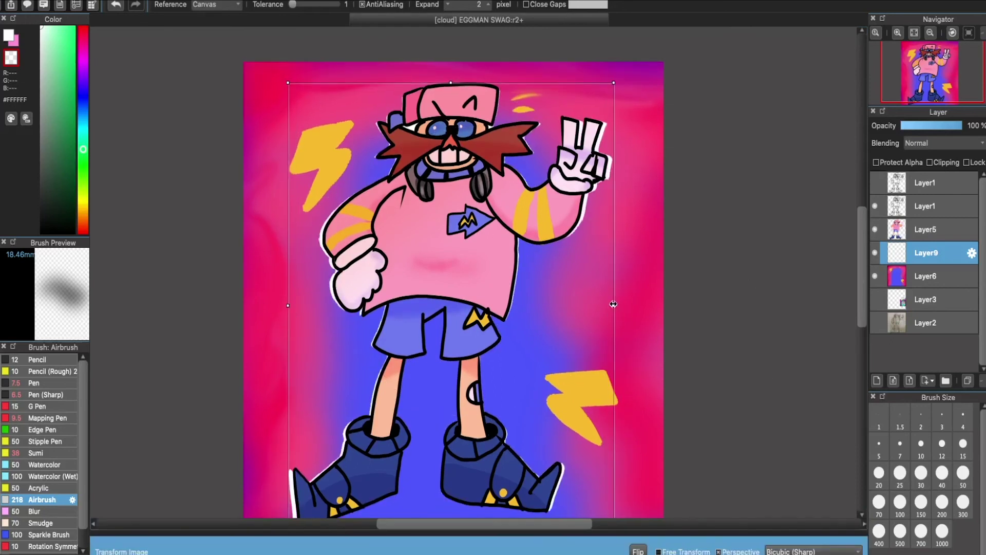
key("Return")
key("ctrl+e")
key("ctrl+z")
Step: Add a new layer clipped to the silhouette and fill it with a linear gradient from red #FD6C6C to white
key("ctrl+shift+n")
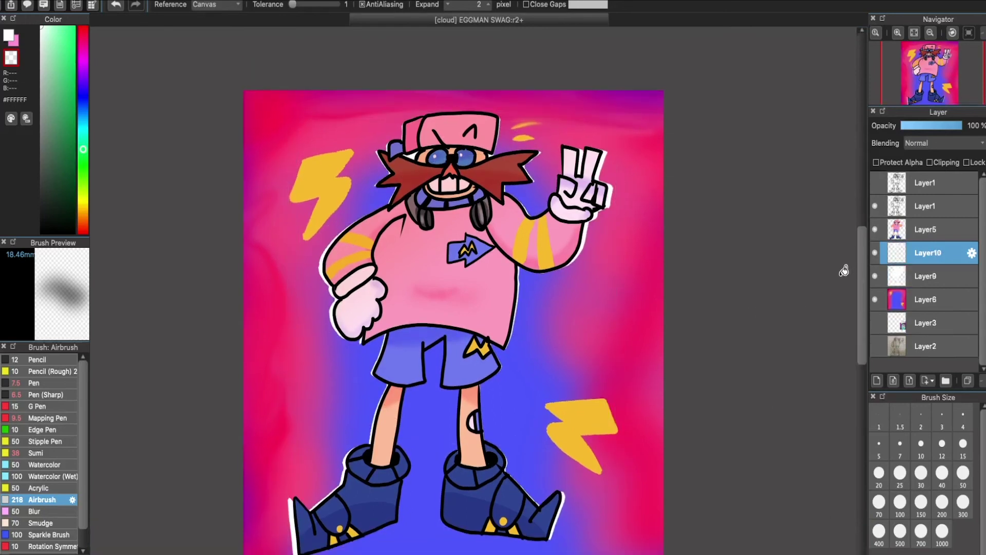
left_click(930, 163)
left_click(83, 26)
left_click(60, 26)
key("g")
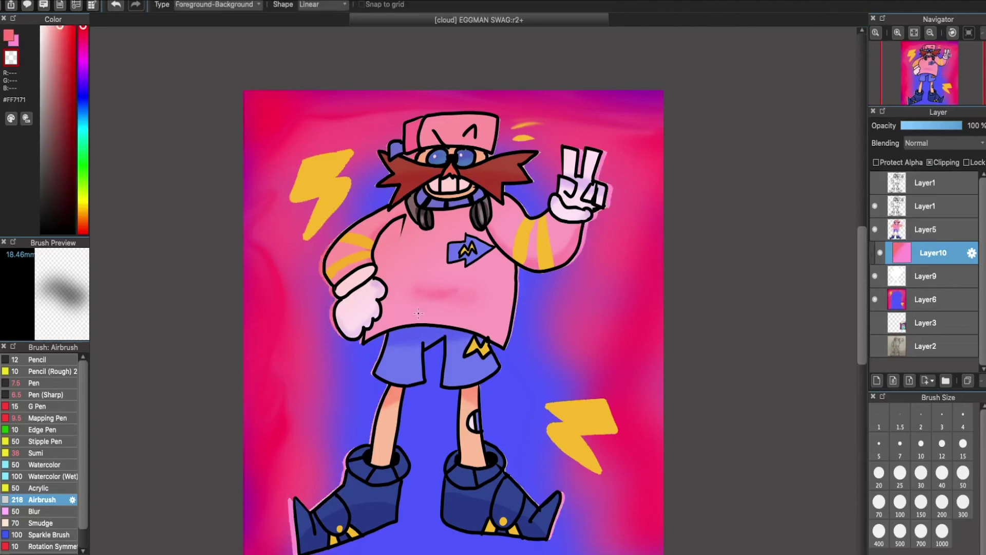
left_click(43, 27)
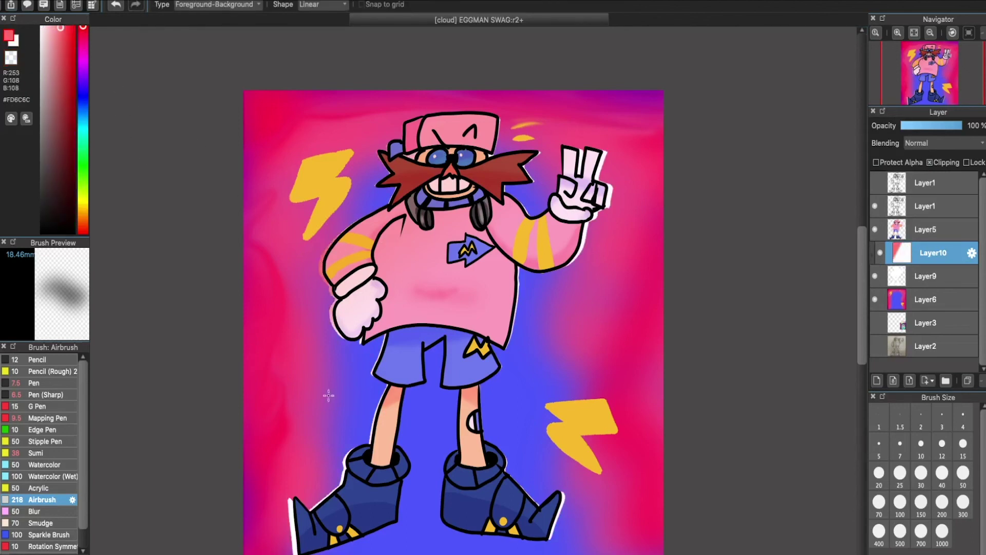
left_click_drag(329, 381, 547, 419)
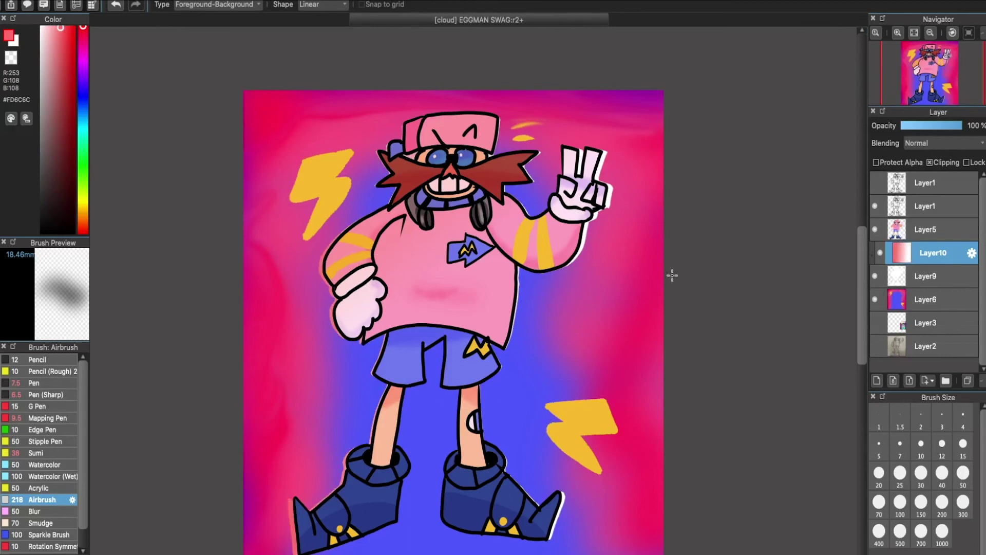
Step: Add a new layer above the outline gradient and choose the Pen brush with black
left_click(877, 380)
left_click(33, 383)
key("d")
left_click_drag(515, 340, 565, 333)
left_click_drag(521, 371, 588, 338)
left_click_drag(590, 339, 572, 349)
key("ctrl+t")
left_click_drag(510, 333, 534, 349)
mouse_move(557, 369)
left_mouse_down()
mouse_move(601, 506)
mouse_move(625, 519)
left_mouse_up()
key("Escape")
key("ctrl+z")
key("ctrl+z")
key("ctrl+z")
Step: Write a black signature beside the legs on Layer11 with a smaller Sumi brush
left_click(49, 534)
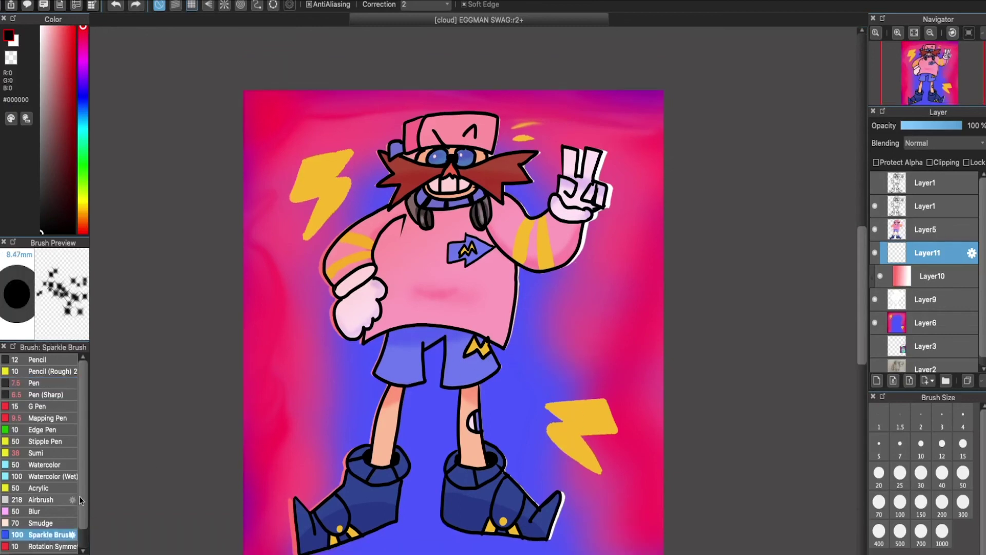
scroll(41, 463, "down", 1)
left_click(36, 431)
key("bracketleft")
mouse_move(524, 312)
left_mouse_down()
mouse_move(558, 328)
mouse_move(539, 370)
left_mouse_up()
key("ctrl+z")
key("ctrl+z")
left_click_drag(521, 308, 598, 323)
left_click_drag(598, 322, 539, 380)
Step: Move the signature to the canvas's lower corner beside the boot, set its layer opacity to 56% and save
key("ctrl+t")
left_click_drag(599, 352, 637, 488)
key("Return")
left_click(936, 125)
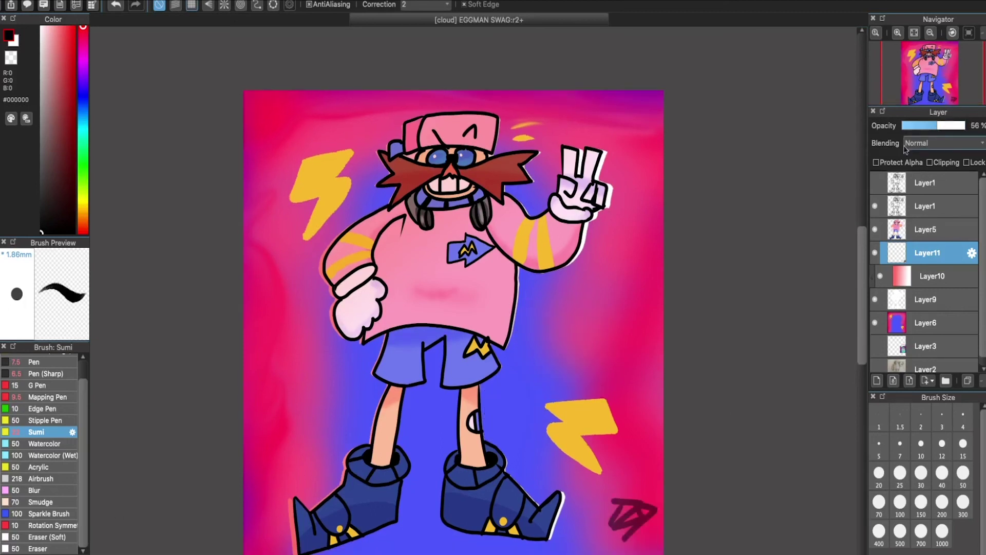
key("ctrl+s")
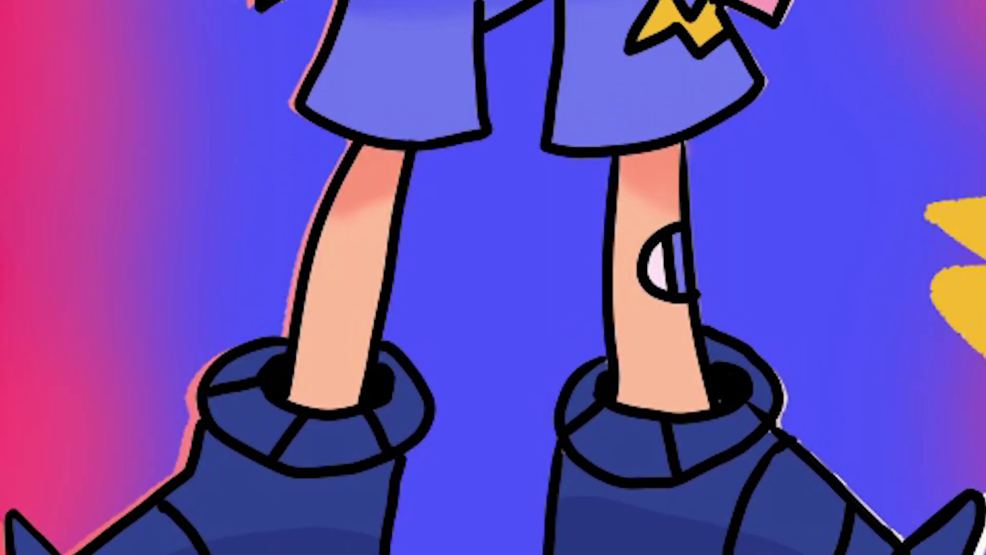